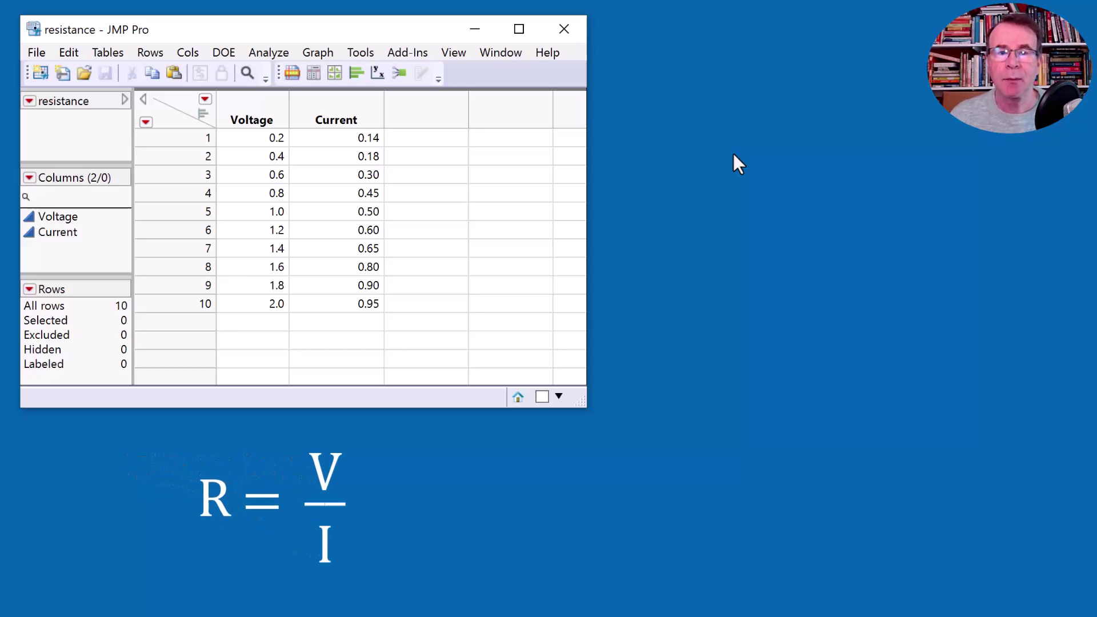
- Create a Voltage/Current ratio formula column from the Voltage and Current columns
{"action": "left_click", "coordinate": [261, 104]}
{"action": "left_click", "coordinate": [319, 106], "text": "shift"}
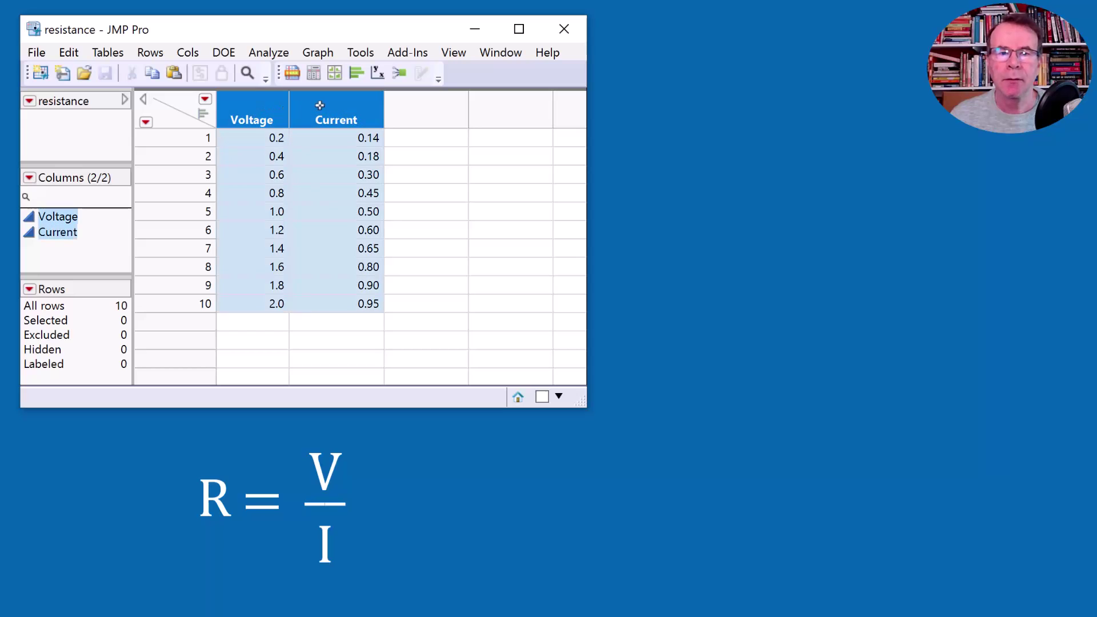
{"action": "right_click", "coordinate": [320, 105]}
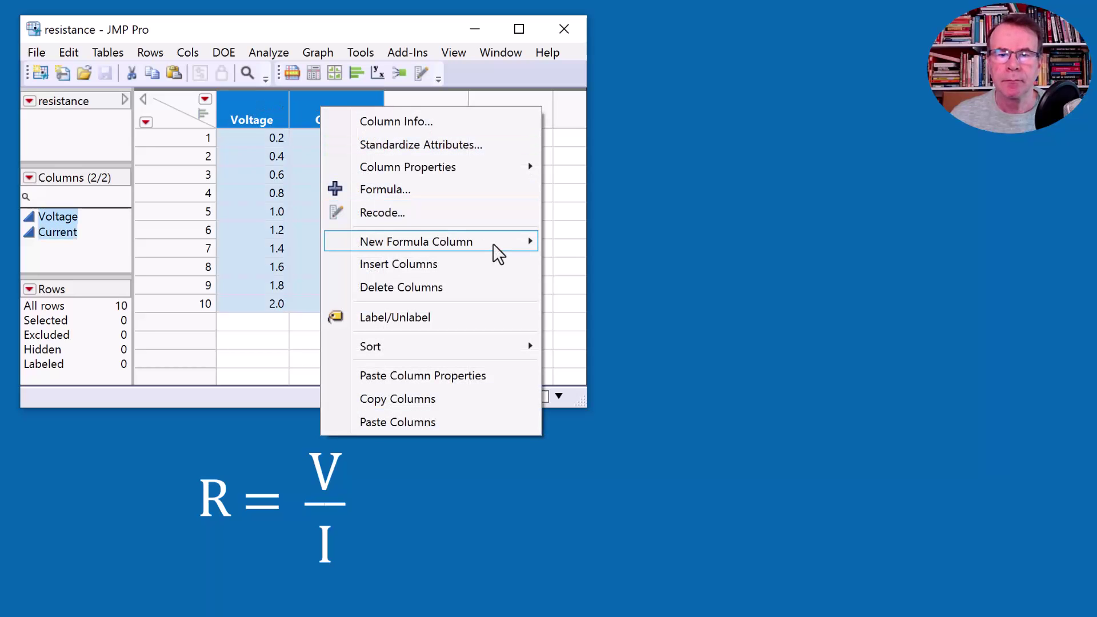
{"action": "mouse_move", "coordinate": [498, 252]}
{"action": "mouse_move", "coordinate": [643, 310]}
{"action": "left_click", "coordinate": [760, 402]}
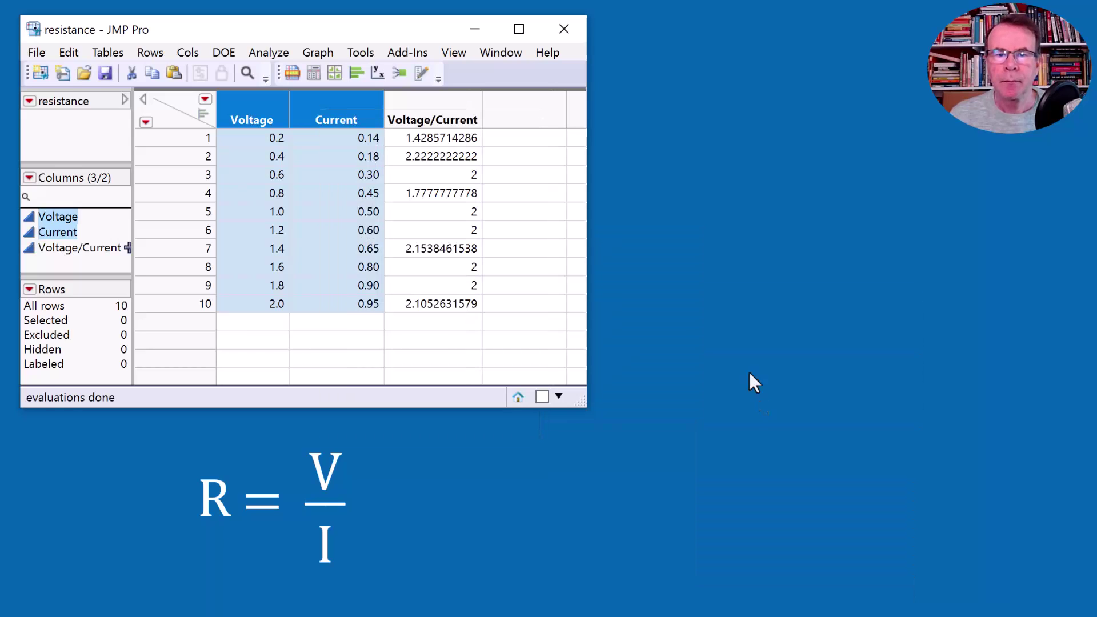
- Rename the new ratio column to 'resistance'
{"action": "left_click", "coordinate": [440, 110]}
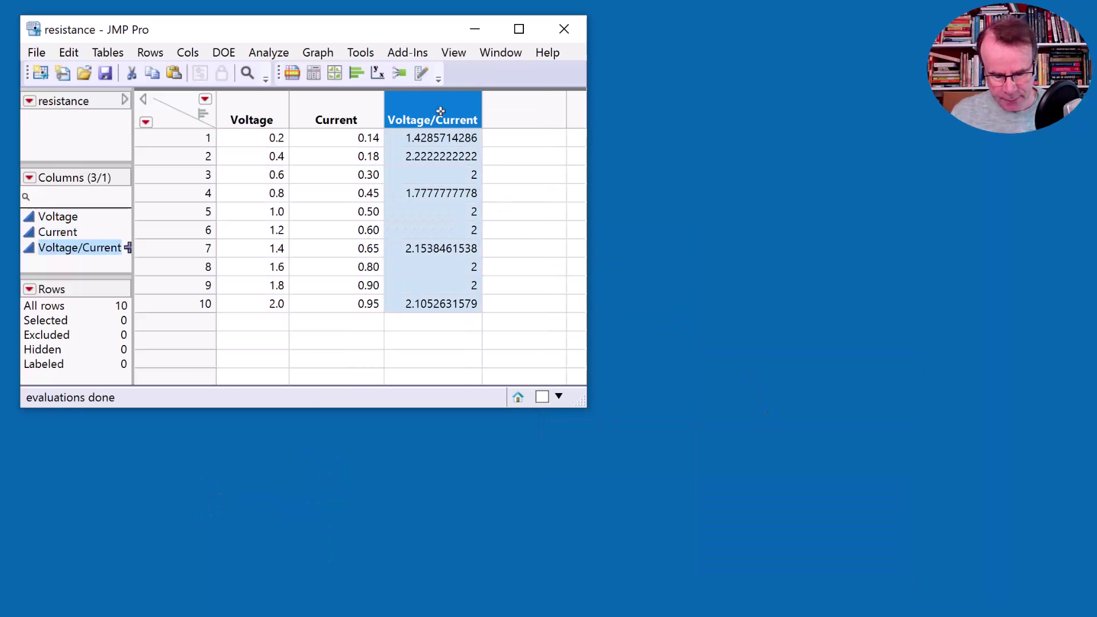
{"action": "double_click", "coordinate": [440, 111]}
{"action": "type", "text": "resistance"}
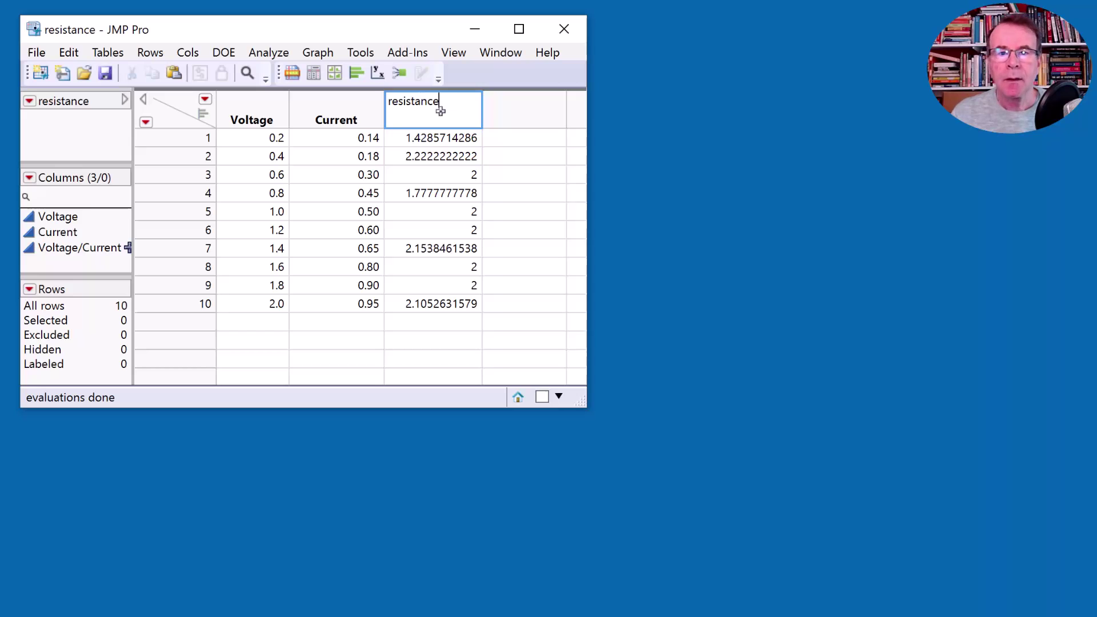
{"action": "left_click", "coordinate": [192, 107]}
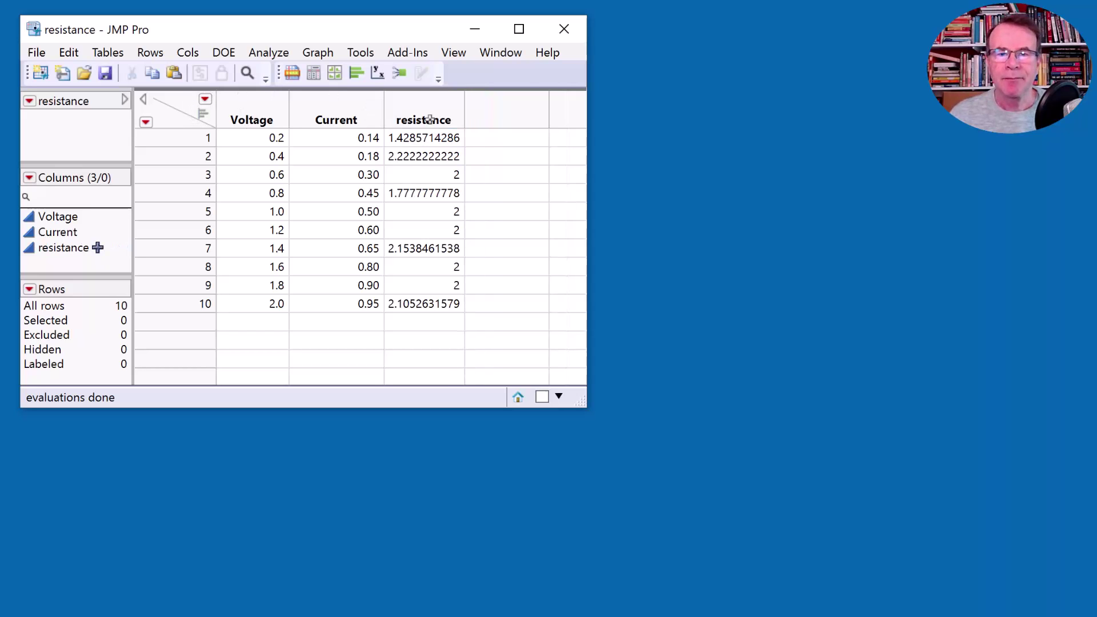
- Format the resistance column as Fixed Dec with 2 decimal places
{"action": "double_click", "coordinate": [445, 118]}
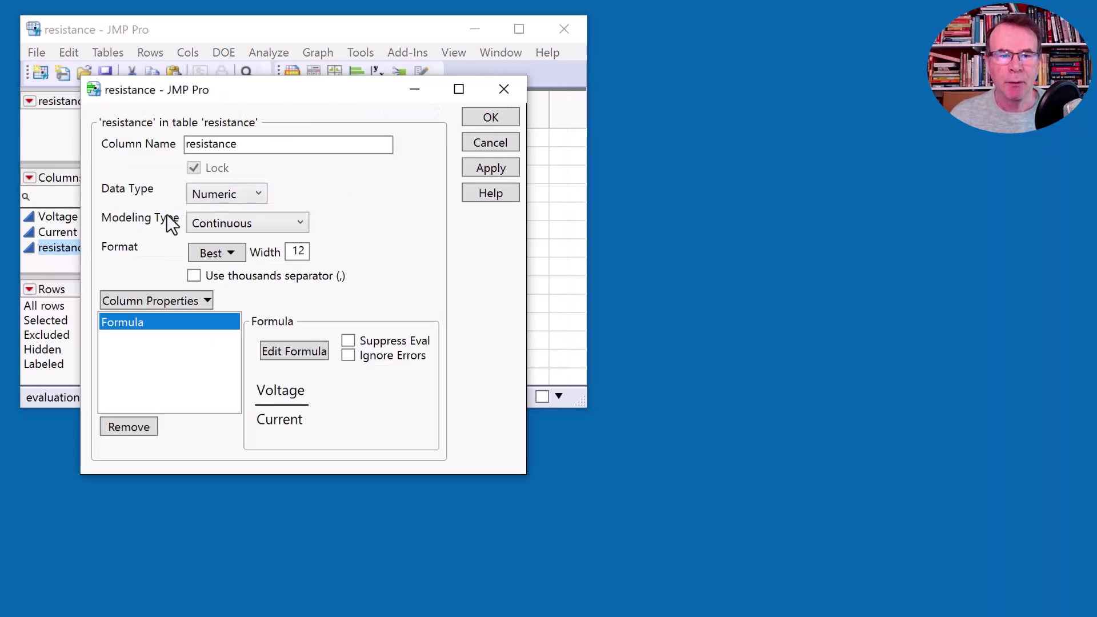
{"action": "left_click", "coordinate": [206, 252]}
{"action": "left_click", "coordinate": [224, 295]}
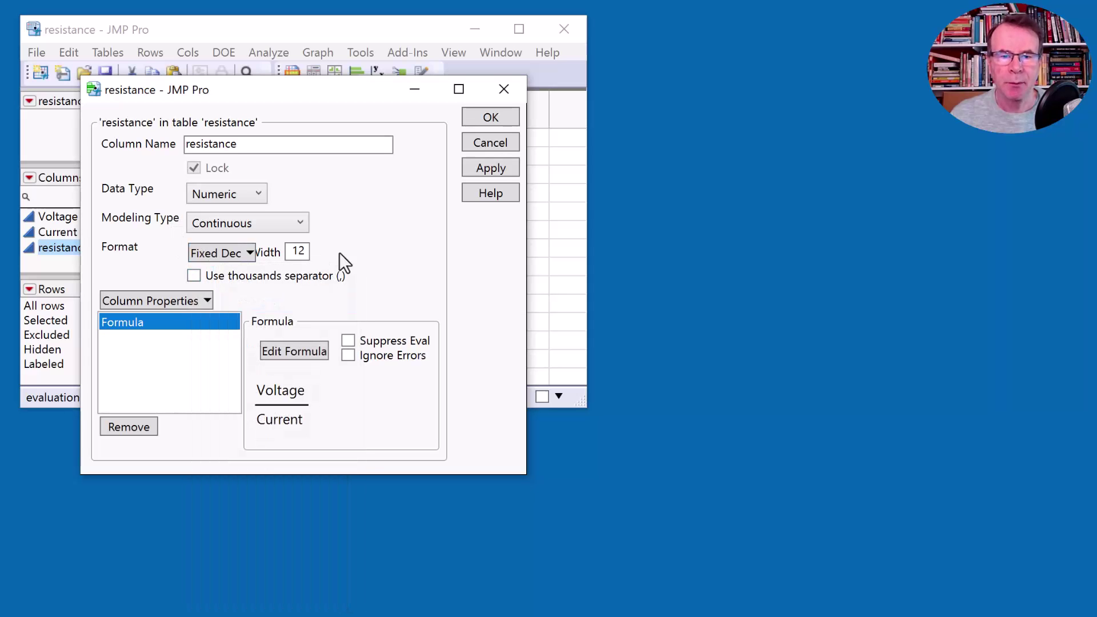
{"action": "double_click", "coordinate": [355, 251]}
{"action": "type", "text": "2"}
{"action": "left_click", "coordinate": [490, 117]}
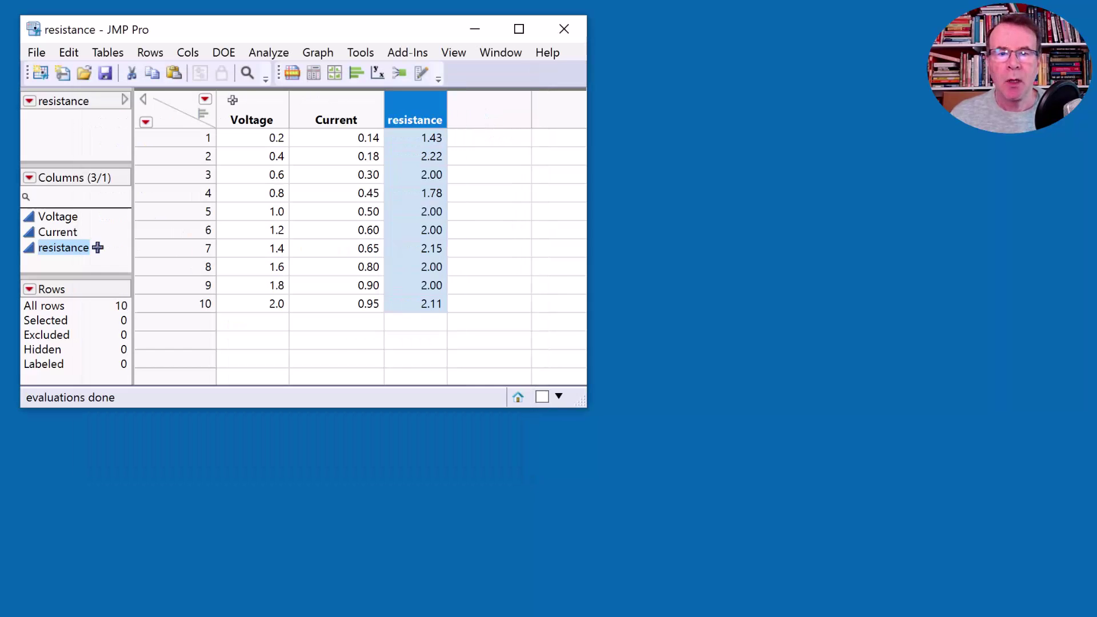
- Run a Distribution of resistance and collapse Quantiles to show mean 1.9687681, std err 0.0707335
{"action": "left_click", "coordinate": [175, 95]}
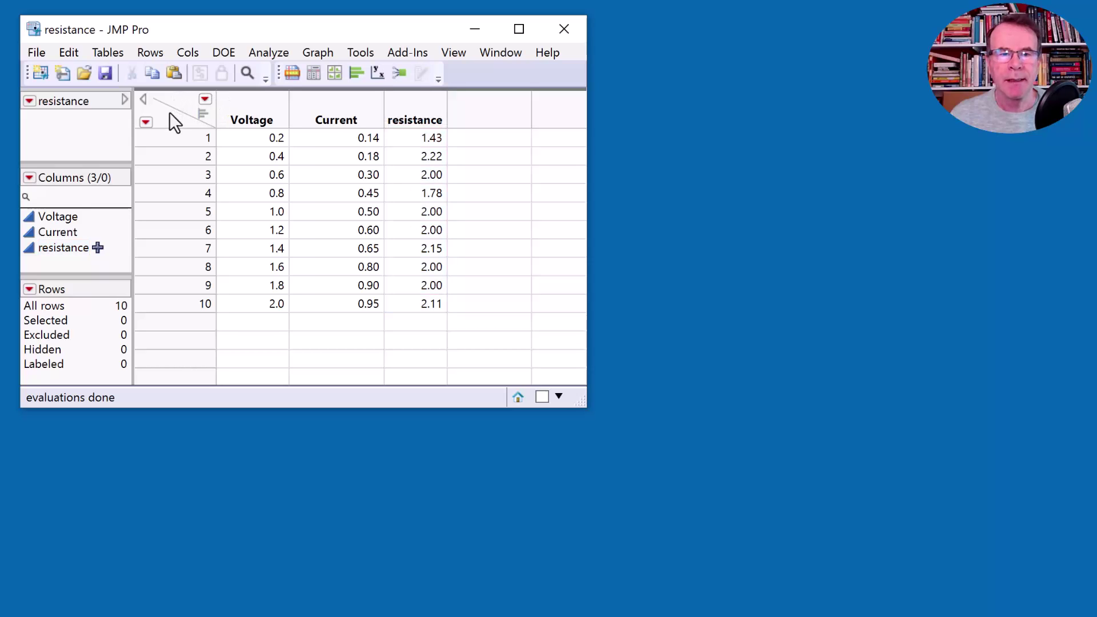
{"action": "left_click", "coordinate": [431, 111]}
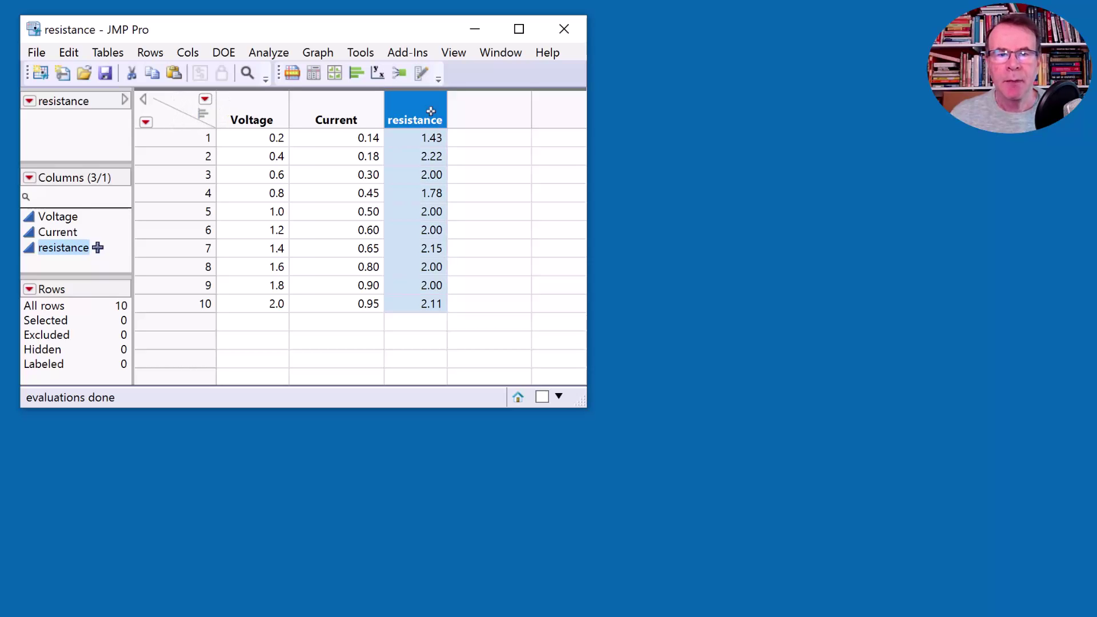
{"action": "left_click", "coordinate": [264, 53]}
{"action": "left_click", "coordinate": [269, 76]}
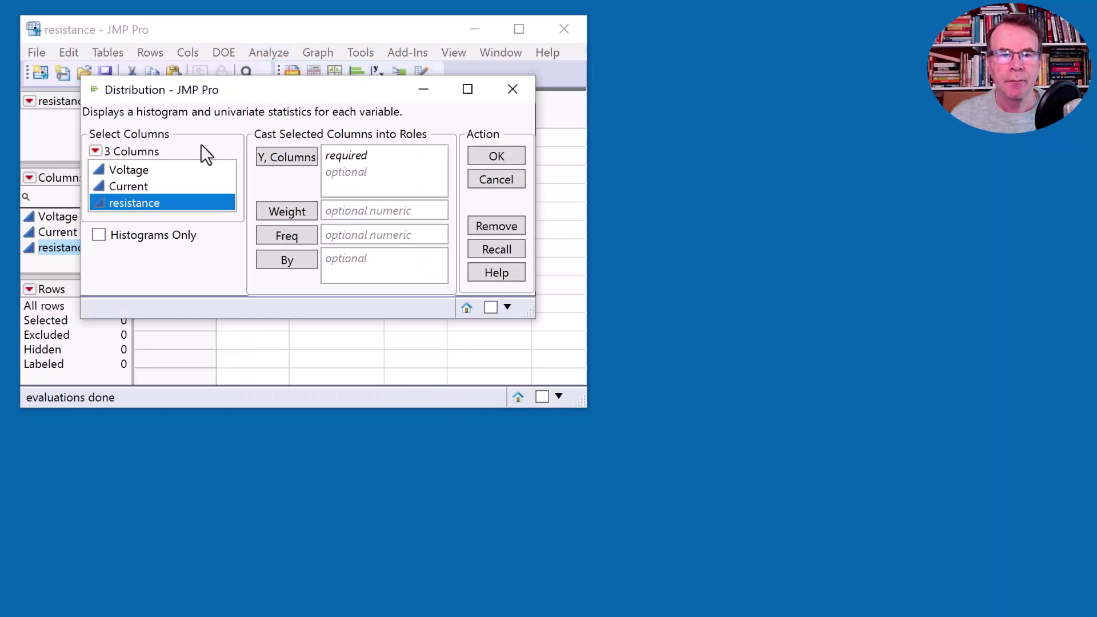
{"action": "left_click", "coordinate": [292, 158]}
{"action": "left_click", "coordinate": [505, 160]}
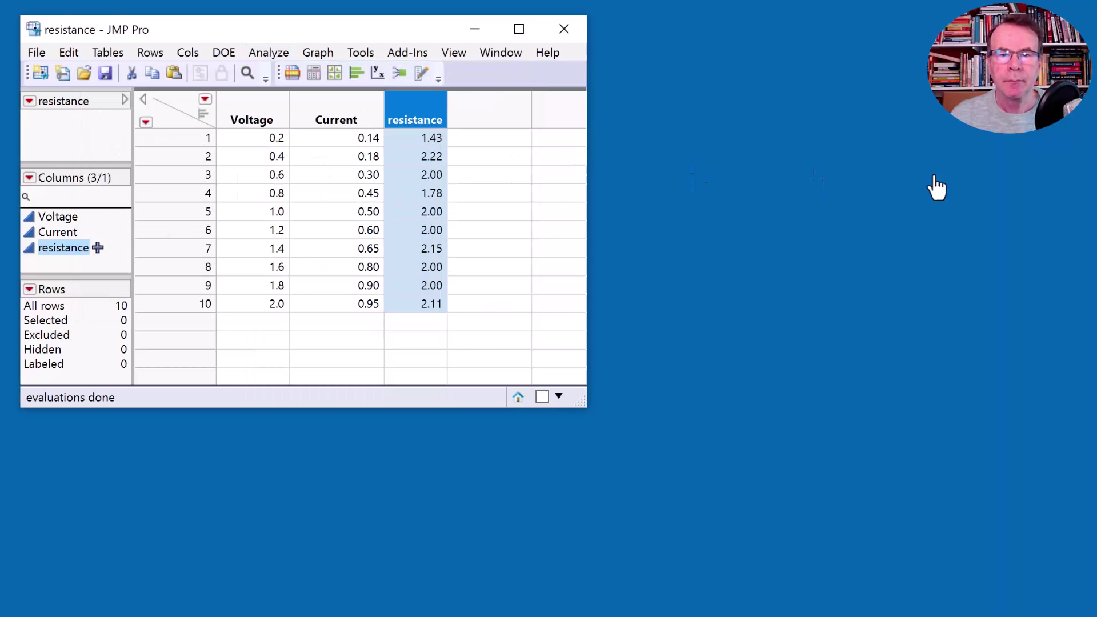
{"action": "left_click", "coordinate": [642, 410]}
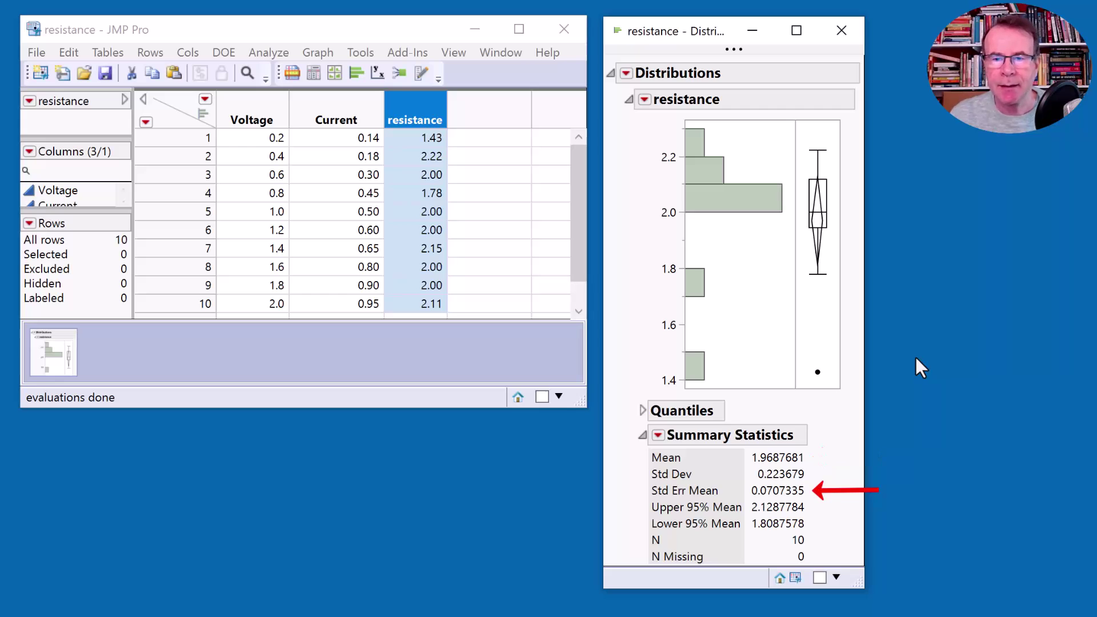
- Open a new script window and narrow it to uncover the report
{"action": "key", "text": "alt+Tab"}
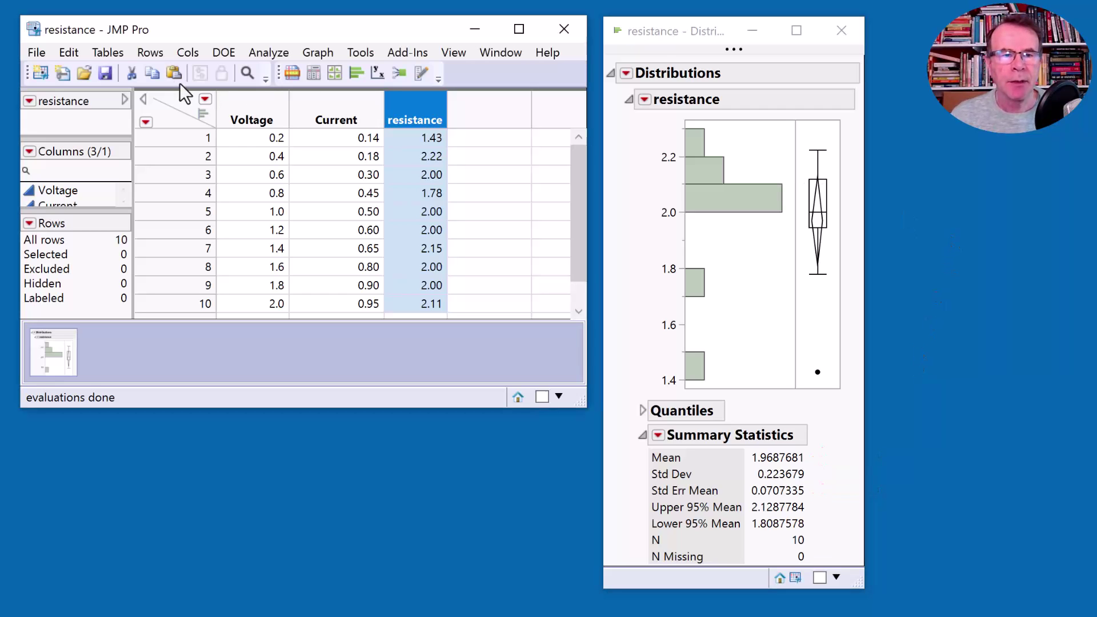
{"action": "left_click", "coordinate": [62, 73]}
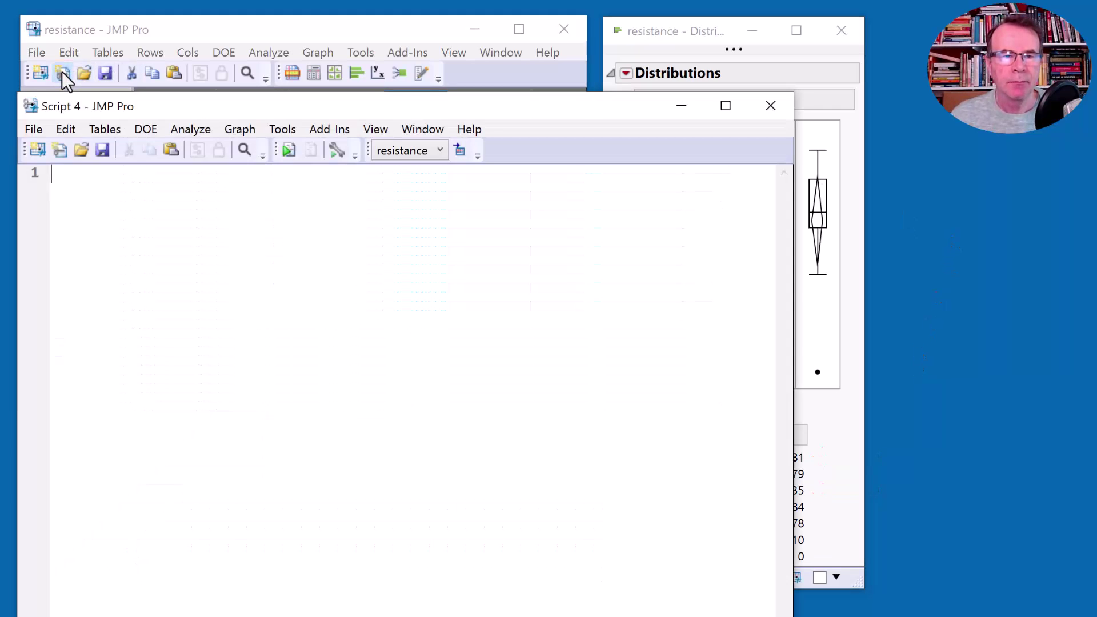
{"action": "left_click_drag", "start_coordinate": [794, 348], "coordinate": [316, 197]}
- Type the comment '// method 1 : ratio' and the line 'R = 1.97 +/- 0.07'
{"action": "type", "text": "// method 1 : ratio"}
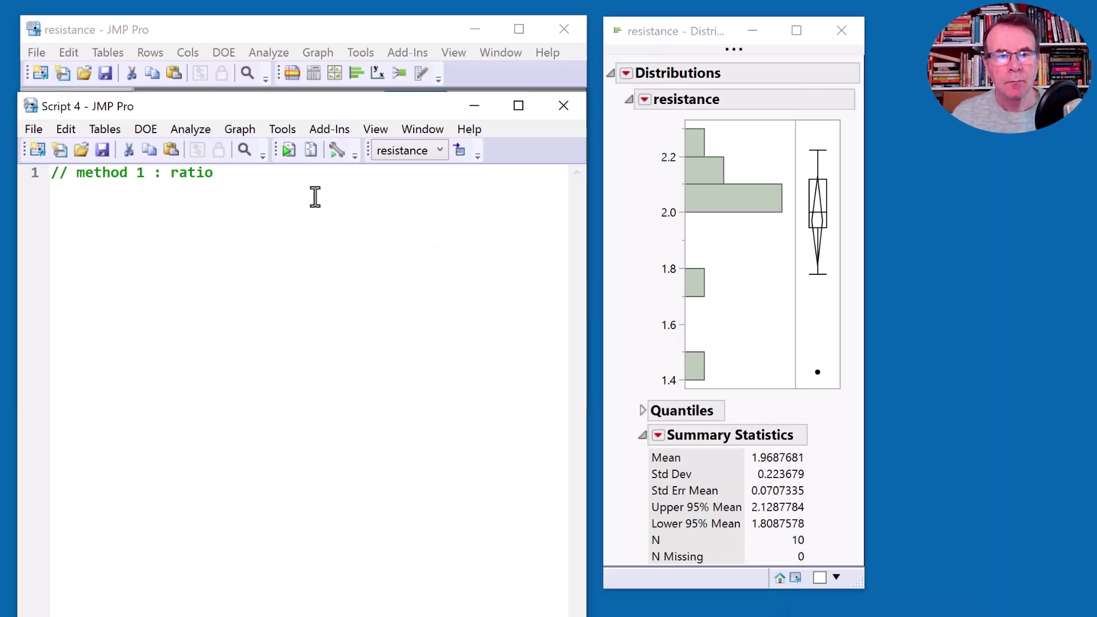
{"action": "key", "text": "Return"}
{"action": "type", "text": "R = "}
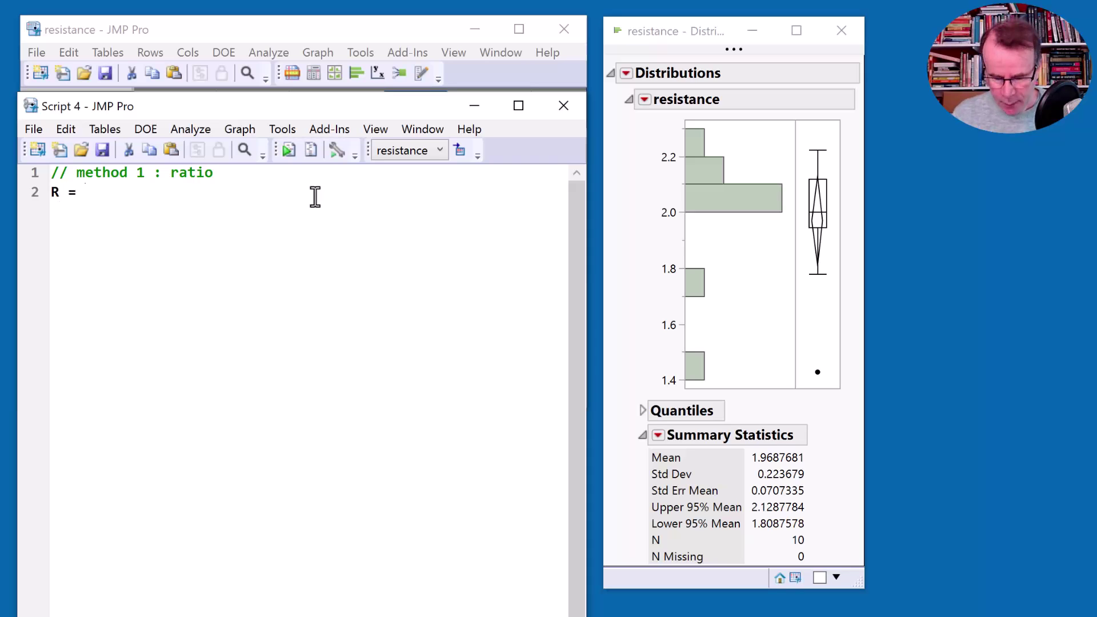
{"action": "type", "text": "1."}
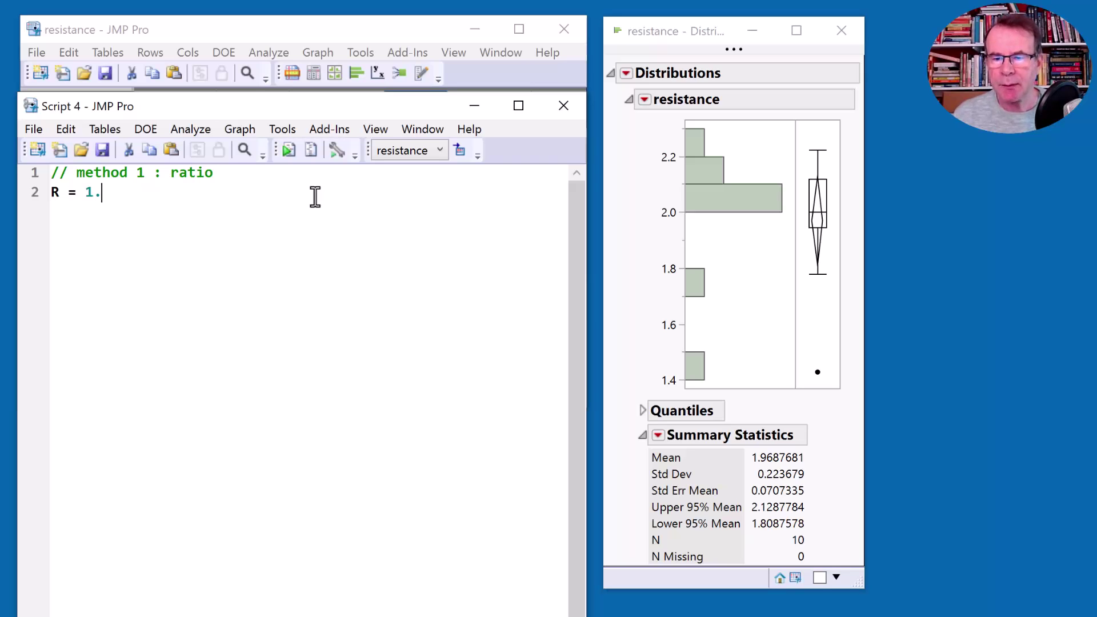
{"action": "type", "text": "97 +/-"}
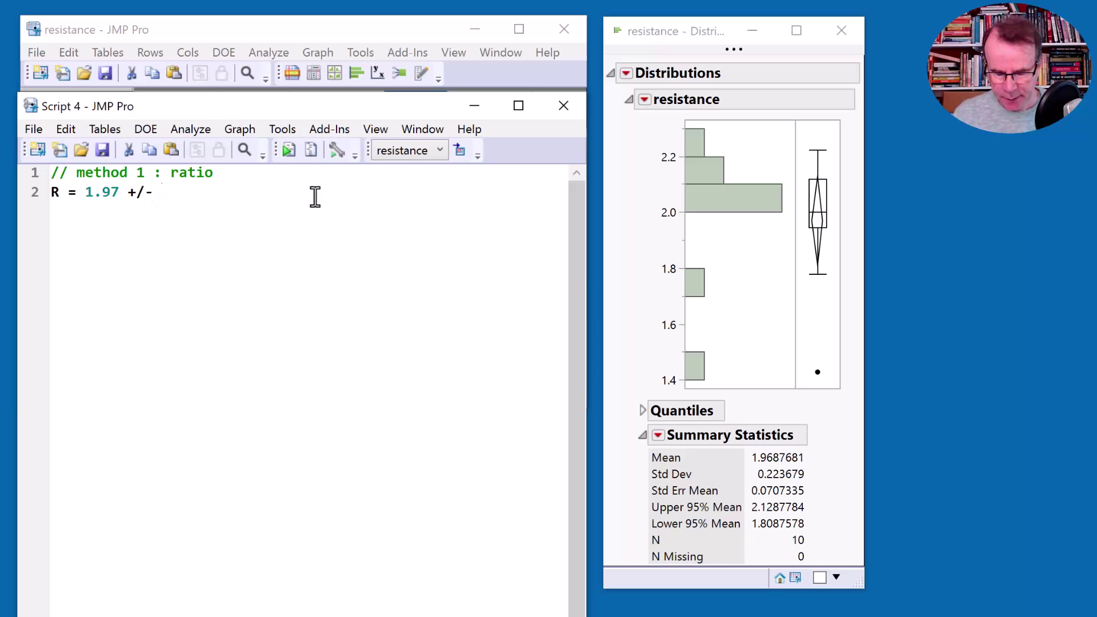
{"action": "type", "text": " 0.07"}
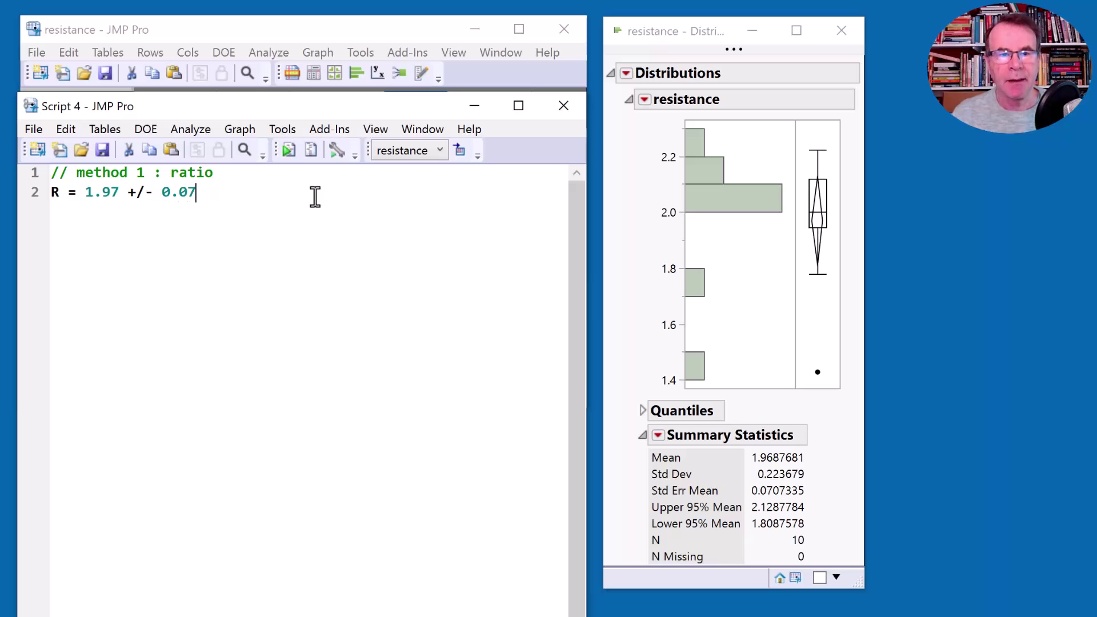
{"action": "key", "text": "Return"}
{"action": "key", "text": "Return"}
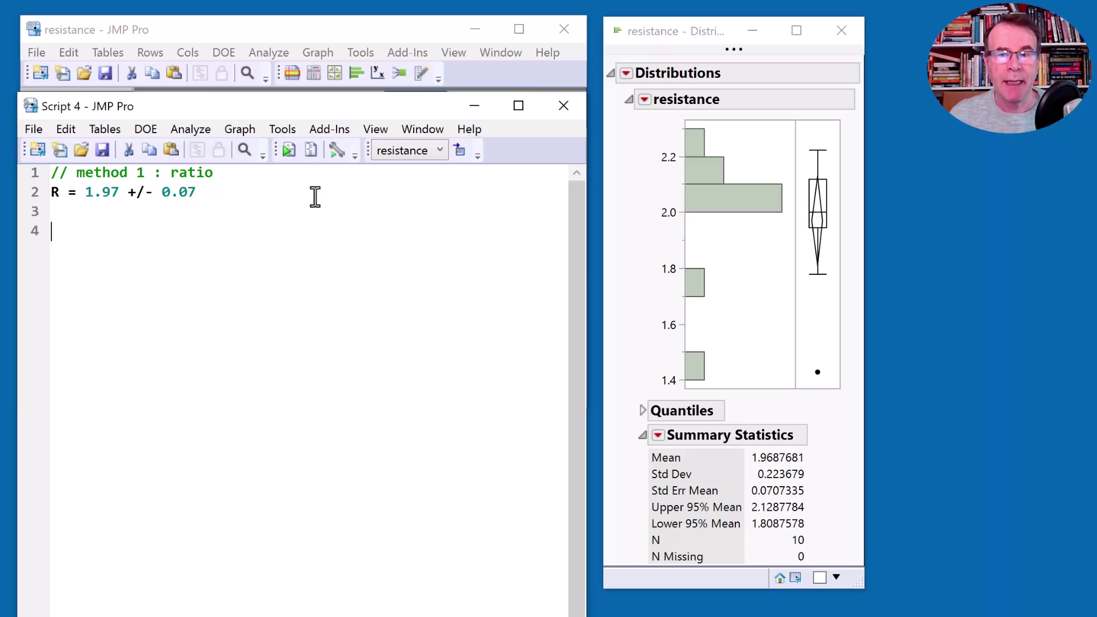
- Minimize the script, close the distribution report, and delete the resistance column
{"action": "left_click", "coordinate": [482, 102]}
{"action": "left_click", "coordinate": [842, 32]}
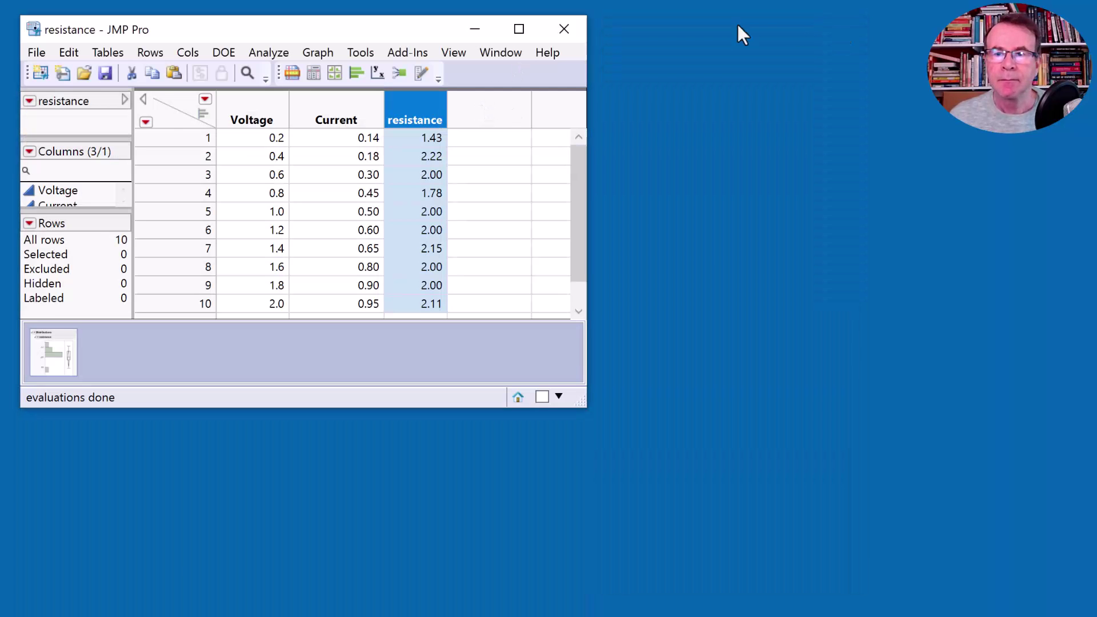
{"action": "left_click", "coordinate": [169, 104]}
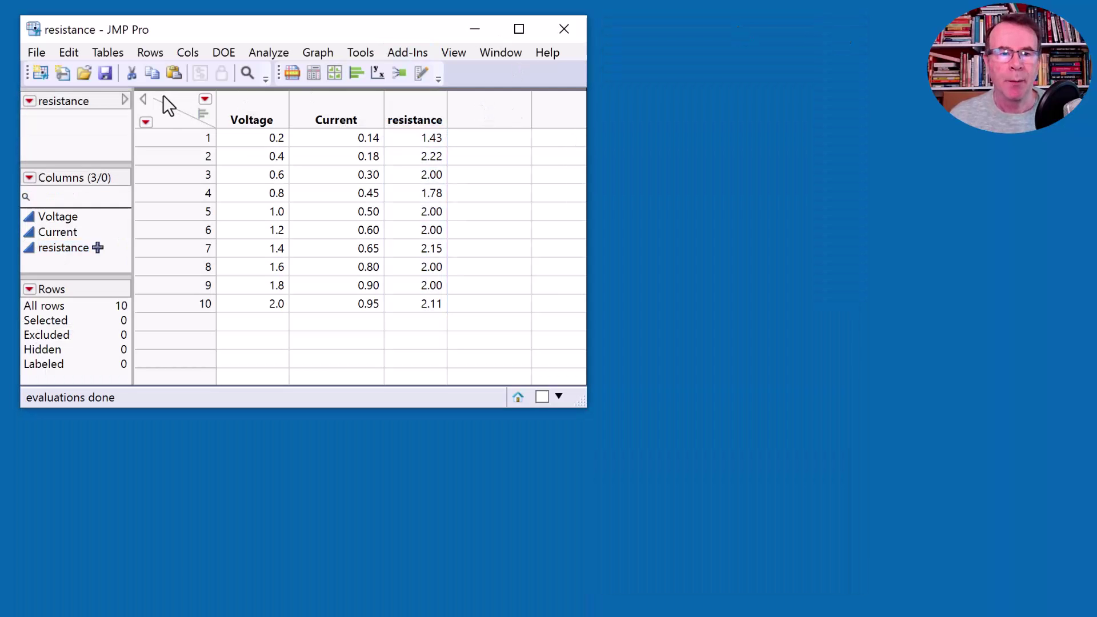
{"action": "left_click", "coordinate": [415, 107]}
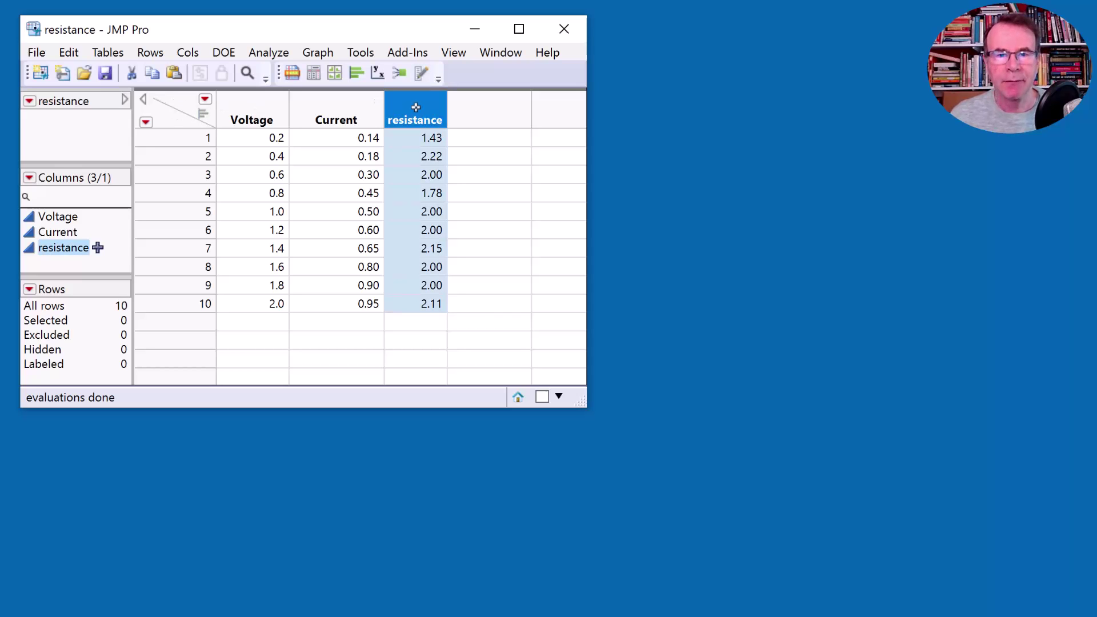
{"action": "key", "text": "Delete"}
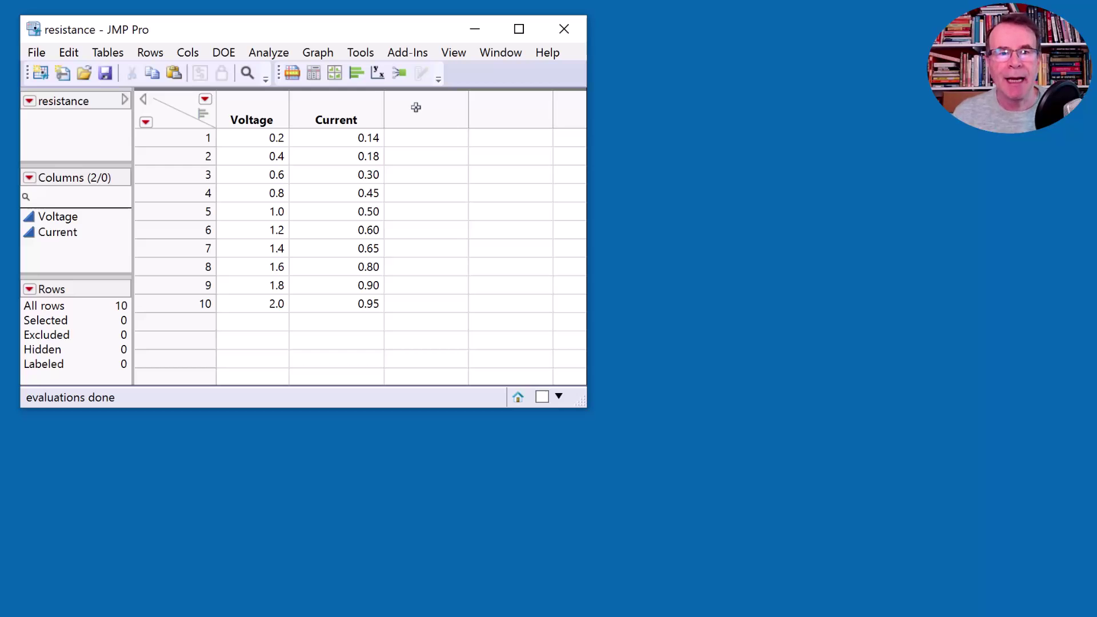
- Run Fit Y by X with Voltage as Y and Current as X
{"action": "left_click", "coordinate": [272, 53]}
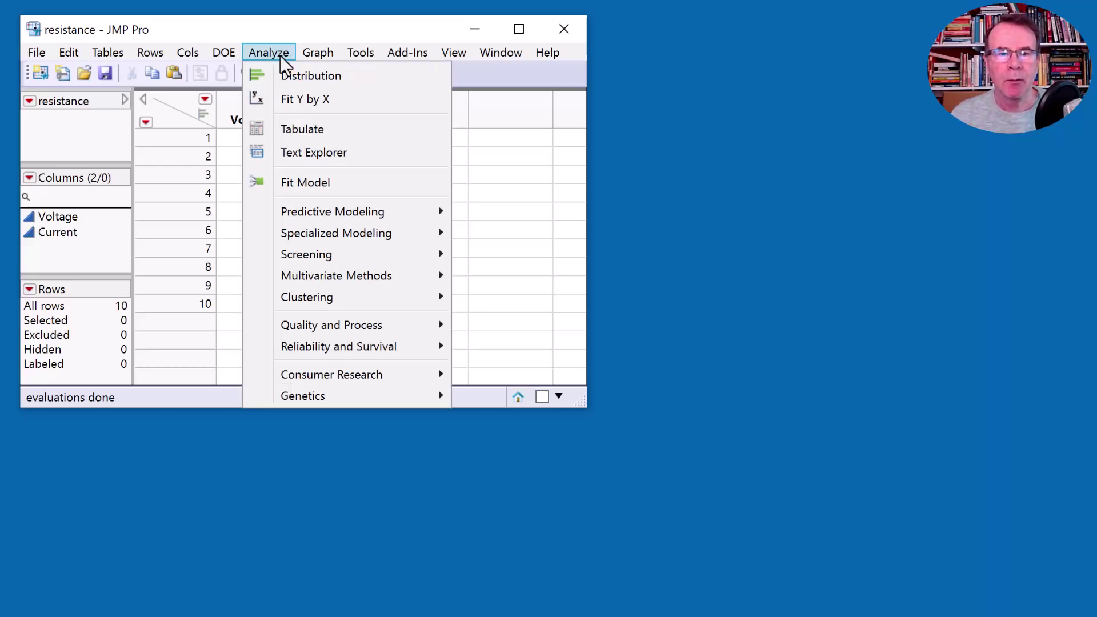
{"action": "left_click", "coordinate": [315, 101]}
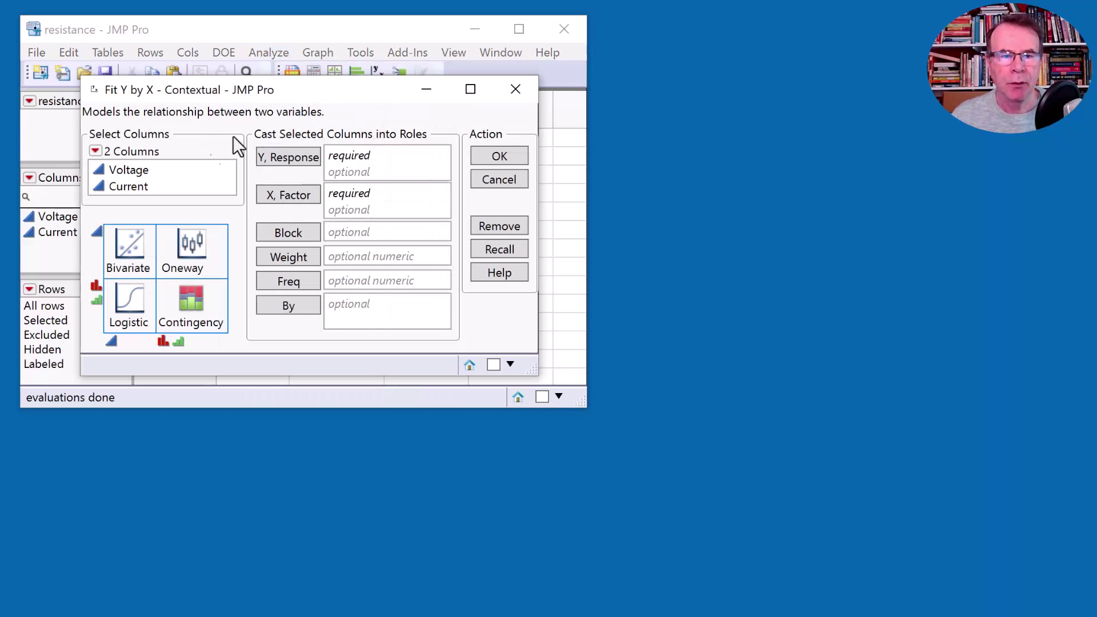
{"action": "left_click", "coordinate": [162, 170]}
{"action": "left_click", "coordinate": [281, 157]}
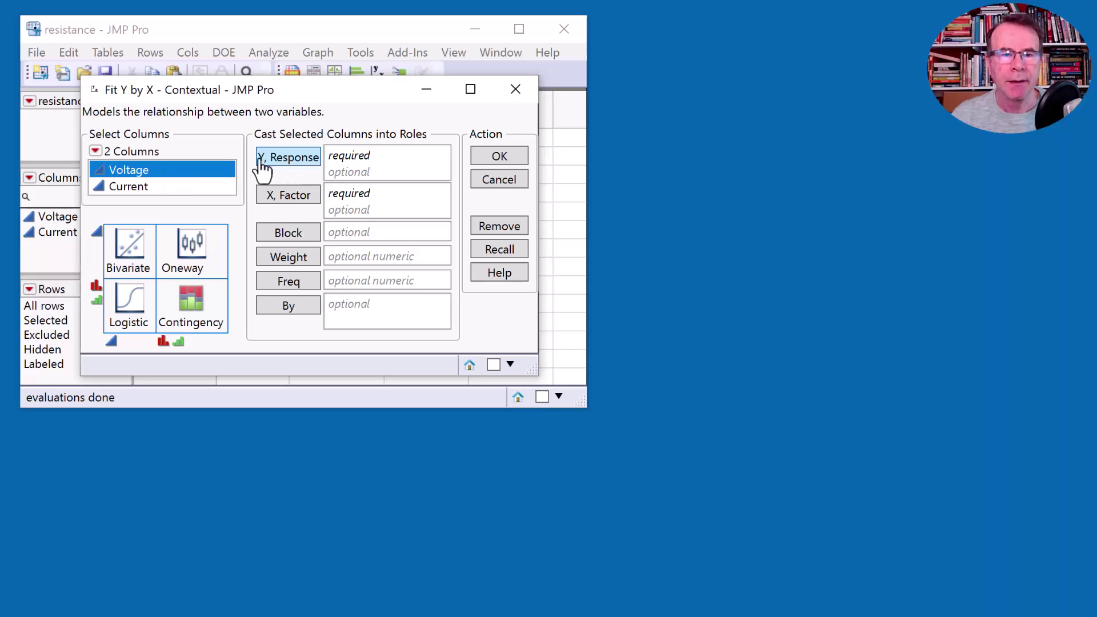
{"action": "left_click", "coordinate": [195, 188]}
{"action": "left_click", "coordinate": [303, 196]}
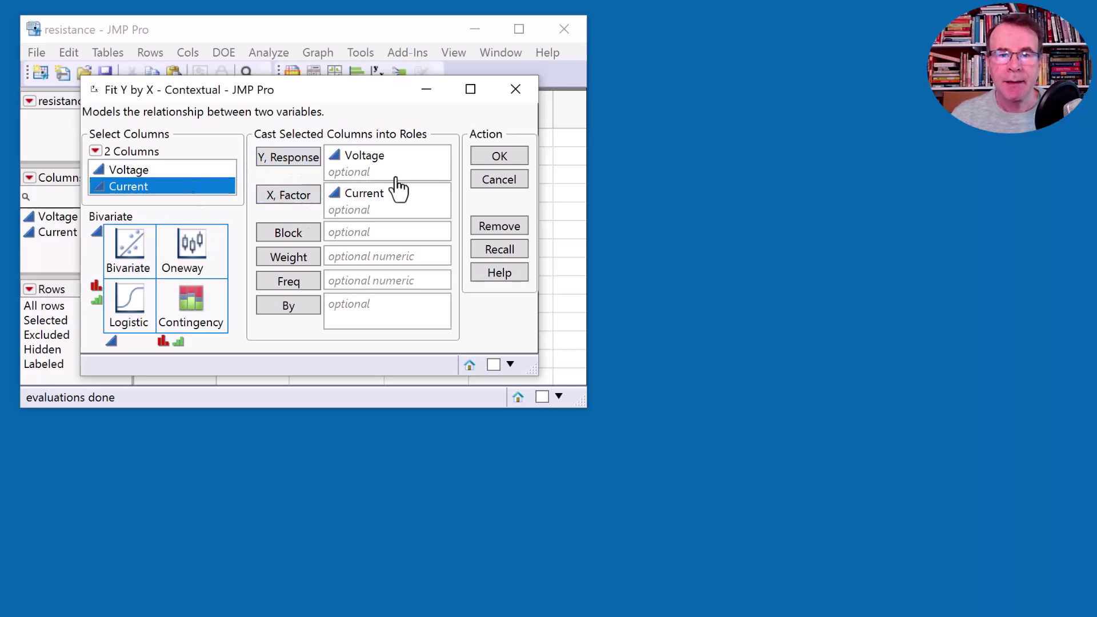
{"action": "left_click", "coordinate": [498, 164]}
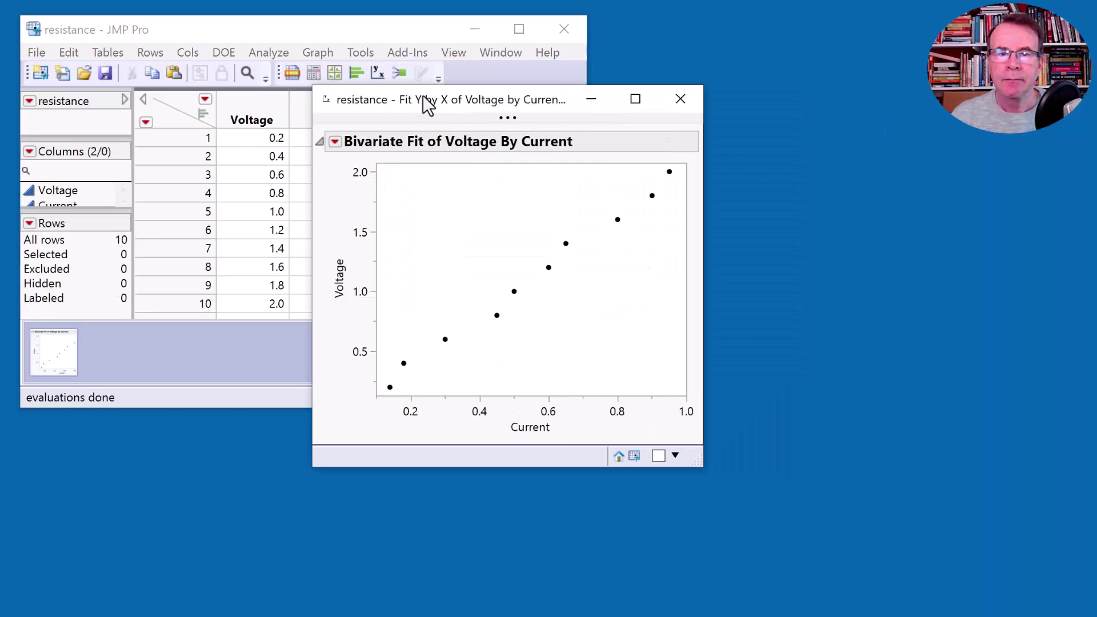
- Add a linear fit, giving slope 2.1060197 with standard error 0.070537
{"action": "left_click_drag", "start_coordinate": [415, 106], "coordinate": [317, 110]}
{"action": "left_click", "coordinate": [235, 148]}
{"action": "left_click", "coordinate": [307, 262]}
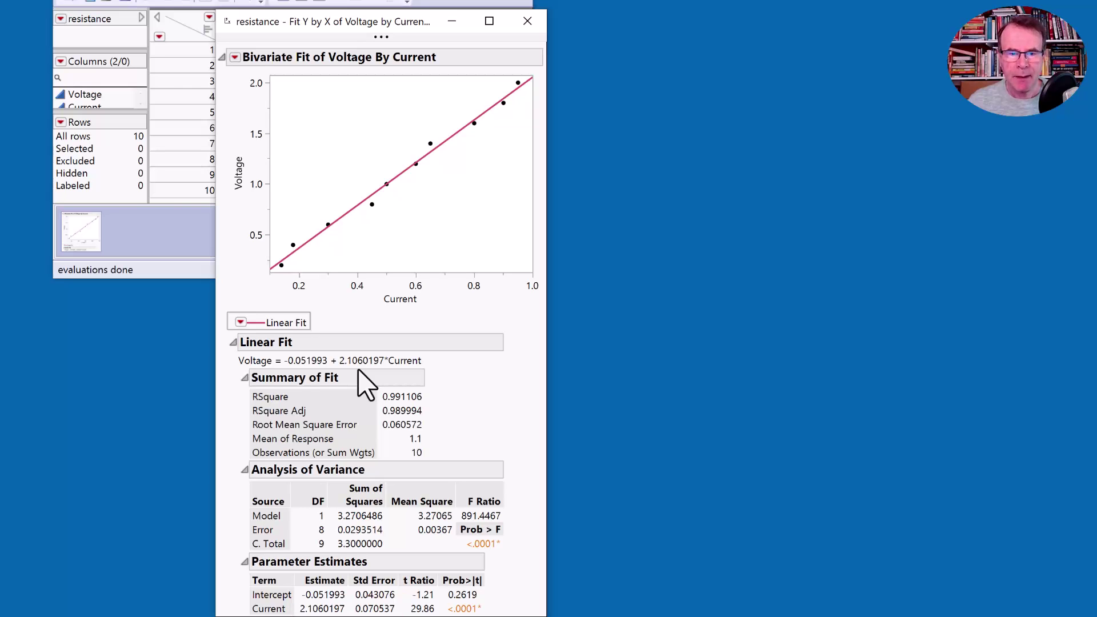
- Add '// linear relationship' and 'R = 2.11 +/- 0.07' to the script, then close the Voltage by Current report
{"action": "key", "text": "alt+Tab"}
{"action": "left_click", "coordinate": [149, 132]}
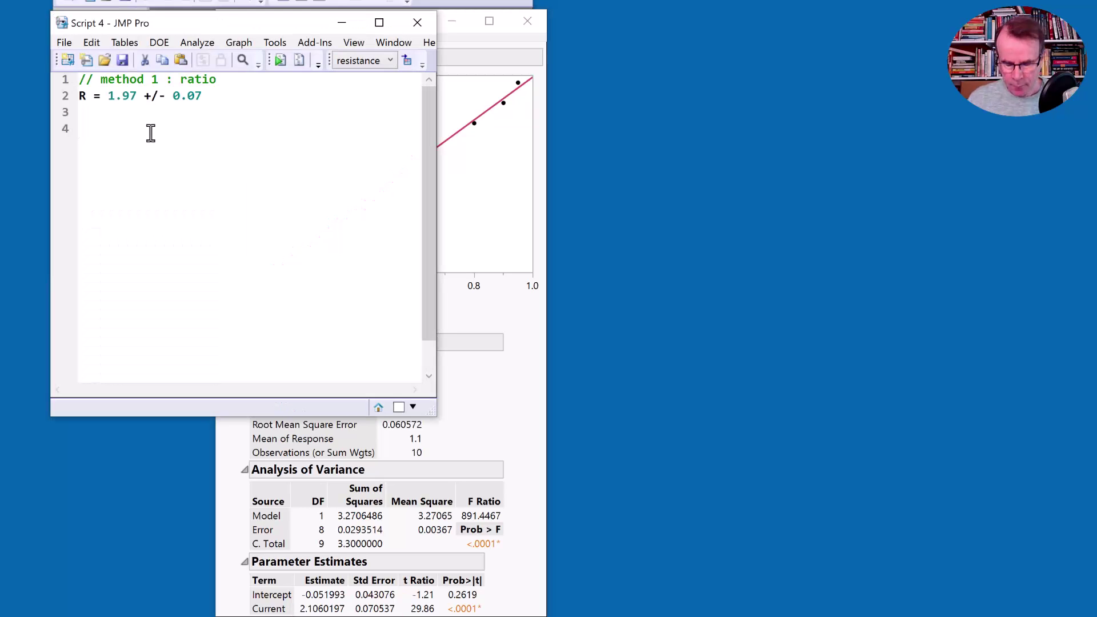
{"action": "type", "text": "// 1"}
{"action": "type", "text": "inear relationship"}
{"action": "key", "text": "Return"}
{"action": "type", "text": "R = 2."}
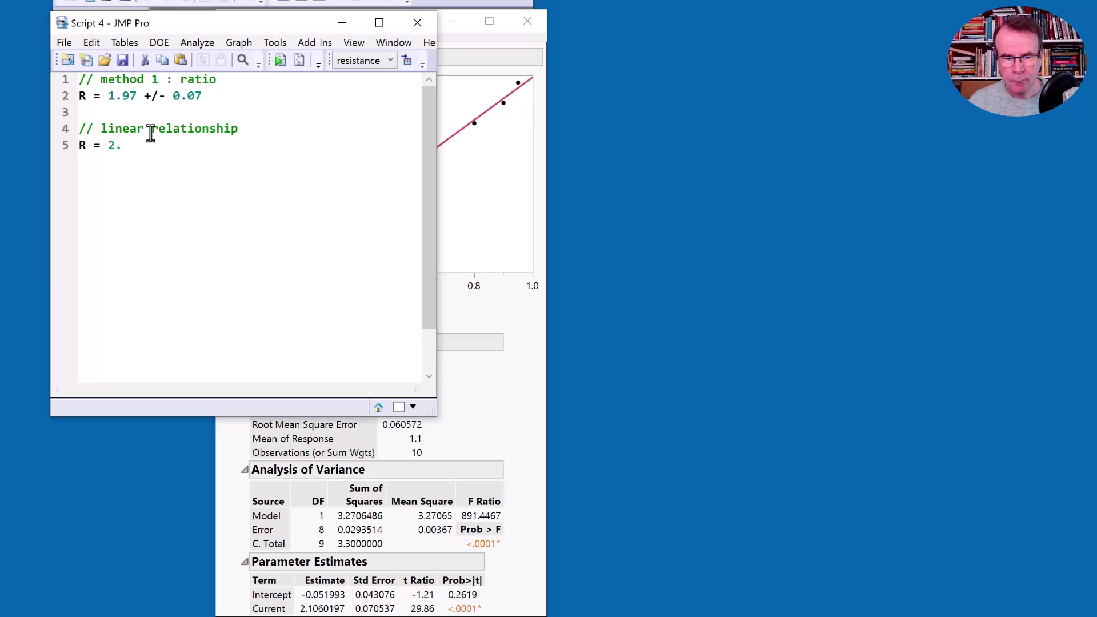
{"action": "type", "text": "11 +/- 0.07"}
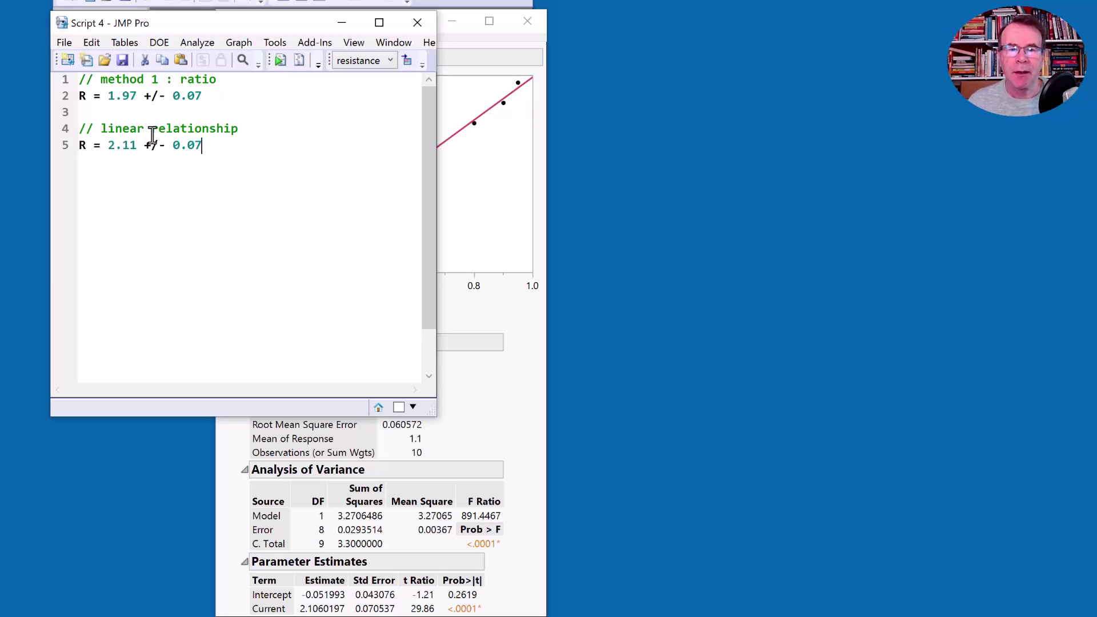
{"action": "left_click", "coordinate": [342, 24]}
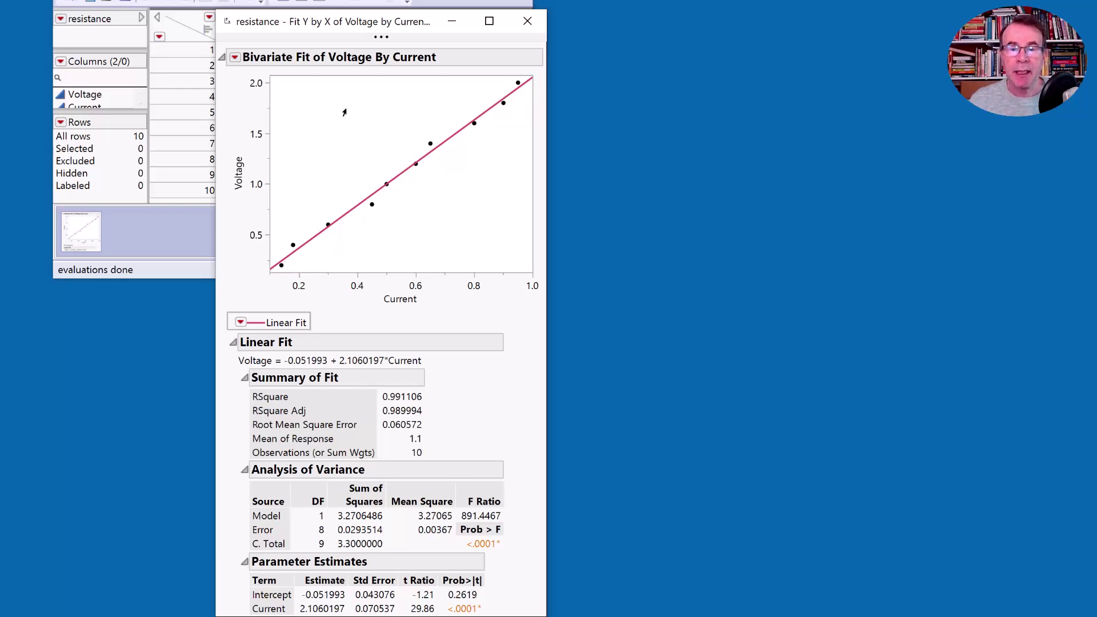
{"action": "left_click", "coordinate": [525, 23]}
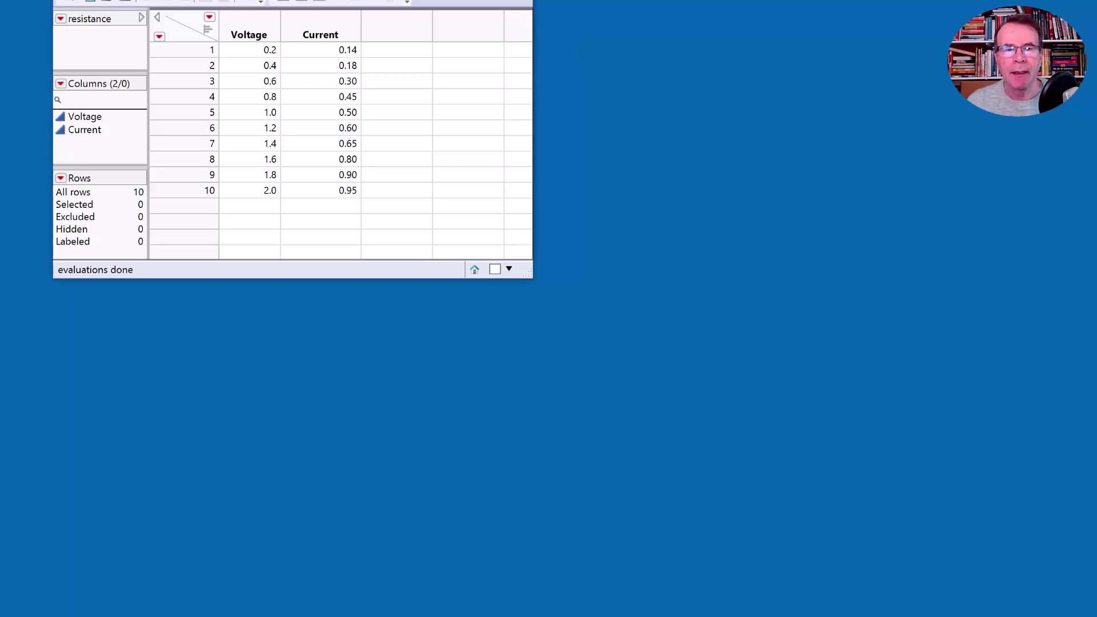
- Run Fit Y by X with Current as Y and Voltage as X
{"action": "left_click", "coordinate": [257, 1]}
{"action": "left_click", "coordinate": [281, 18]}
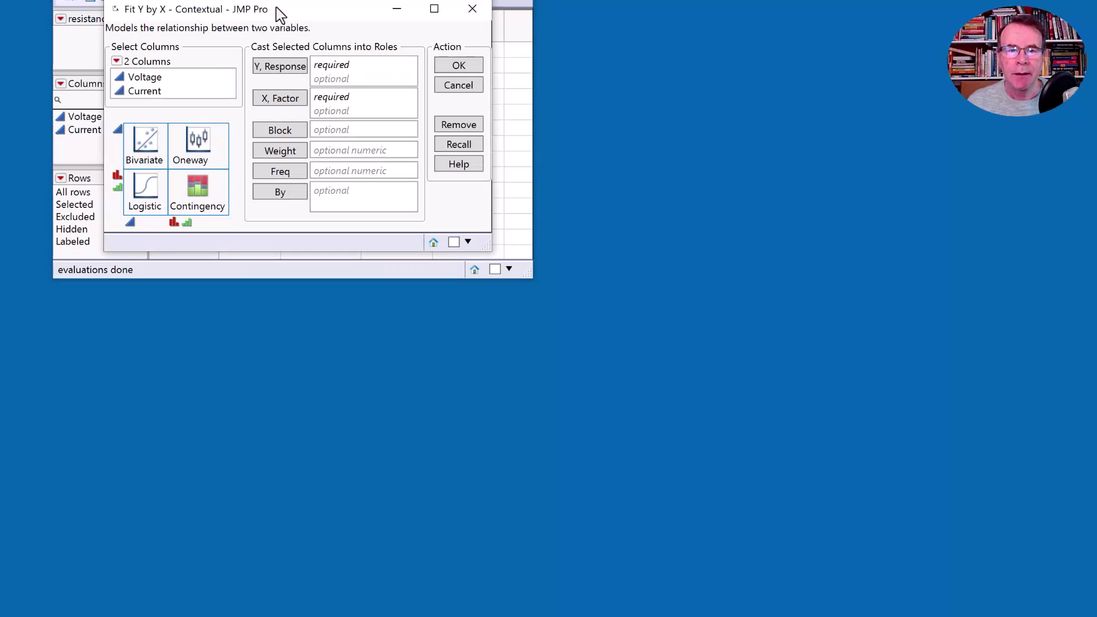
{"action": "left_click", "coordinate": [161, 91]}
{"action": "left_click", "coordinate": [280, 67]}
{"action": "left_click", "coordinate": [195, 77]}
{"action": "left_click", "coordinate": [279, 100]}
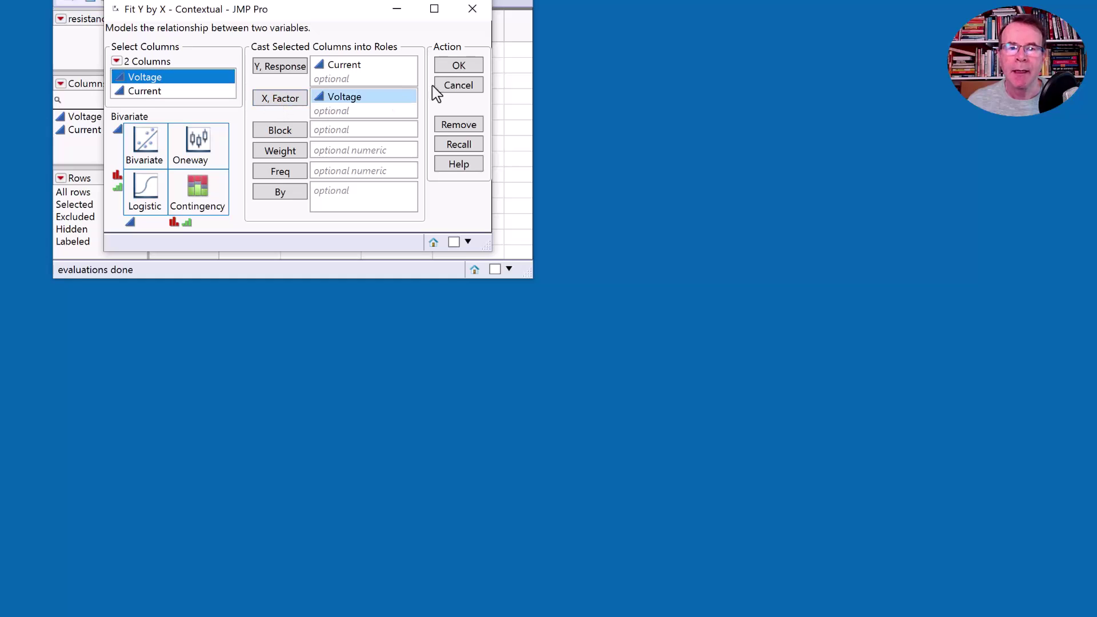
{"action": "left_click", "coordinate": [459, 67]}
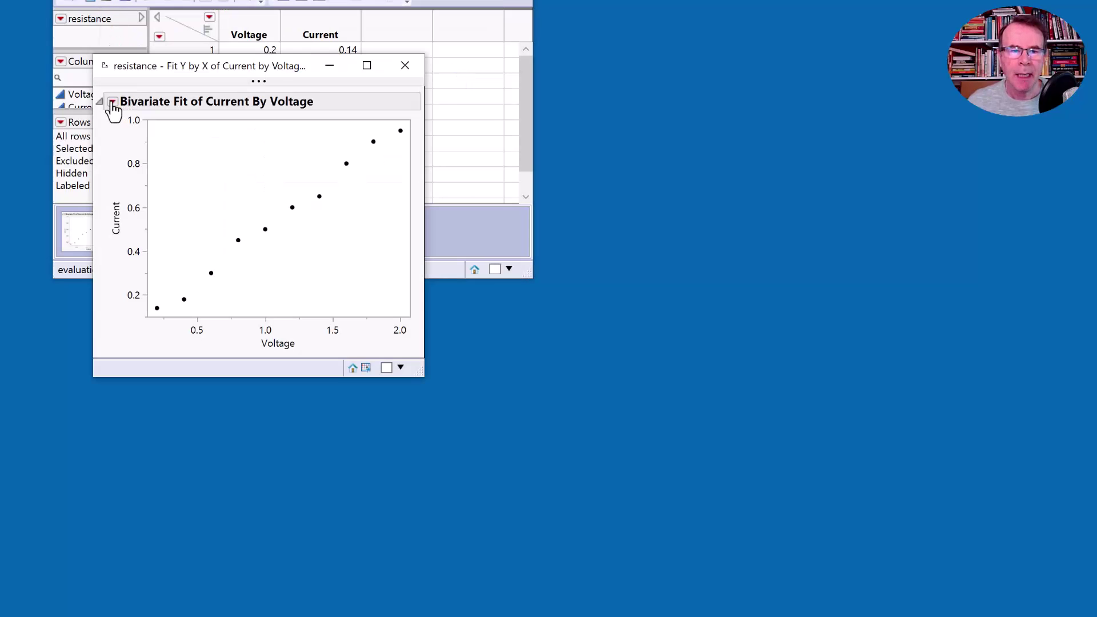
- Try and remove mean fits, then add a linear fit: Current = 0.0293333 + 0.4706061*Voltage
{"action": "left_click", "coordinate": [112, 101]}
{"action": "left_click", "coordinate": [166, 183]}
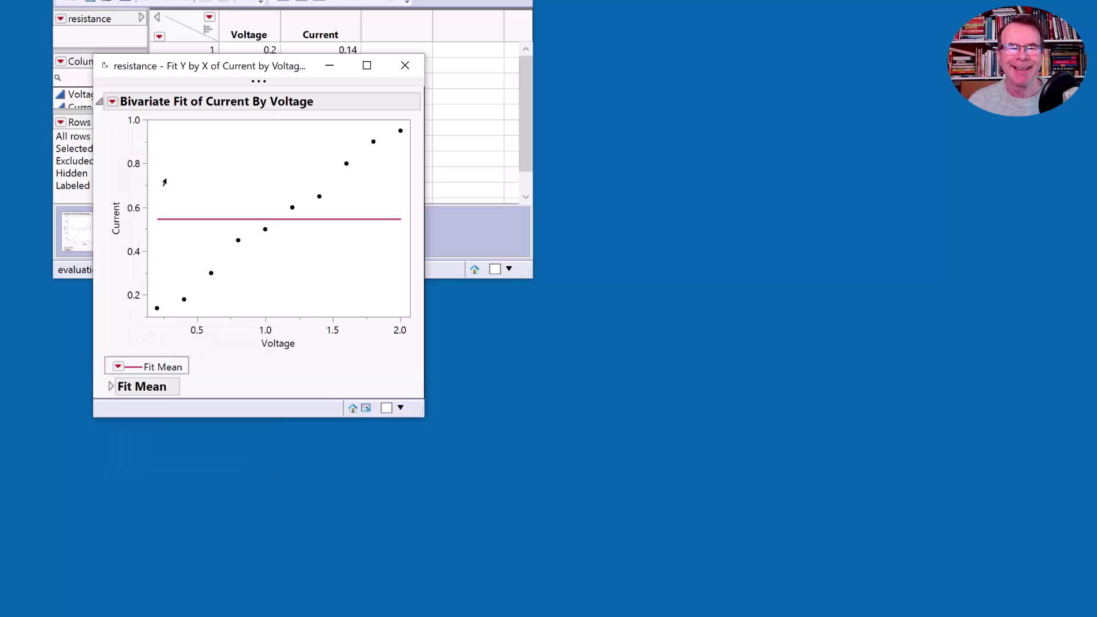
{"action": "left_click", "coordinate": [112, 102]}
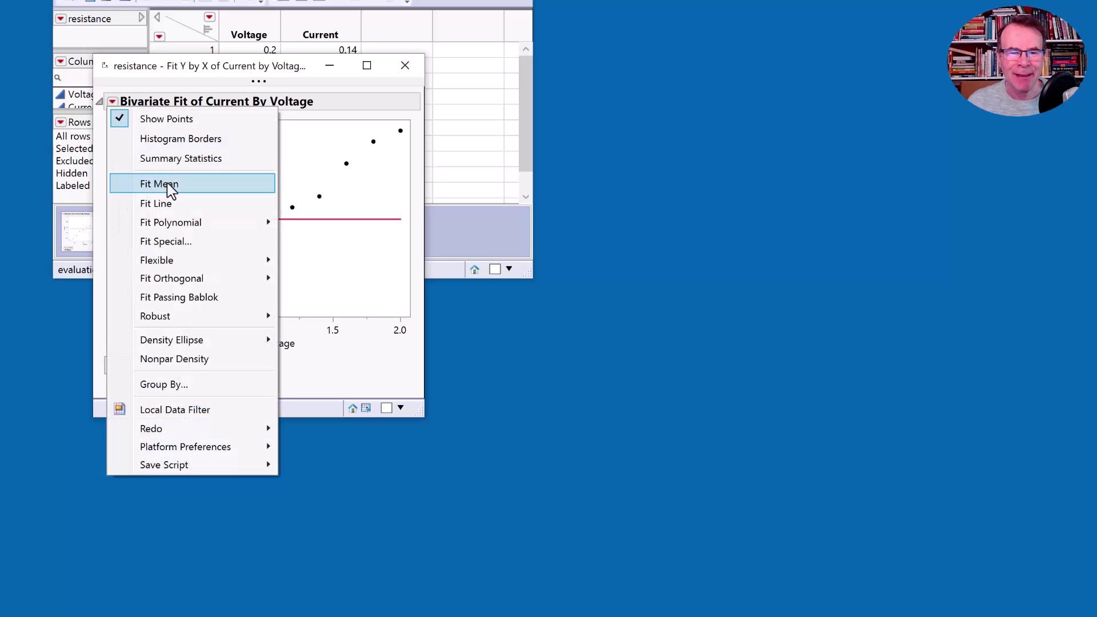
{"action": "left_click", "coordinate": [146, 185]}
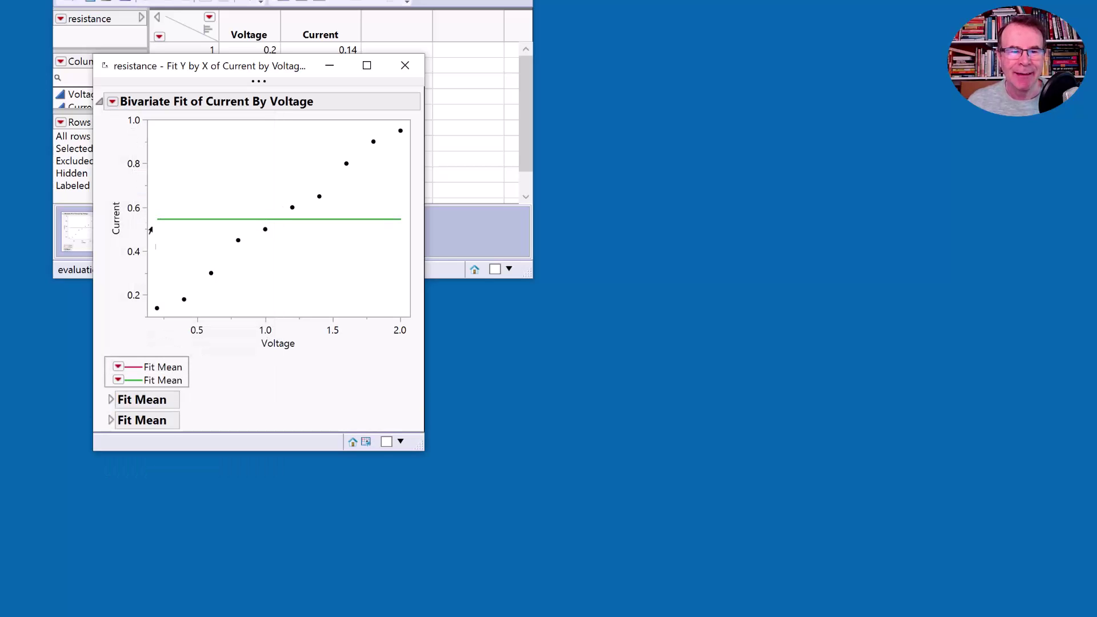
{"action": "left_click", "coordinate": [117, 380]}
{"action": "left_click", "coordinate": [152, 592]}
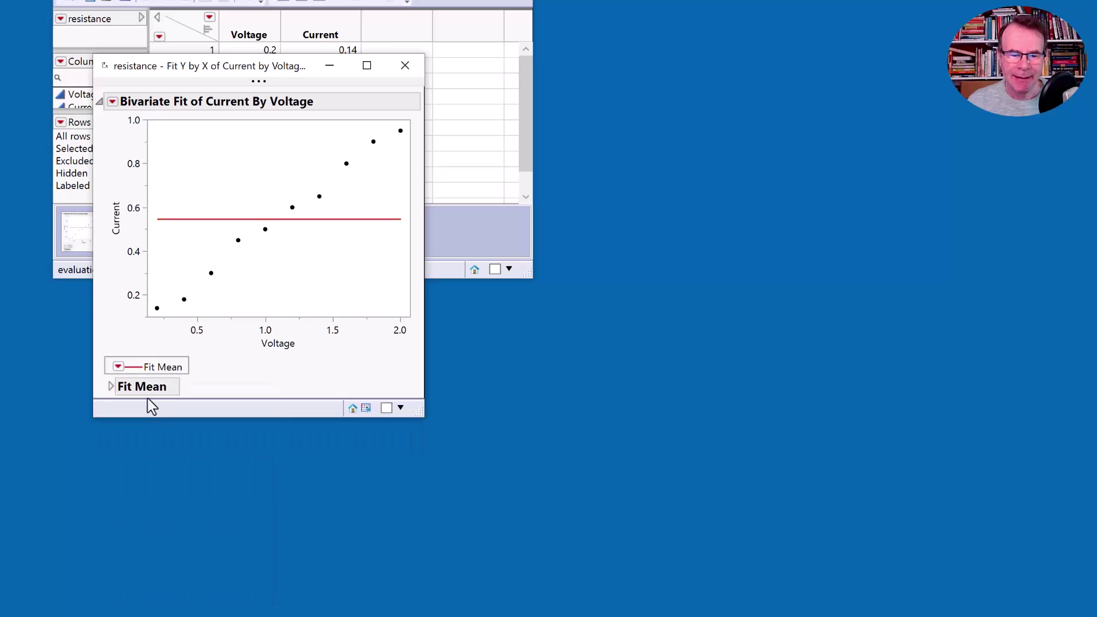
{"action": "left_click", "coordinate": [118, 367]}
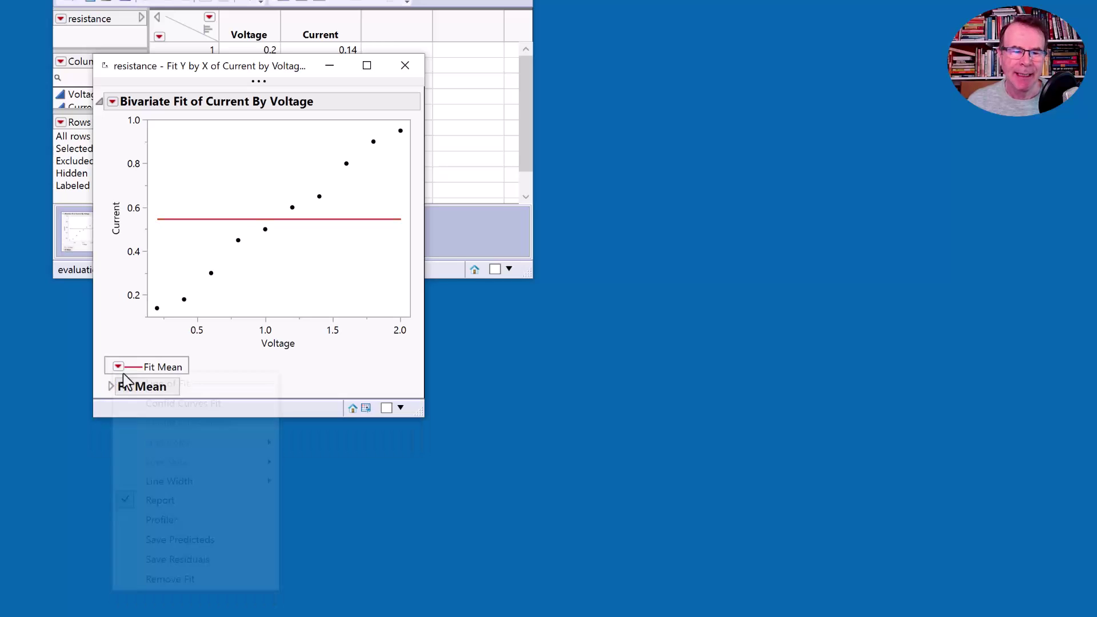
{"action": "left_click", "coordinate": [177, 579]}
{"action": "left_click", "coordinate": [113, 102]}
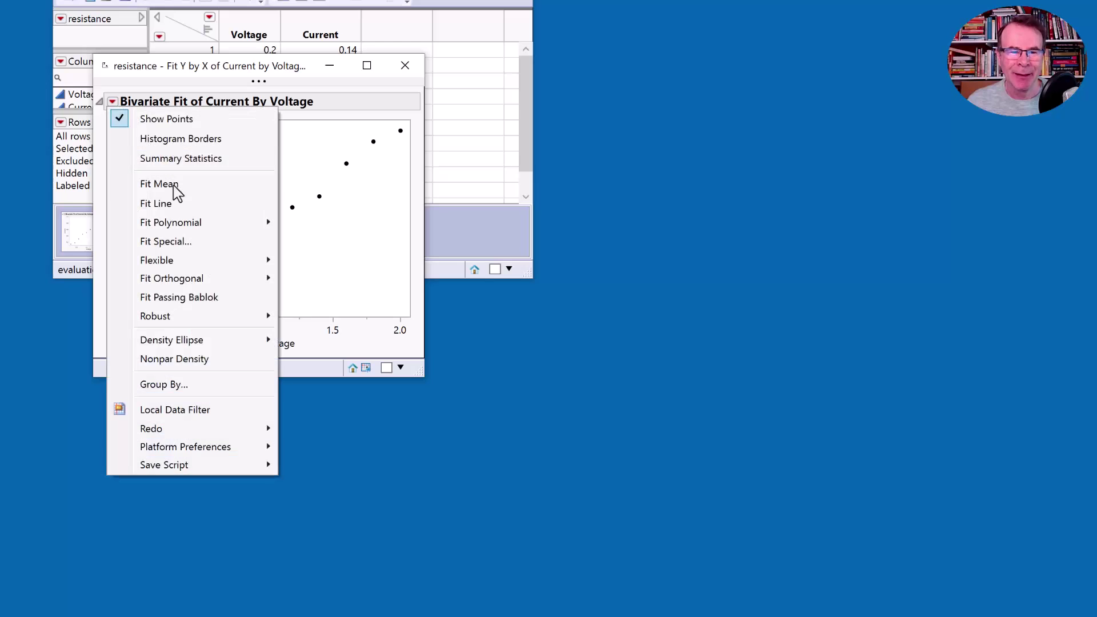
{"action": "left_click", "coordinate": [213, 203]}
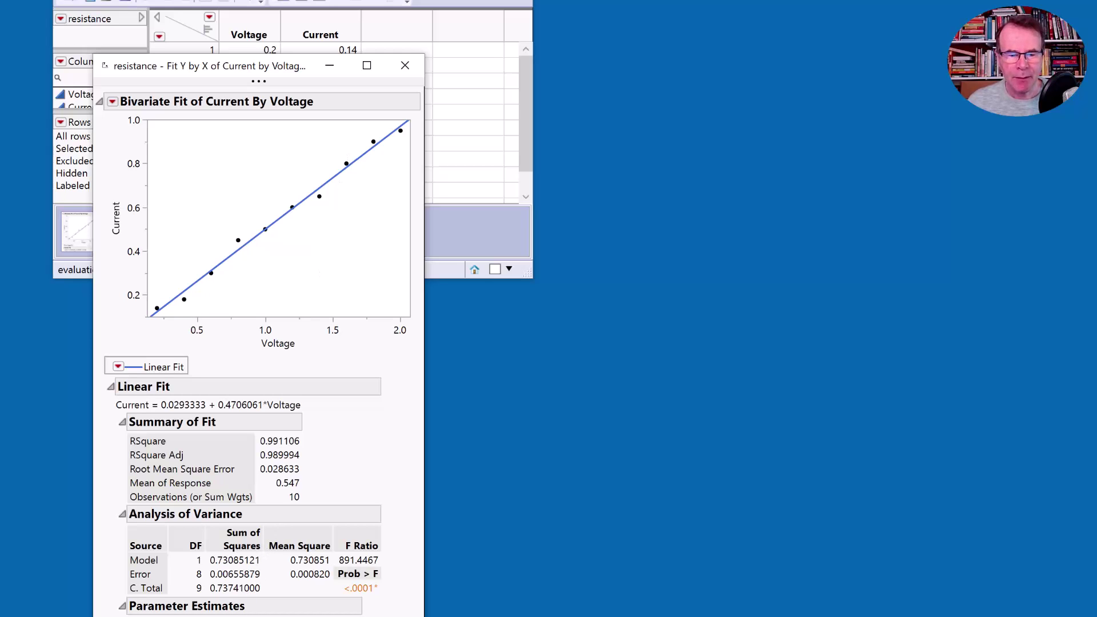
- Turn the Parameter Estimates into data table Untitled 3 and select the Voltage estimate 0.4706060606
{"action": "right_click", "coordinate": [228, 614]}
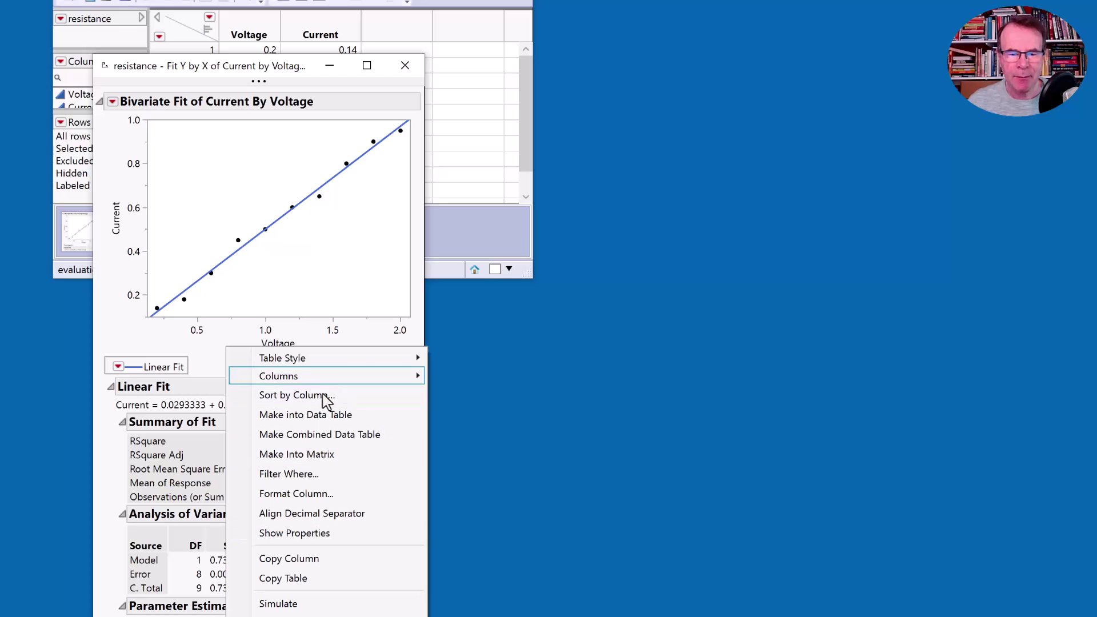
{"action": "left_click", "coordinate": [319, 415]}
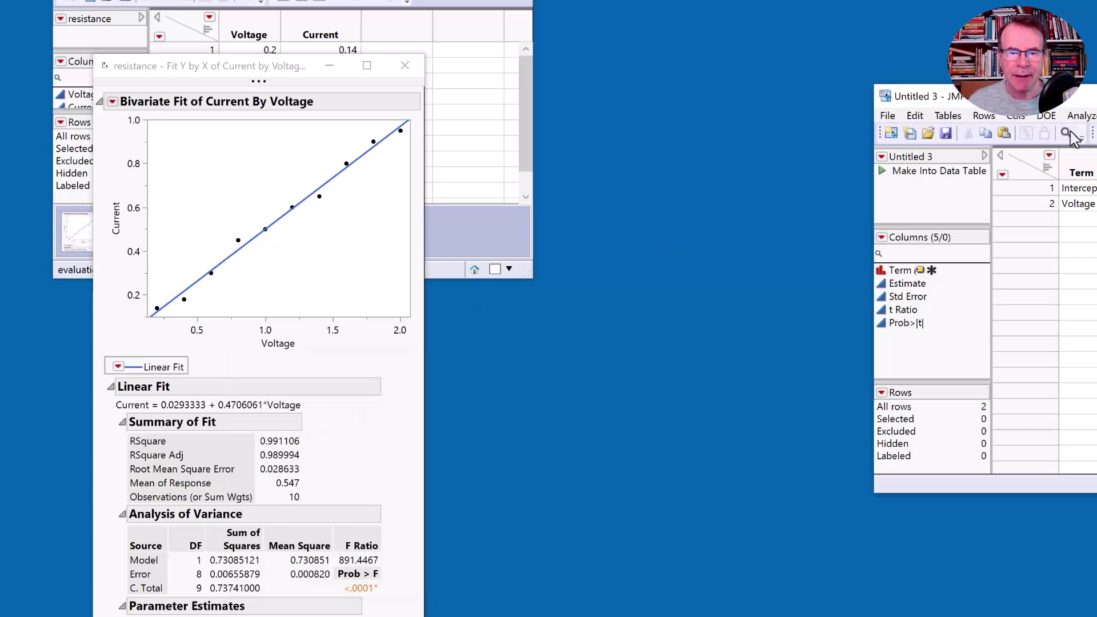
{"action": "left_click_drag", "start_coordinate": [1089, 97], "coordinate": [369, 45]}
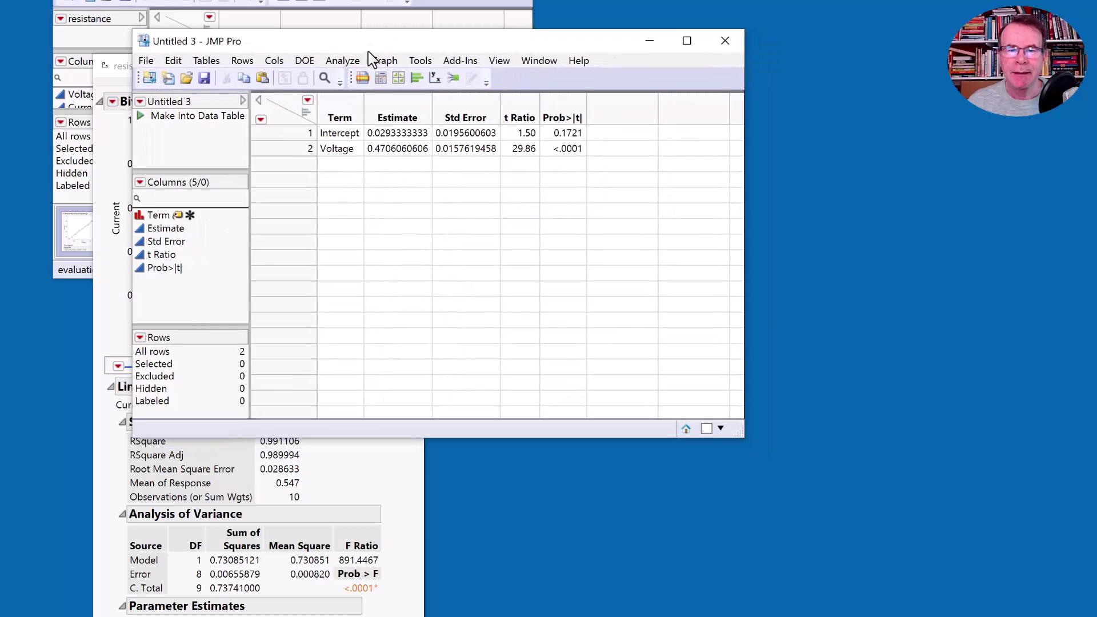
{"action": "left_click", "coordinate": [388, 151]}
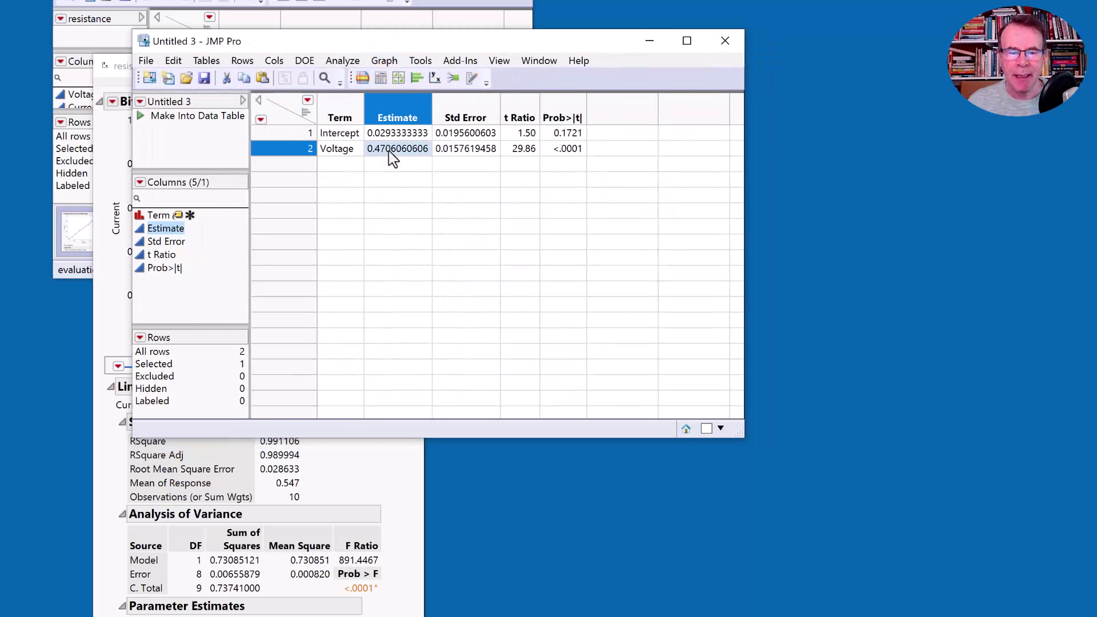
{"action": "left_click_drag", "start_coordinate": [434, 49], "coordinate": [658, 146]}
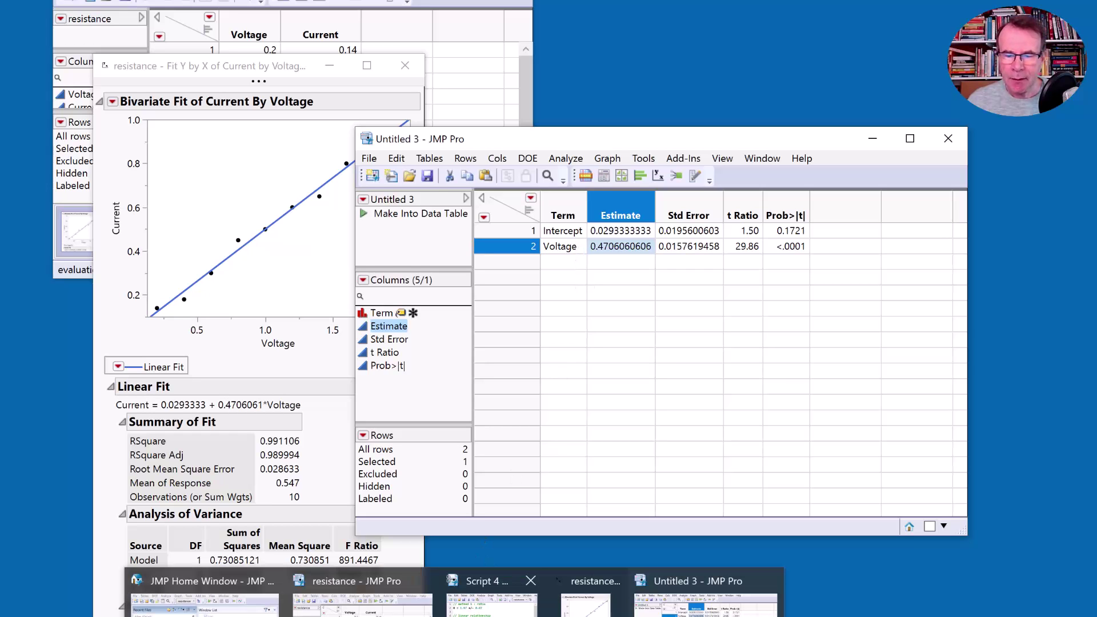
- Add the comment '// inverted linear relationship' to the script
{"action": "left_click", "coordinate": [492, 594]}
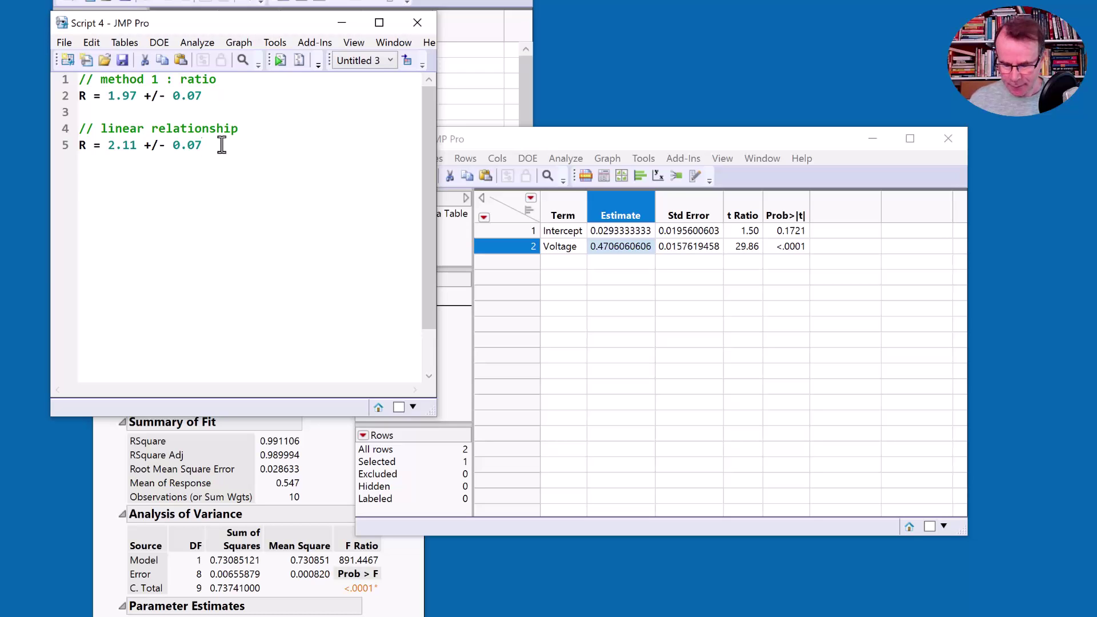
{"action": "key", "text": "Return"}
{"action": "key", "text": "Return"}
{"action": "type", "text": "// "}
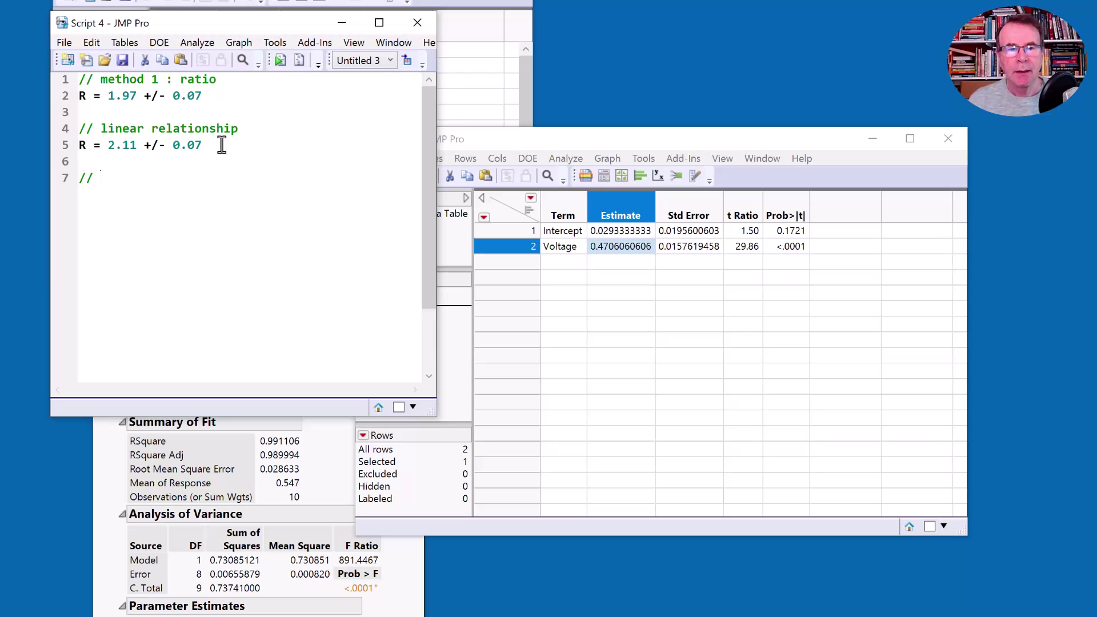
{"action": "type", "text": "inverted liner"}
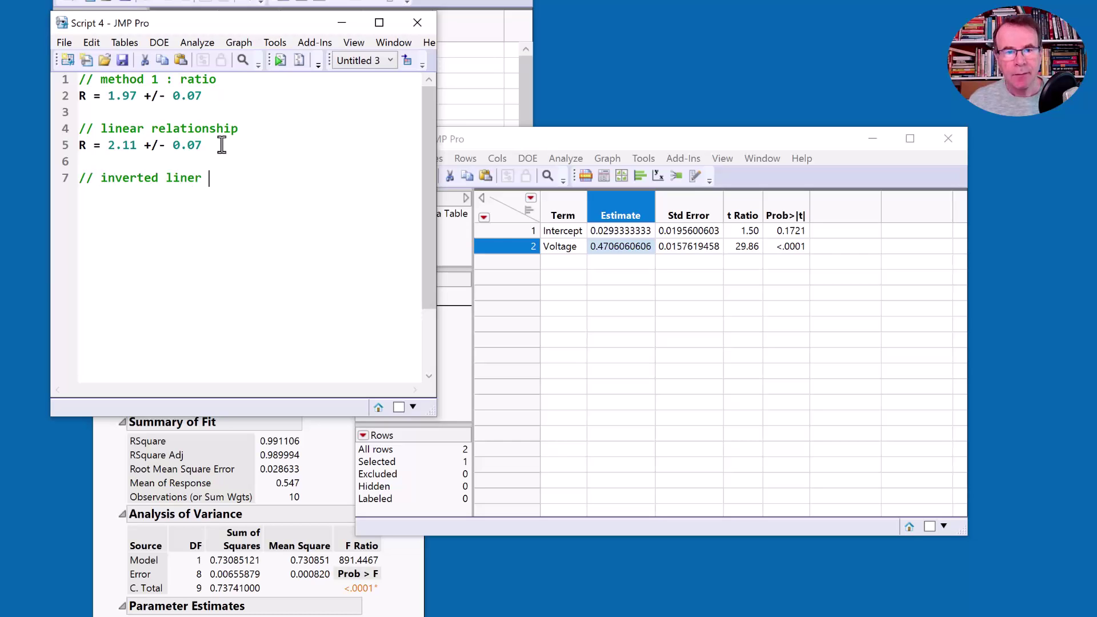
{"action": "key", "text": "BackSpace"}
{"action": "key", "text": "BackSpace"}
{"action": "type", "text": "ar relation"}
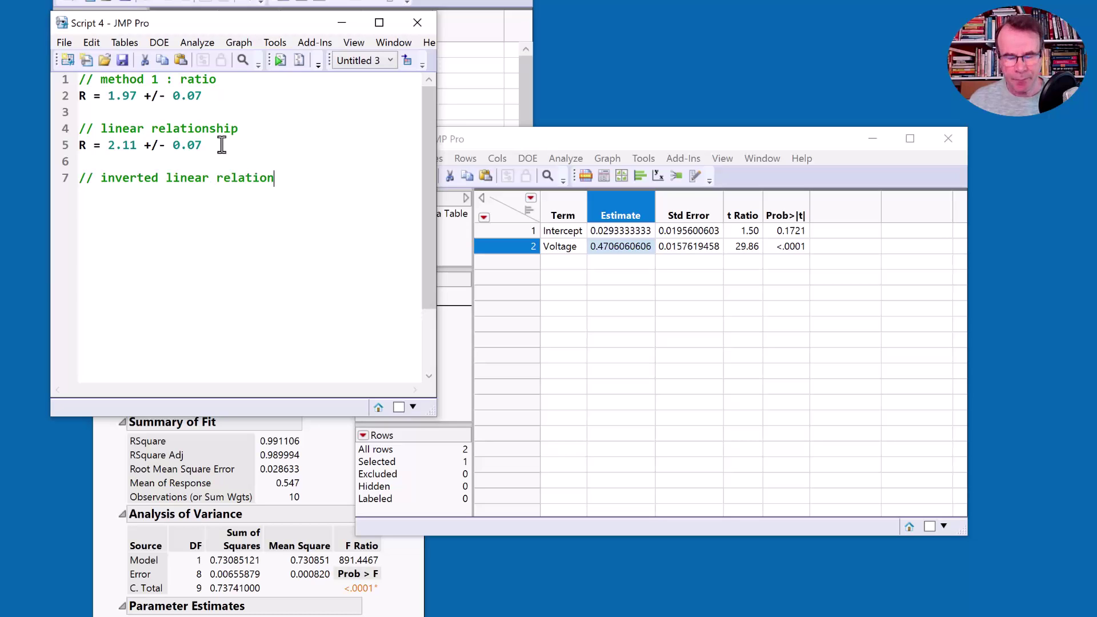
{"action": "type", "text": "ship"}
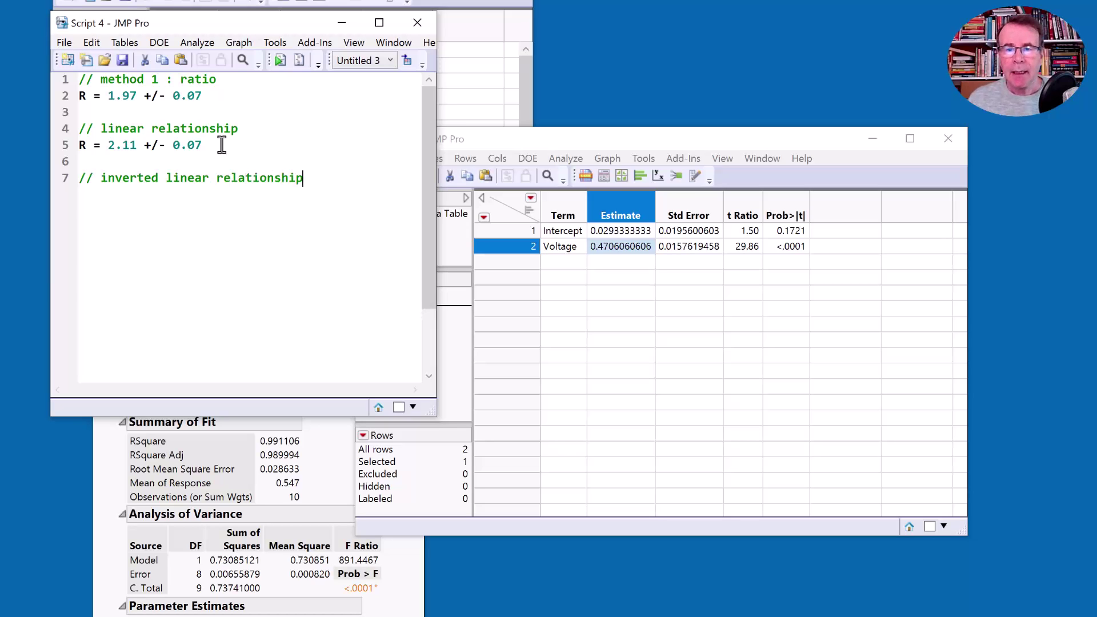
{"action": "key", "text": "Return"}
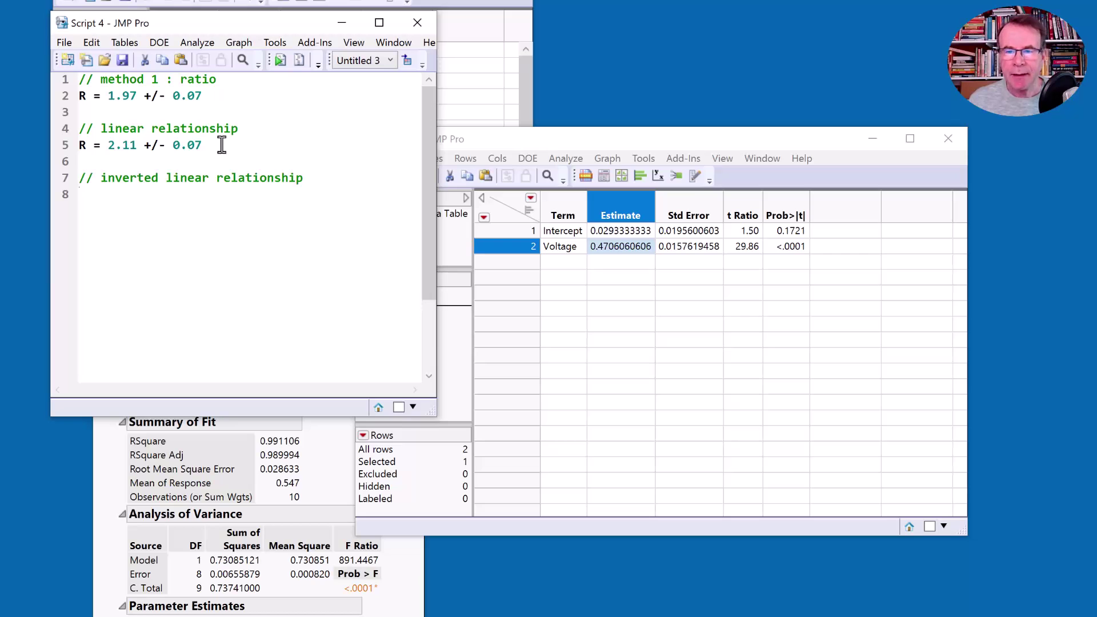
- Show the embedded log and evaluate 1/0.4706060606 on line 8
{"action": "type", "text": "1/"}
{"action": "type", "text": "0.4706060606"}
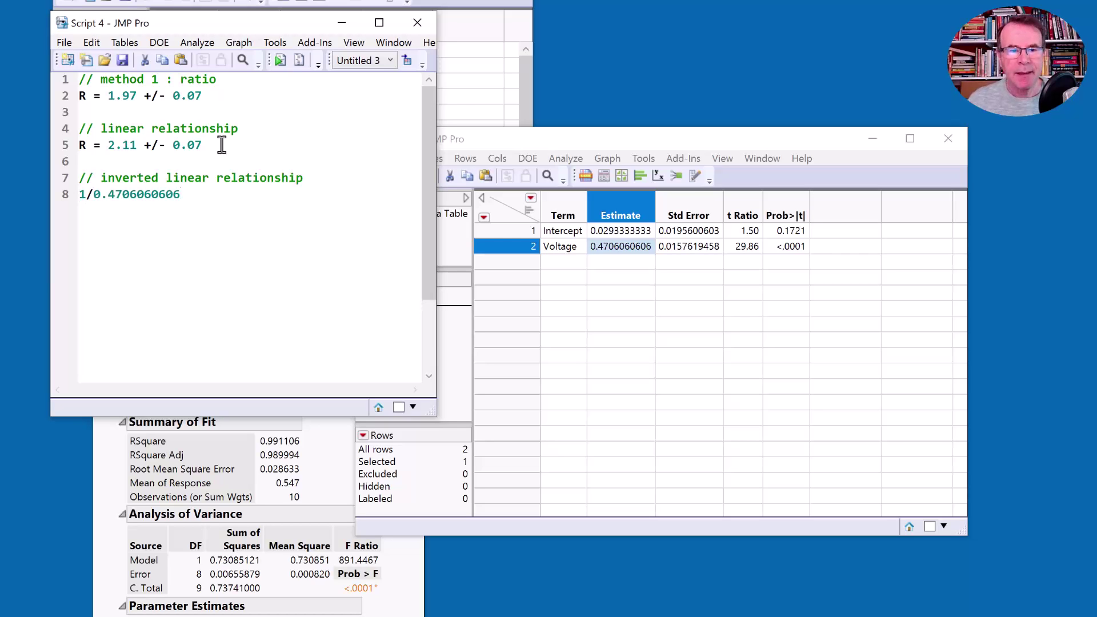
{"action": "right_click", "coordinate": [205, 241]}
{"action": "left_click", "coordinate": [300, 401]}
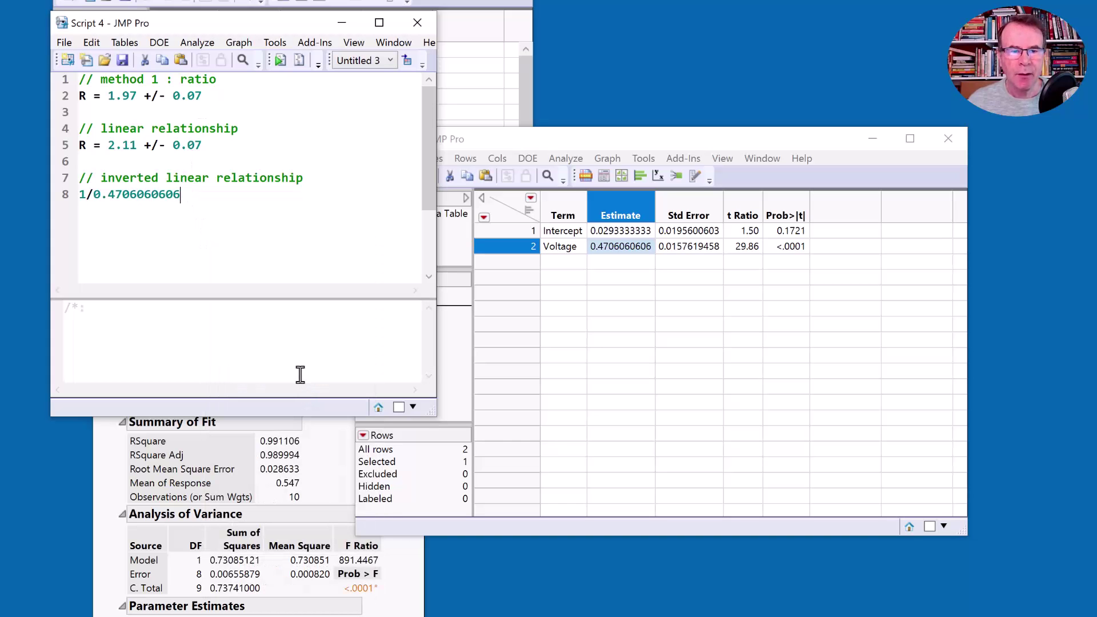
{"action": "left_click_drag", "start_coordinate": [181, 194], "coordinate": [66, 196]}
{"action": "key", "text": "ctrl+c"}
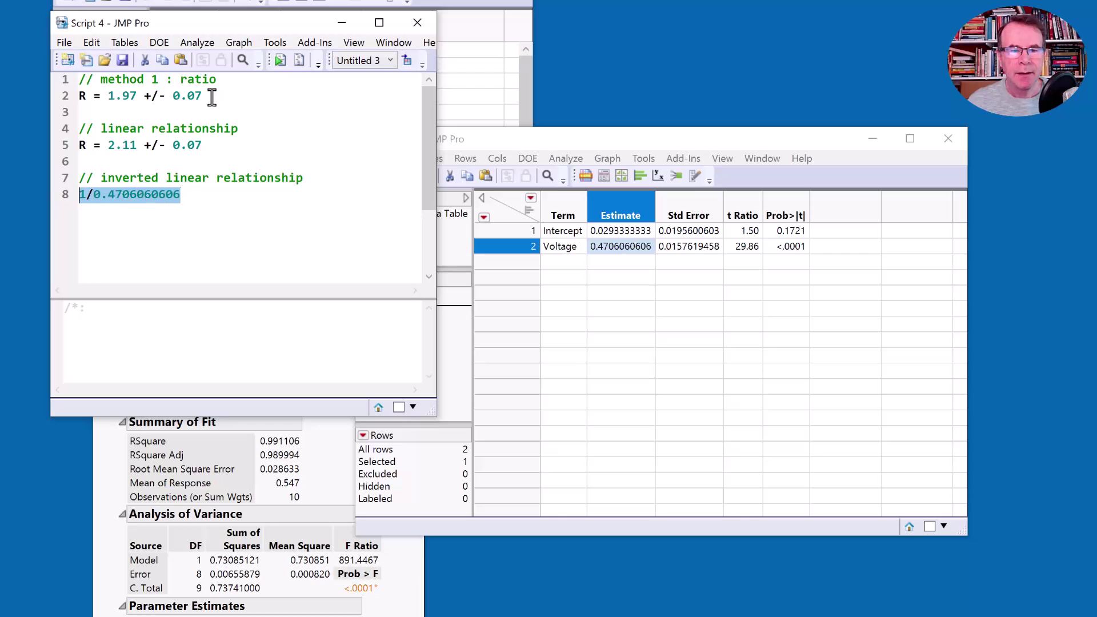
{"action": "left_click", "coordinate": [280, 60]}
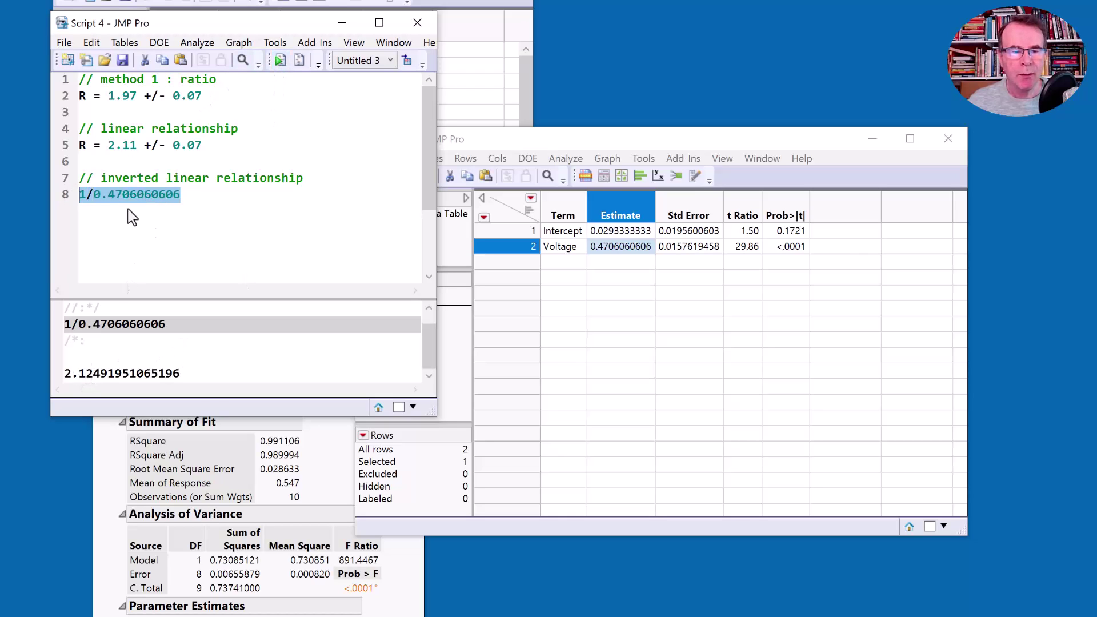
- Write 'R = 2.12 +/-' on line 8 above the expression and bring Untitled 3 forward
{"action": "left_click", "coordinate": [336, 181]}
{"action": "key", "text": "Return"}
{"action": "key", "text": "Return"}
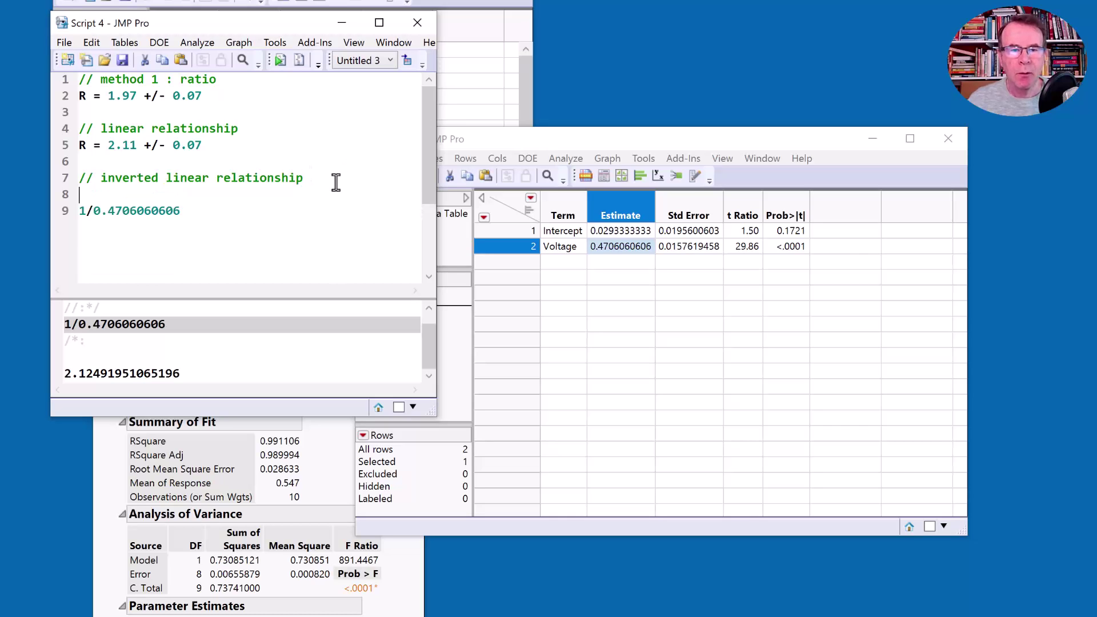
{"action": "key", "text": "Up"}
{"action": "type", "text": "R "}
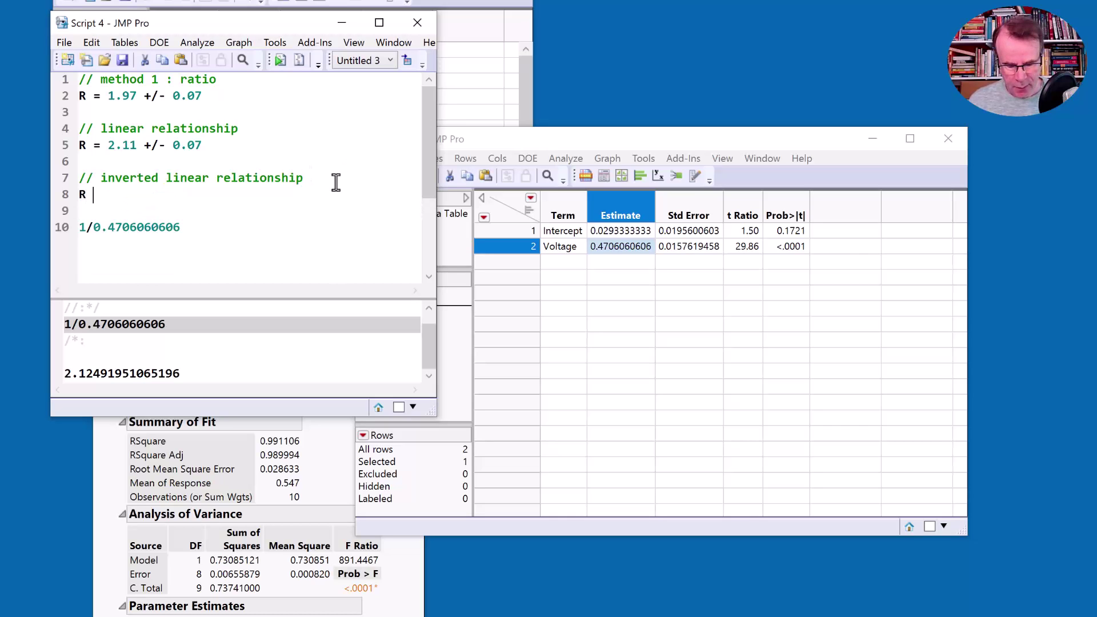
{"action": "type", "text": "= 2"}
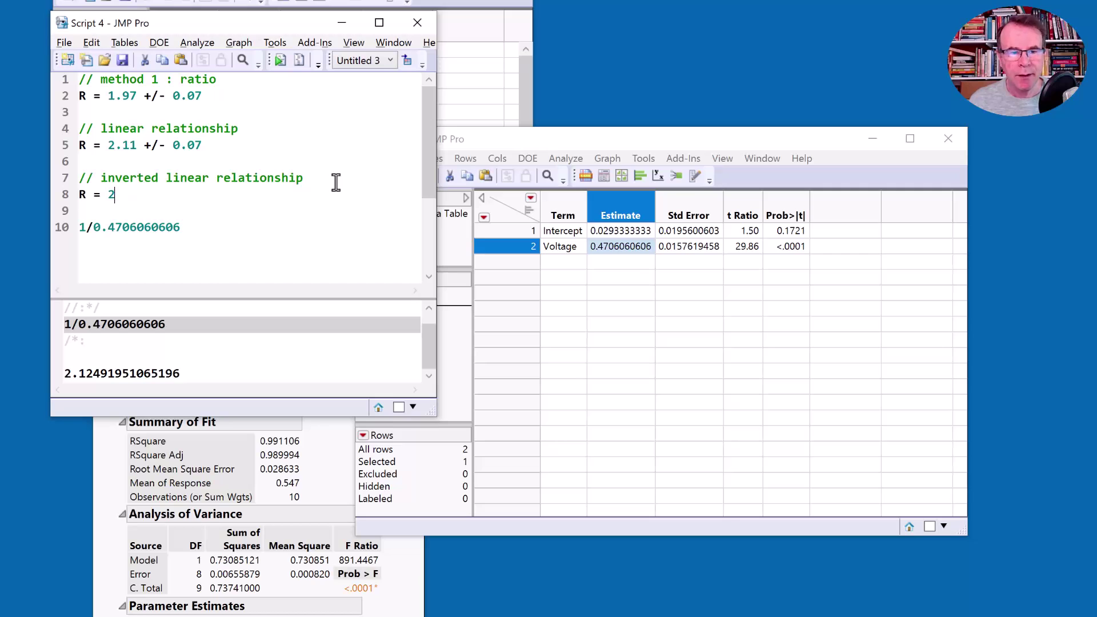
{"action": "type", "text": "1"}
{"action": "key", "text": "BackSpace"}
{"action": "key", "text": "BackSpace"}
{"action": "type", "text": ".12 "}
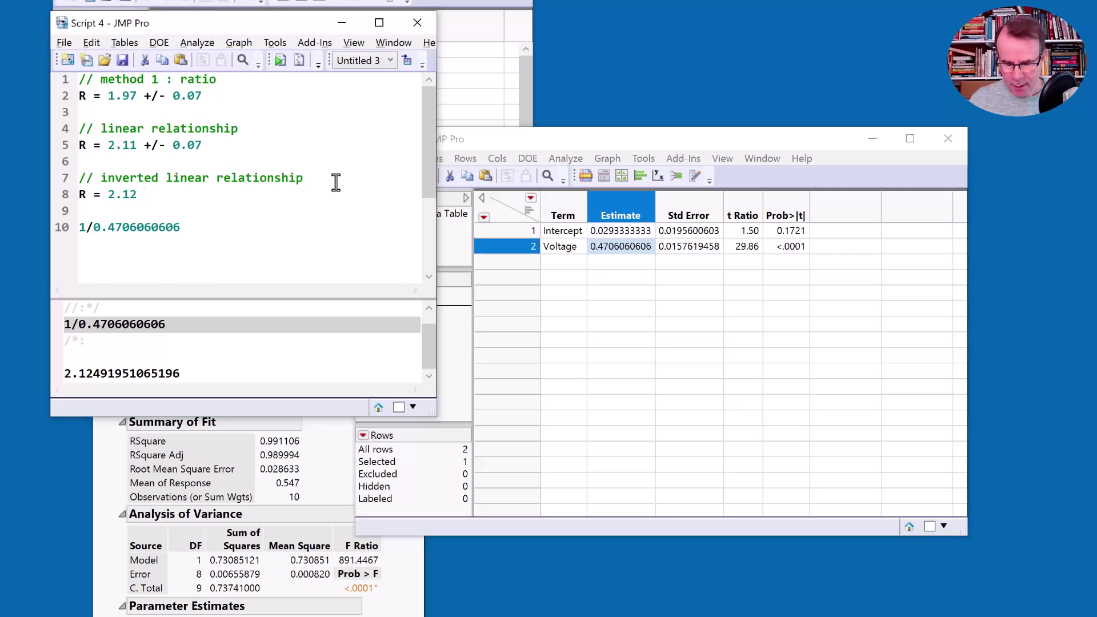
{"action": "type", "text": "+/-"}
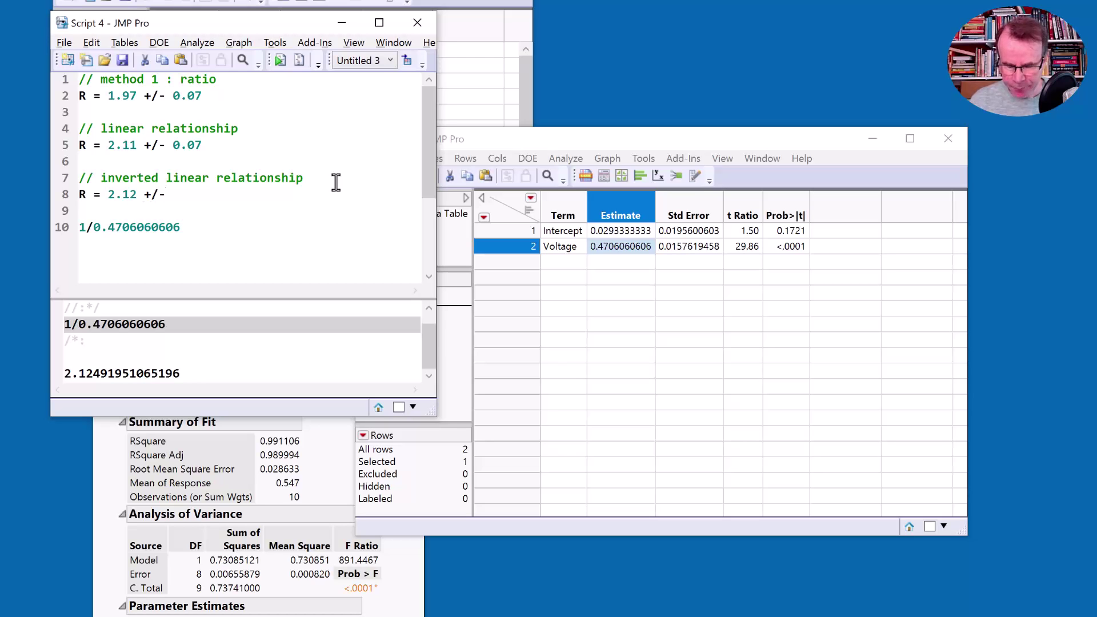
{"action": "left_click", "coordinate": [512, 220]}
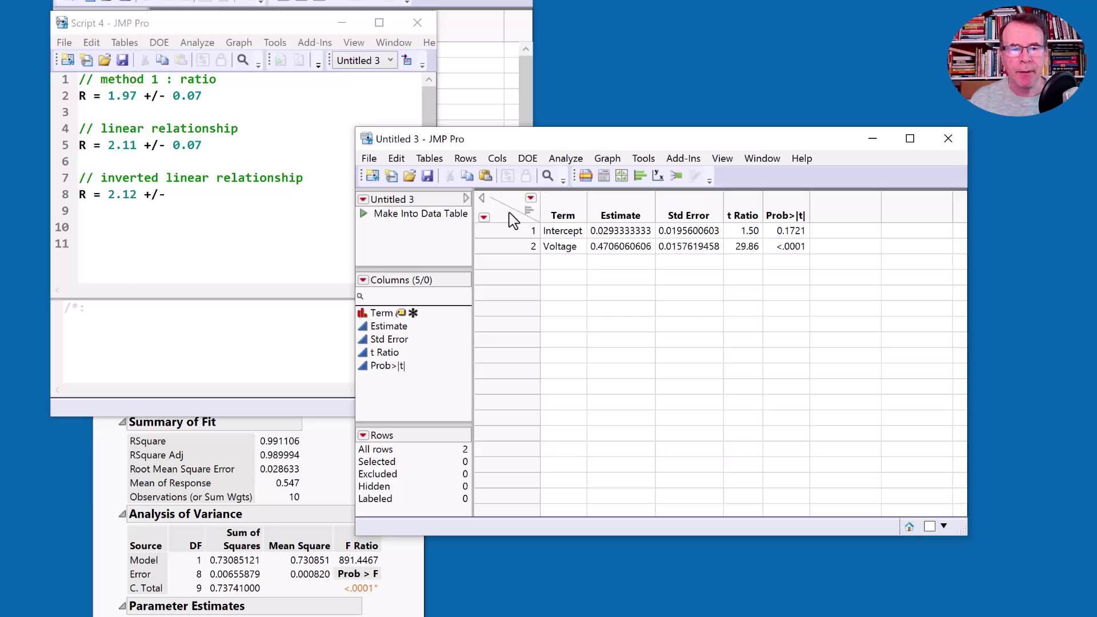
- Build and evaluate (1/0.4706060606)^2 * 0.0157619458 on line 10 for the uncertainty
{"action": "left_click", "coordinate": [706, 246]}
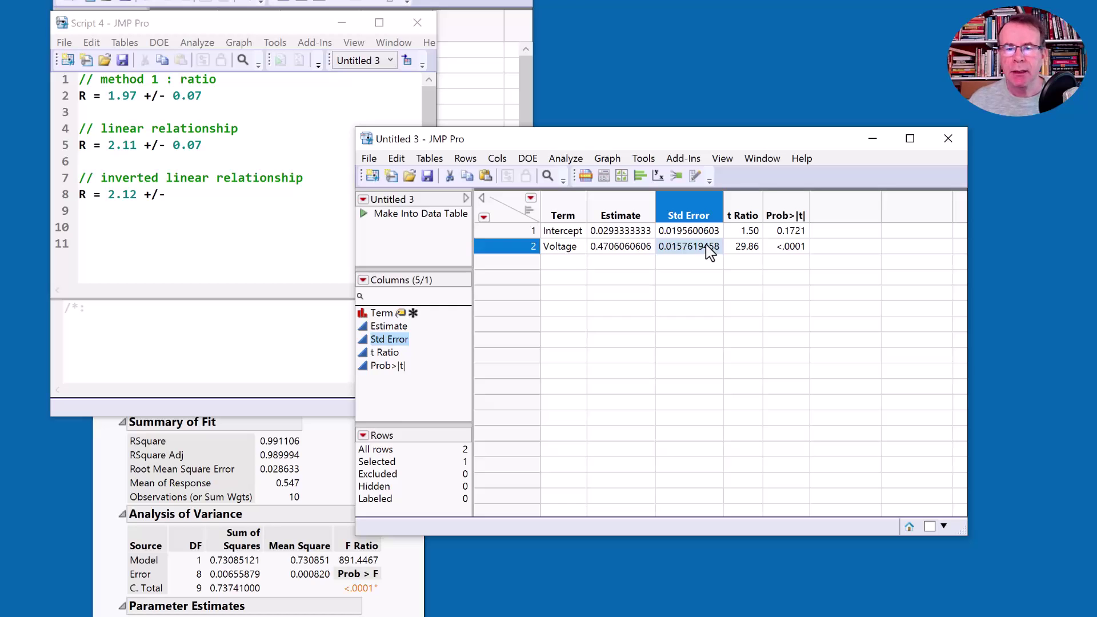
{"action": "left_click", "coordinate": [616, 252]}
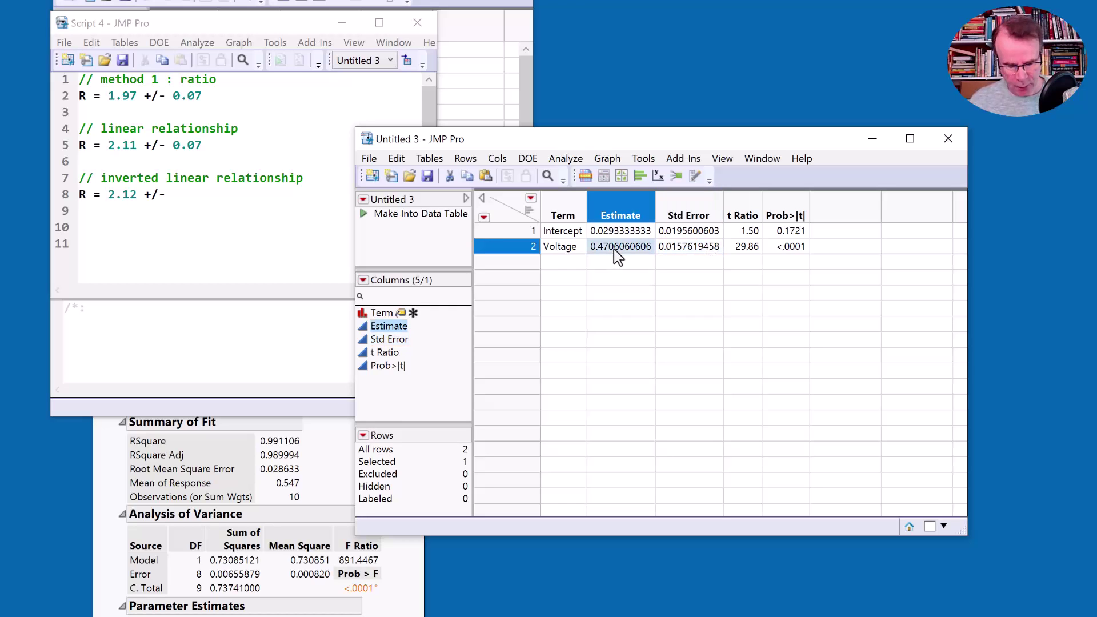
{"action": "left_click", "coordinate": [209, 226]}
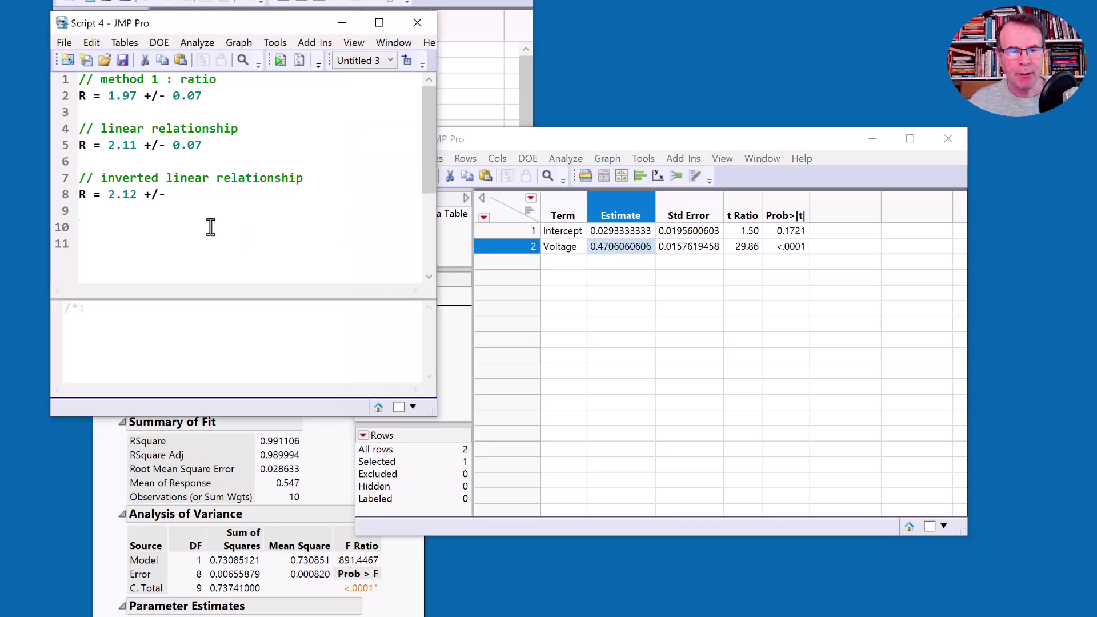
{"action": "type", "text": "(1/"}
{"action": "key", "text": "ctrl+v"}
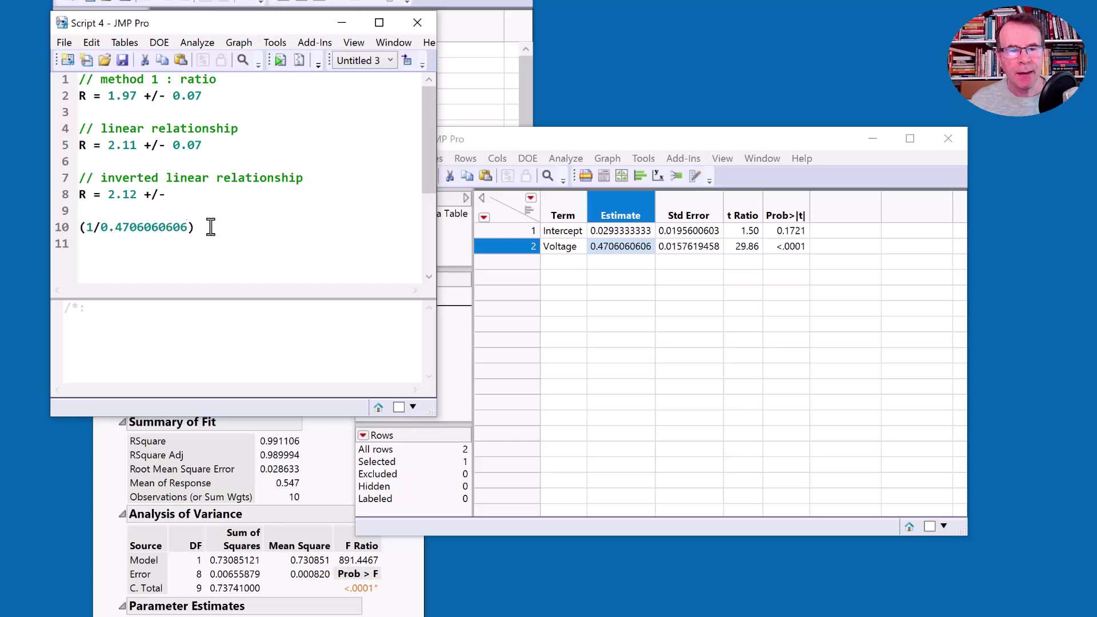
{"action": "key", "text": "Right"}
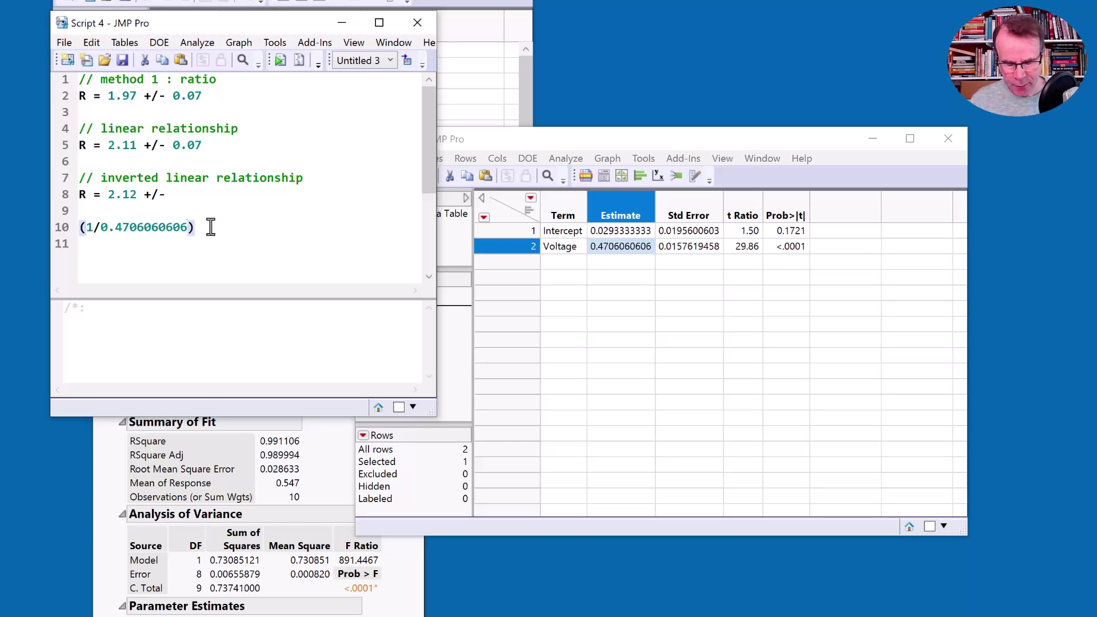
{"action": "type", "text": "^2"}
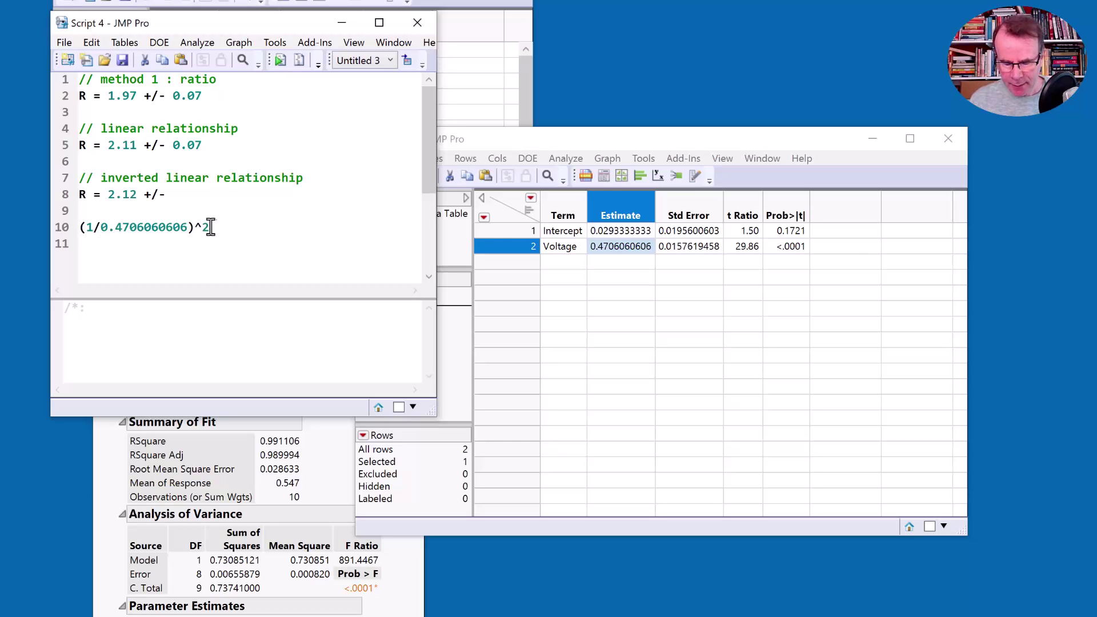
{"action": "type", "text": " *"}
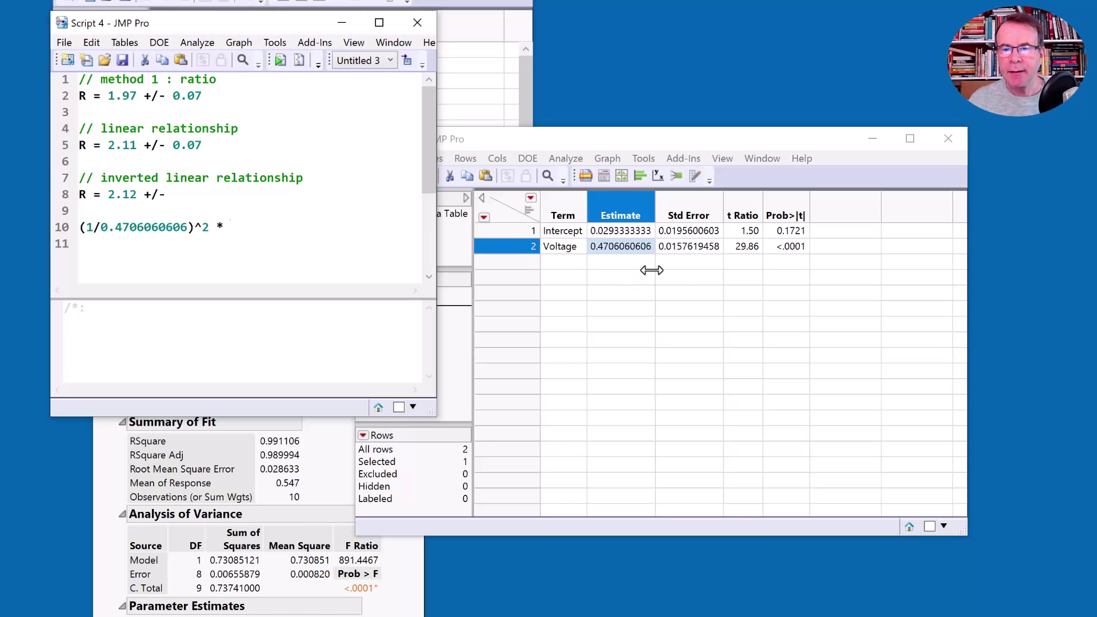
{"action": "left_click", "coordinate": [692, 248]}
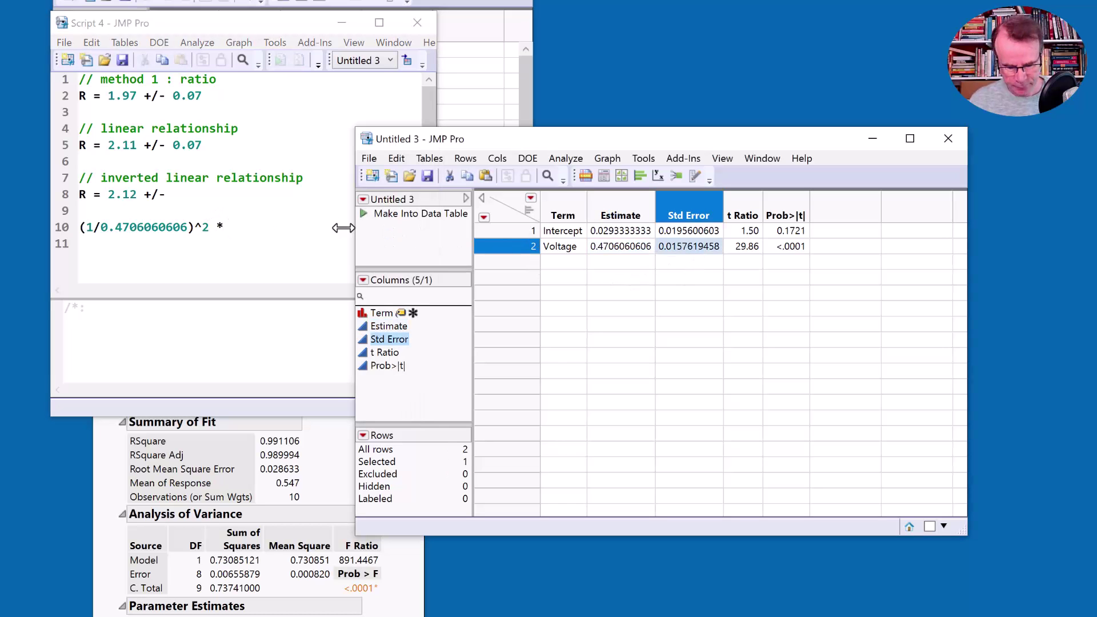
{"action": "left_click", "coordinate": [267, 228]}
{"action": "type", "text": "0.0157619458"}
{"action": "left_click_drag", "start_coordinate": [326, 227], "coordinate": [65, 231]}
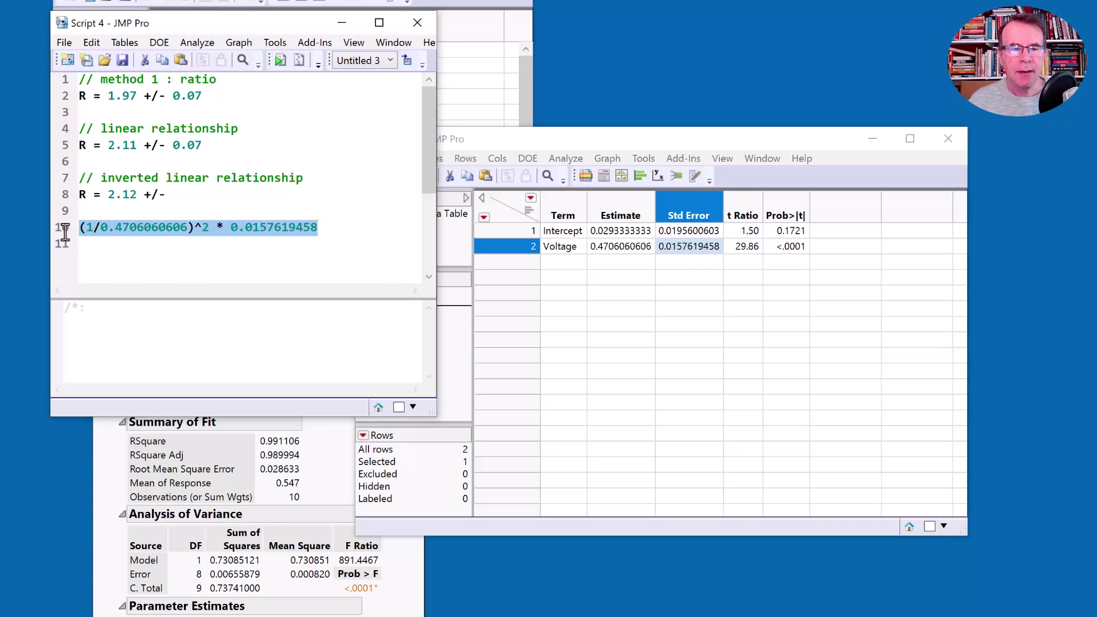
{"action": "left_click", "coordinate": [280, 61]}
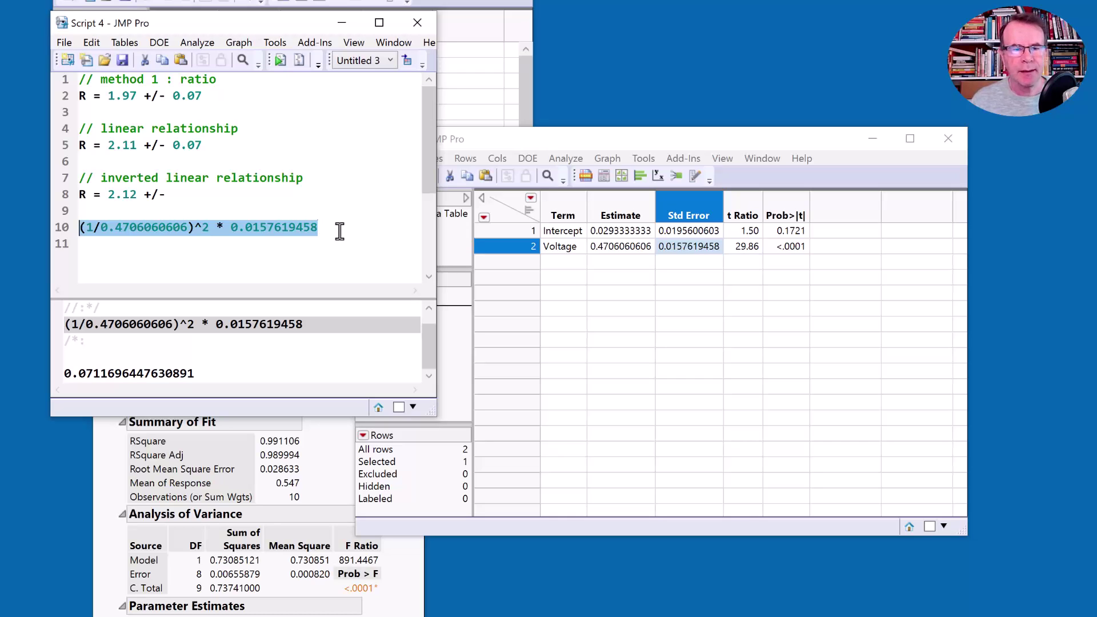
- Complete line 8 as 'R = 2.12 +/- 0.07', clear the log, and select line 10
{"action": "left_click", "coordinate": [223, 195]}
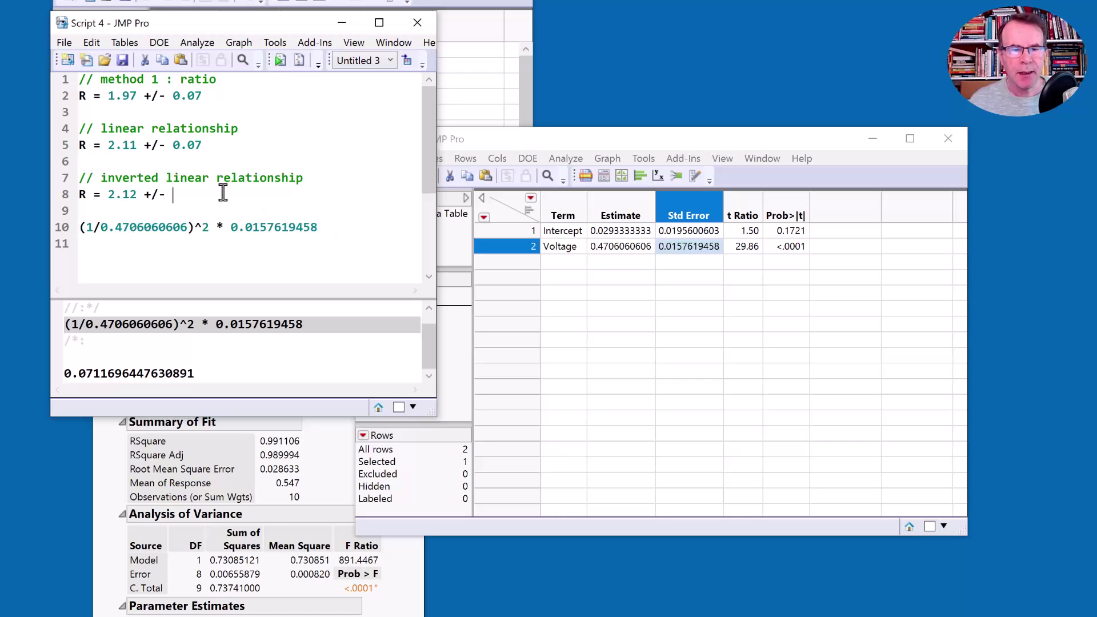
{"action": "type", "text": "0.07"}
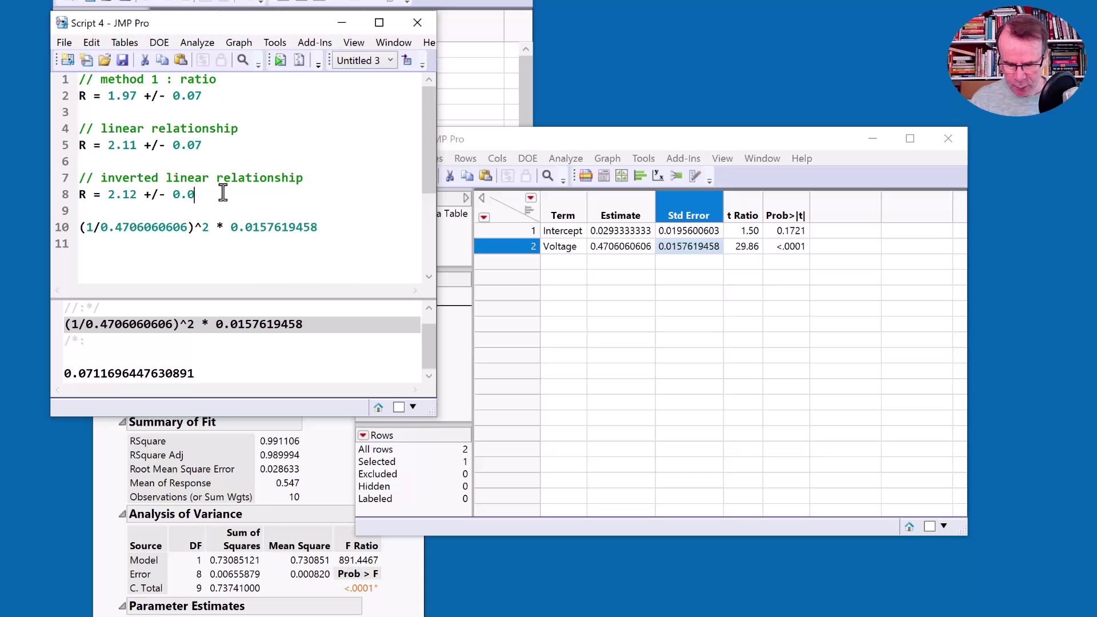
{"action": "left_click", "coordinate": [223, 368]}
{"action": "right_click", "coordinate": [224, 362]}
{"action": "left_click", "coordinate": [278, 432]}
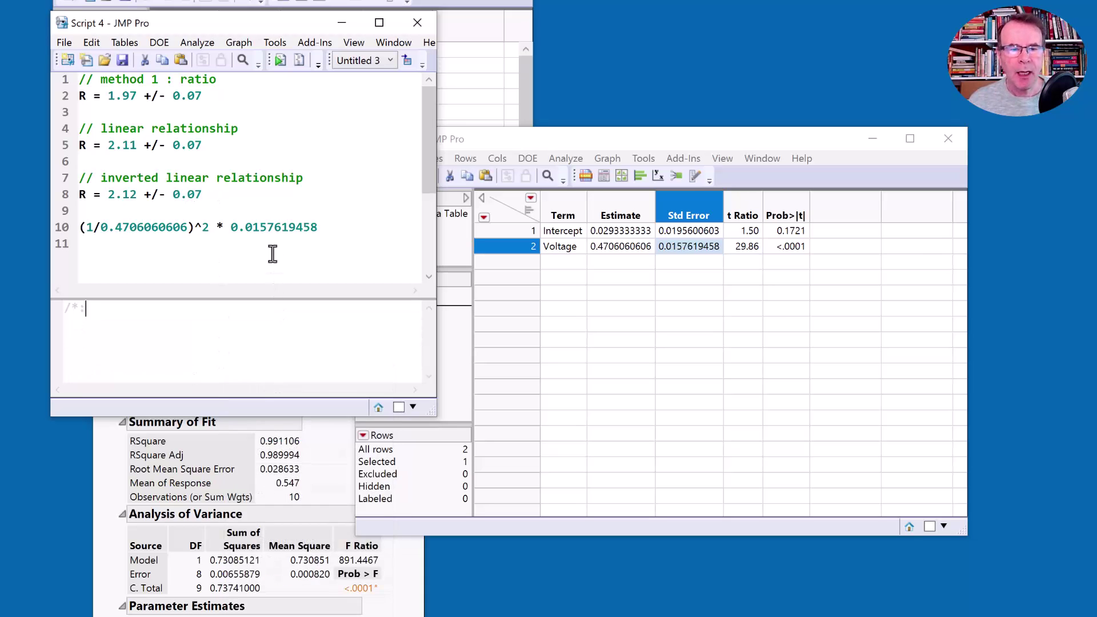
{"action": "left_click", "coordinate": [259, 212]}
{"action": "key", "text": "Down"}
{"action": "key", "text": "shift+Down"}
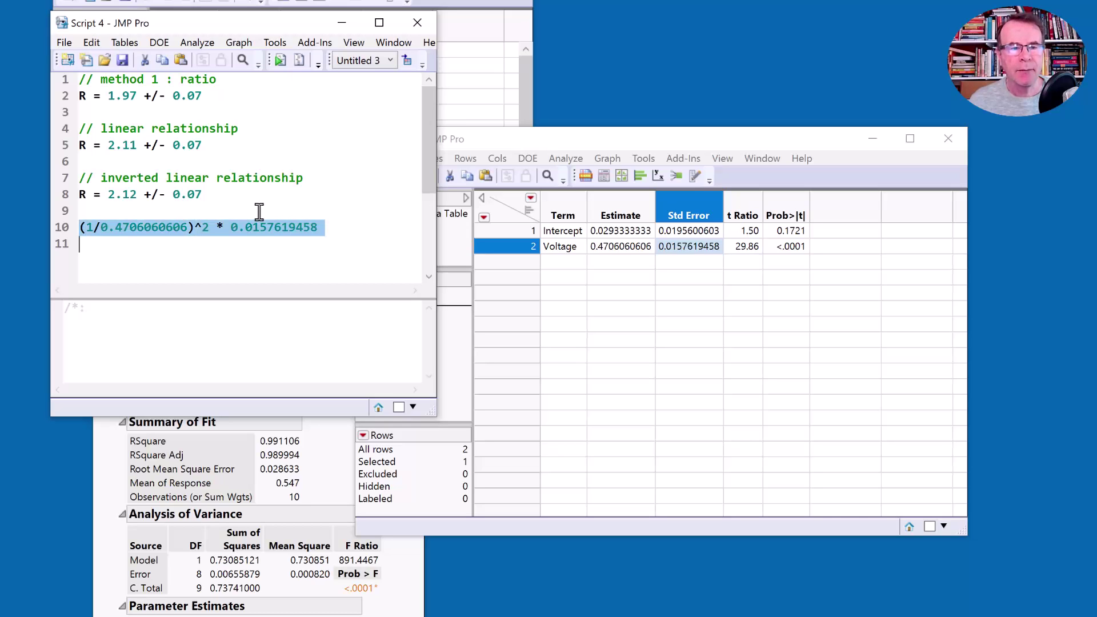
- Delete the scratch uncertainty expression on line 10
{"action": "key", "text": "Delete"}
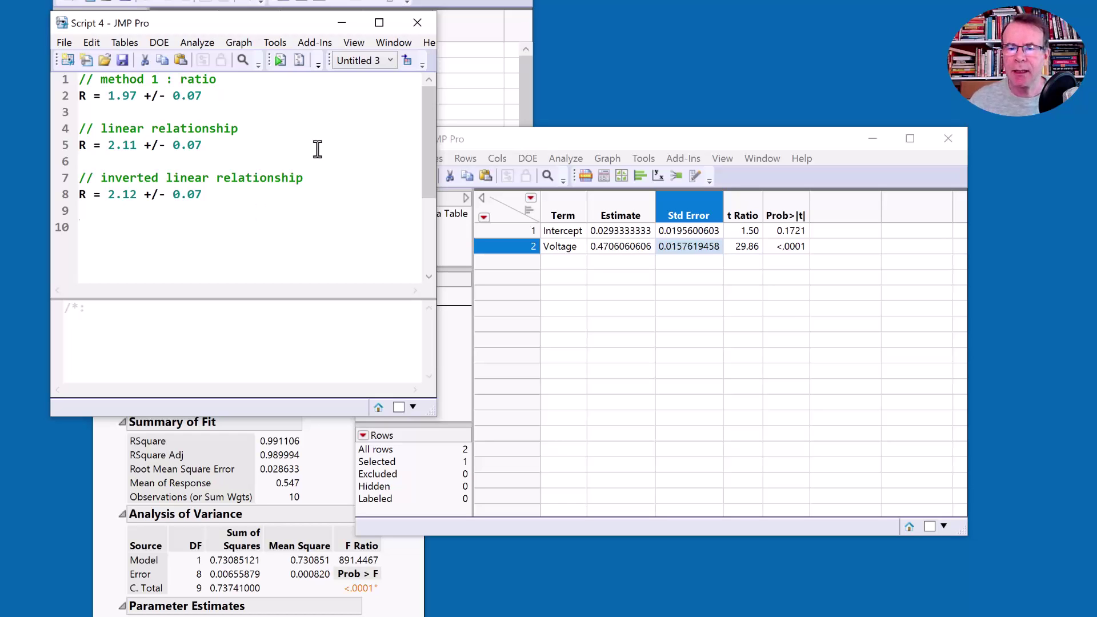
- Close the Untitled 3 table without saving and close the old bivariate fit report
{"action": "left_click", "coordinate": [961, 137]}
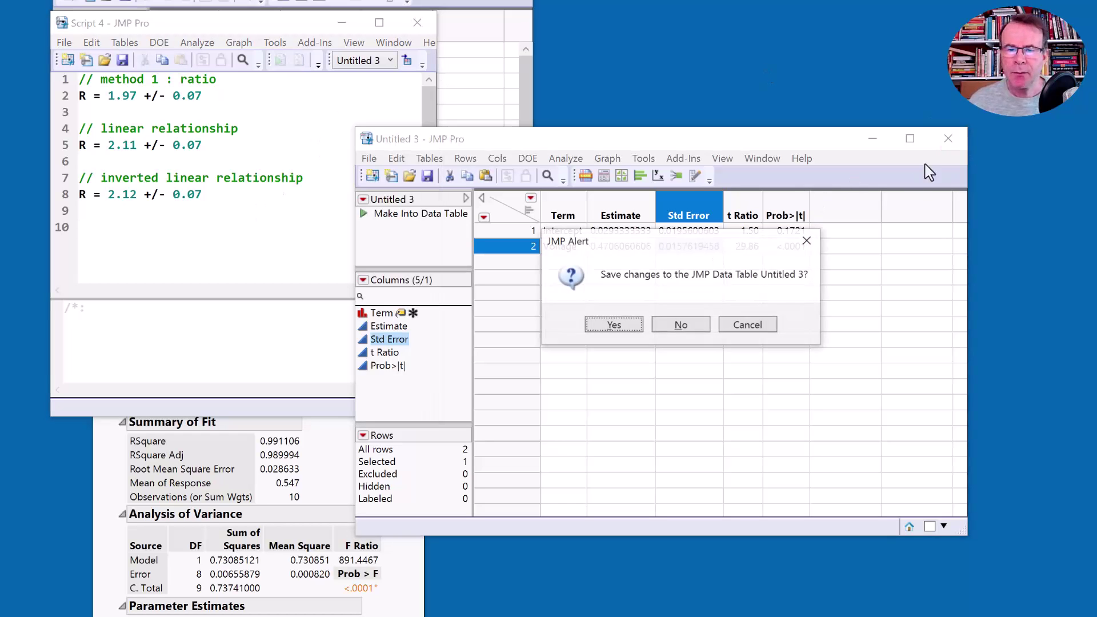
{"action": "left_click", "coordinate": [689, 321]}
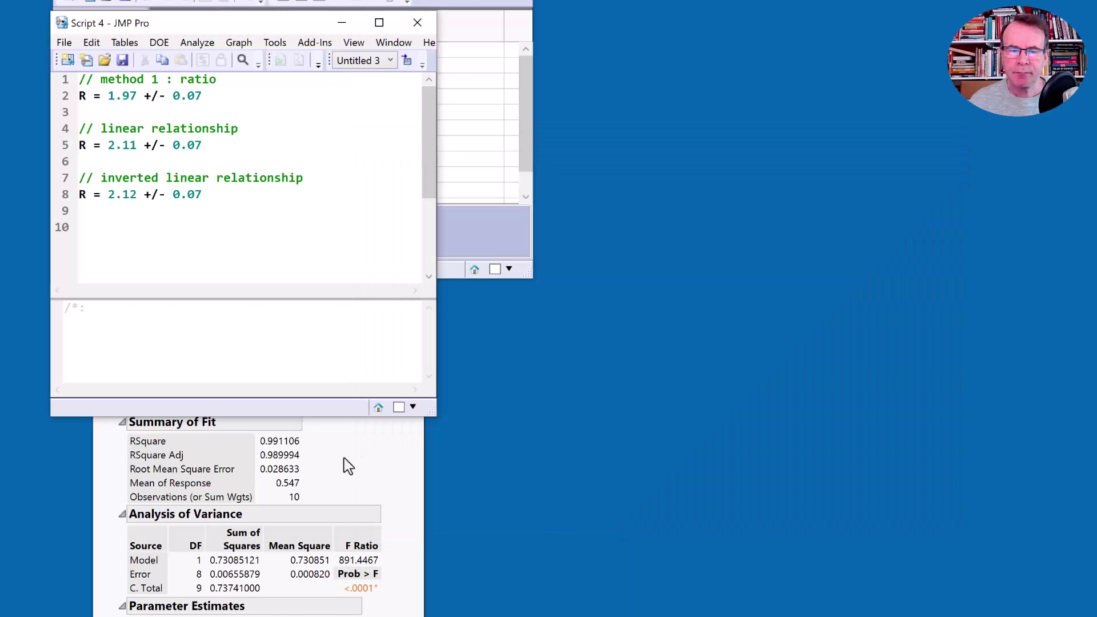
{"action": "left_click", "coordinate": [345, 465]}
{"action": "left_click", "coordinate": [405, 65]}
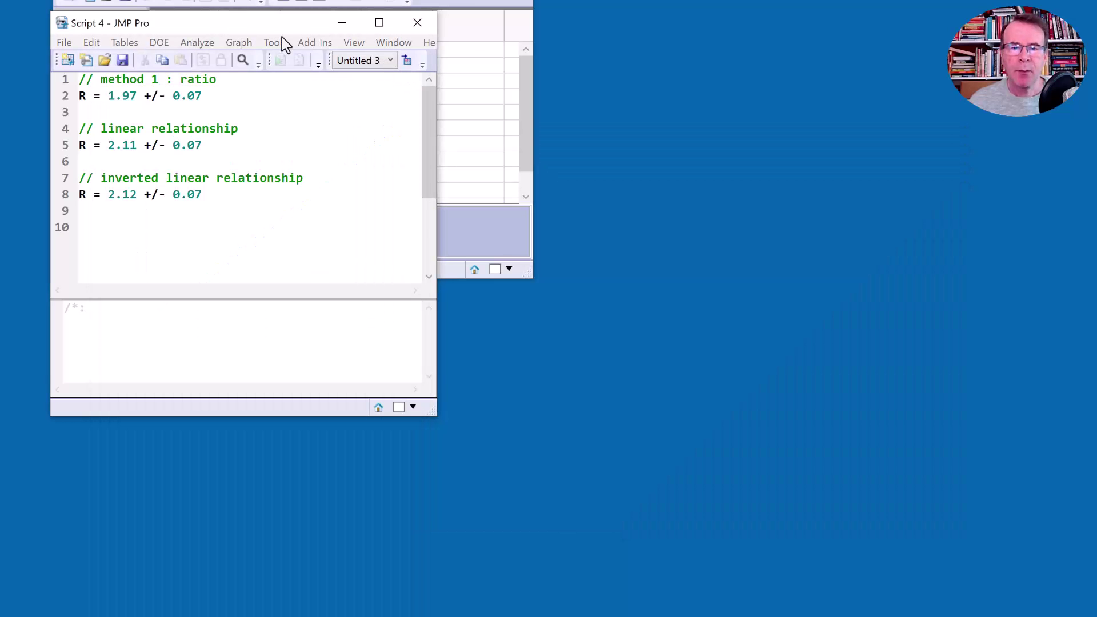
- Run Fit Y by X with Voltage as the response and Current as the factor
{"action": "left_click", "coordinate": [209, 42]}
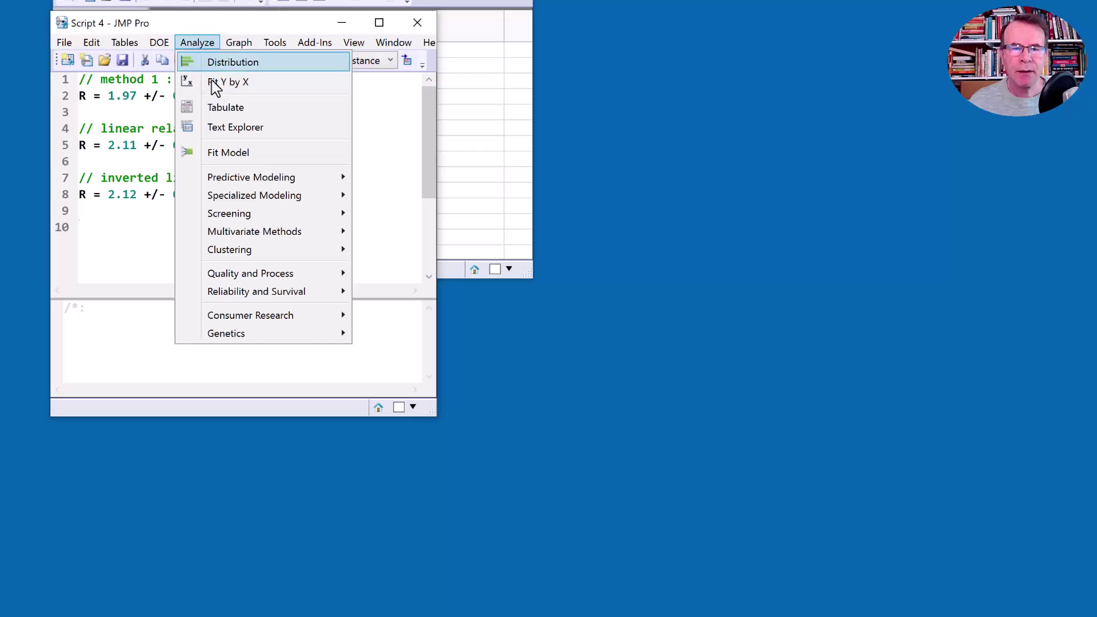
{"action": "left_click", "coordinate": [217, 83]}
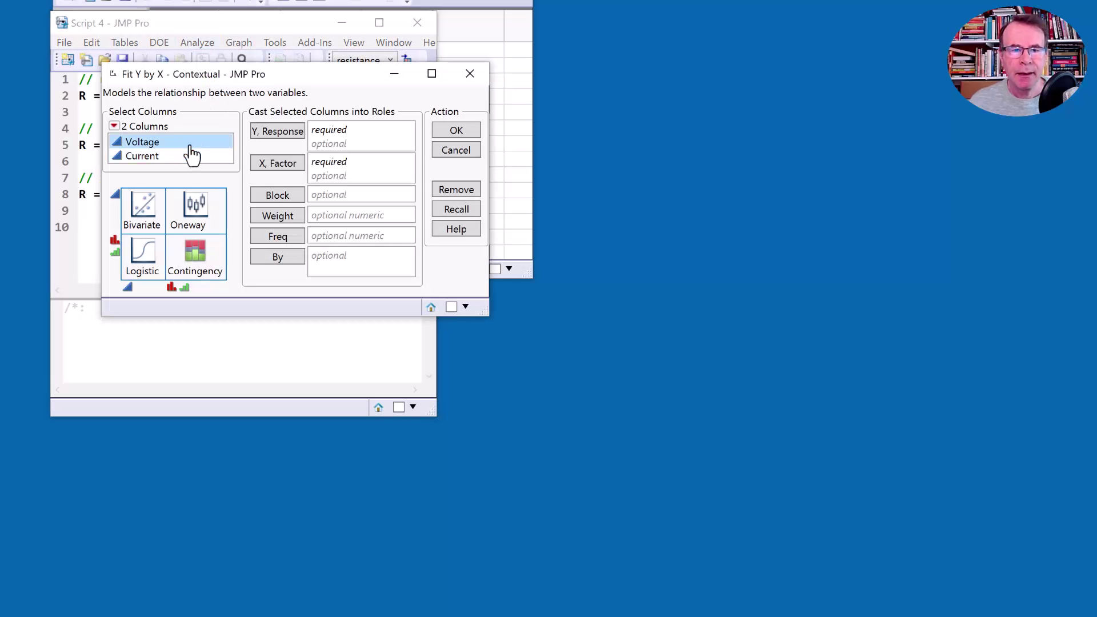
{"action": "left_click", "coordinate": [193, 146]}
{"action": "left_click", "coordinate": [278, 132]}
{"action": "left_click", "coordinate": [178, 156]}
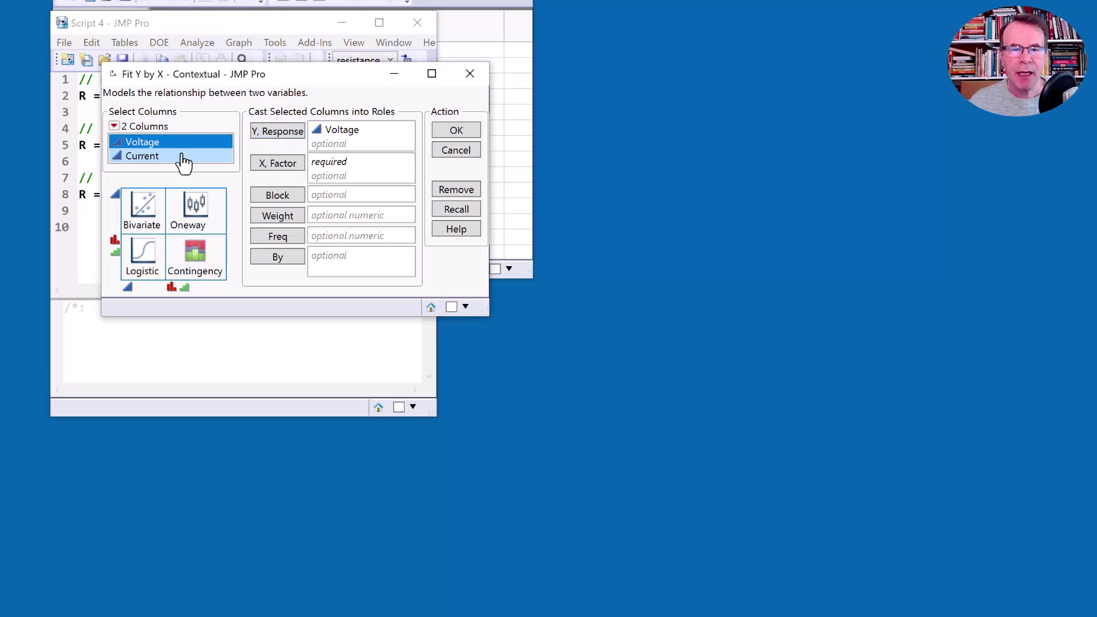
{"action": "left_click", "coordinate": [278, 164]}
{"action": "left_click", "coordinate": [457, 130]}
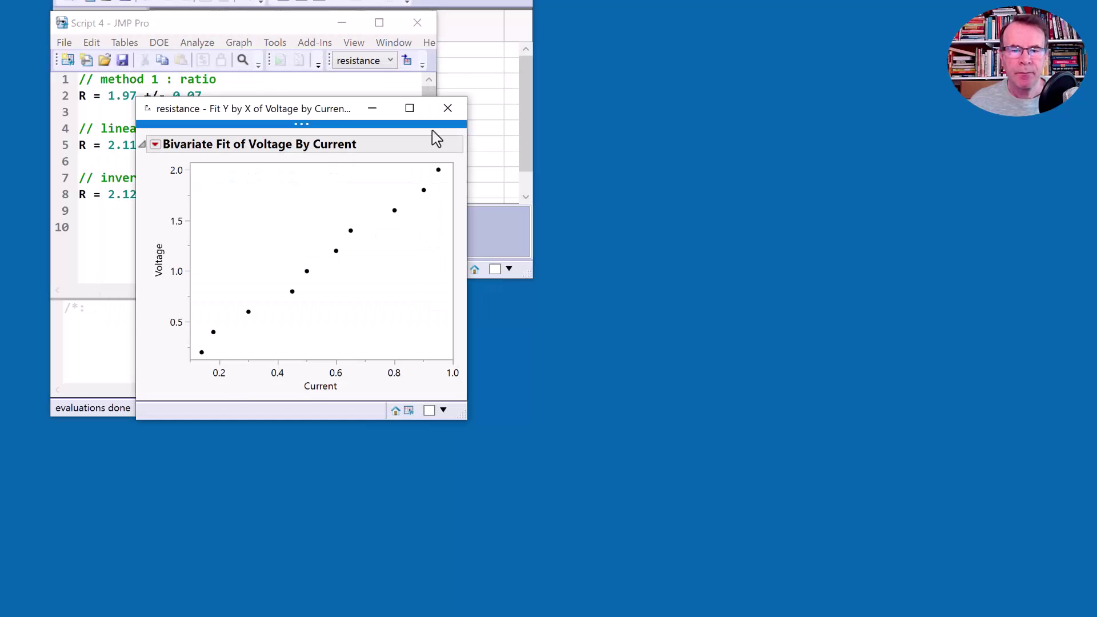
- Add a linear fit and select its 0.051993 intercept in the equation
{"action": "left_click", "coordinate": [155, 144]}
{"action": "left_click", "coordinate": [194, 246]}
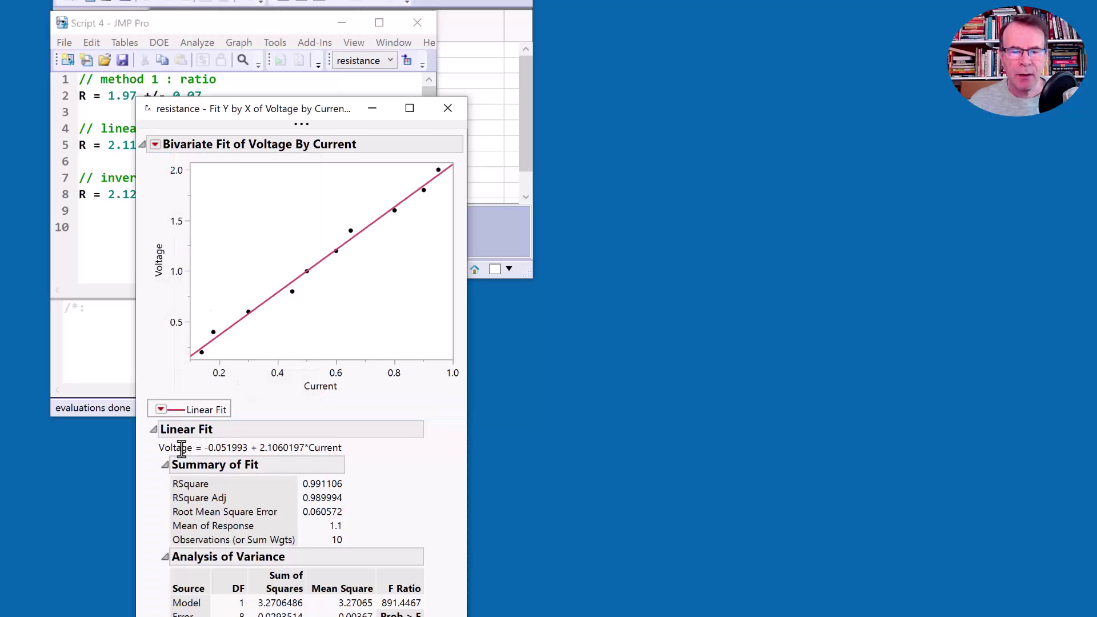
{"action": "left_click", "coordinate": [234, 446]}
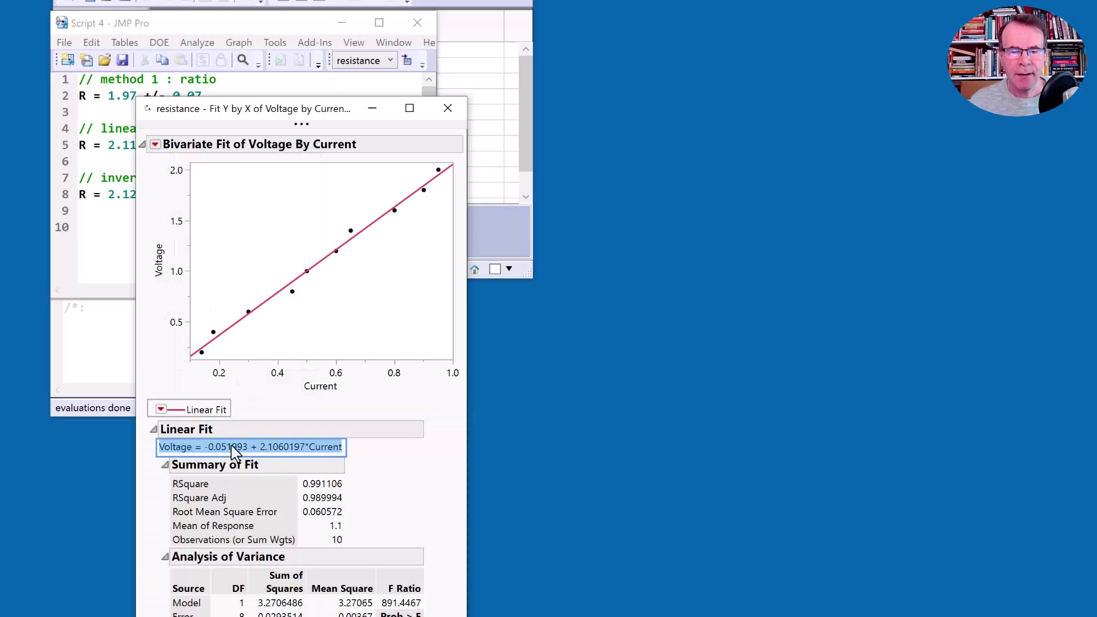
{"action": "left_click", "coordinate": [233, 447]}
{"action": "left_click_drag", "start_coordinate": [247, 447], "coordinate": [210, 447]}
{"action": "left_click", "coordinate": [379, 458]}
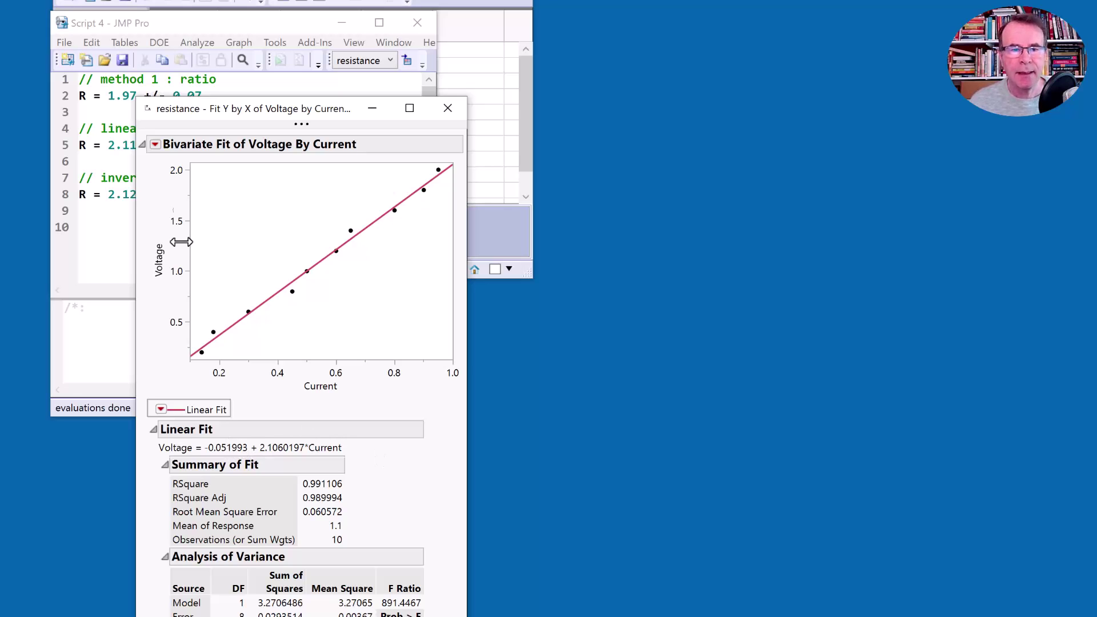
- Replace the linear fit with a Fit Special line constrained to a zero intercept
{"action": "left_click", "coordinate": [160, 410]}
{"action": "left_click", "coordinate": [185, 397]}
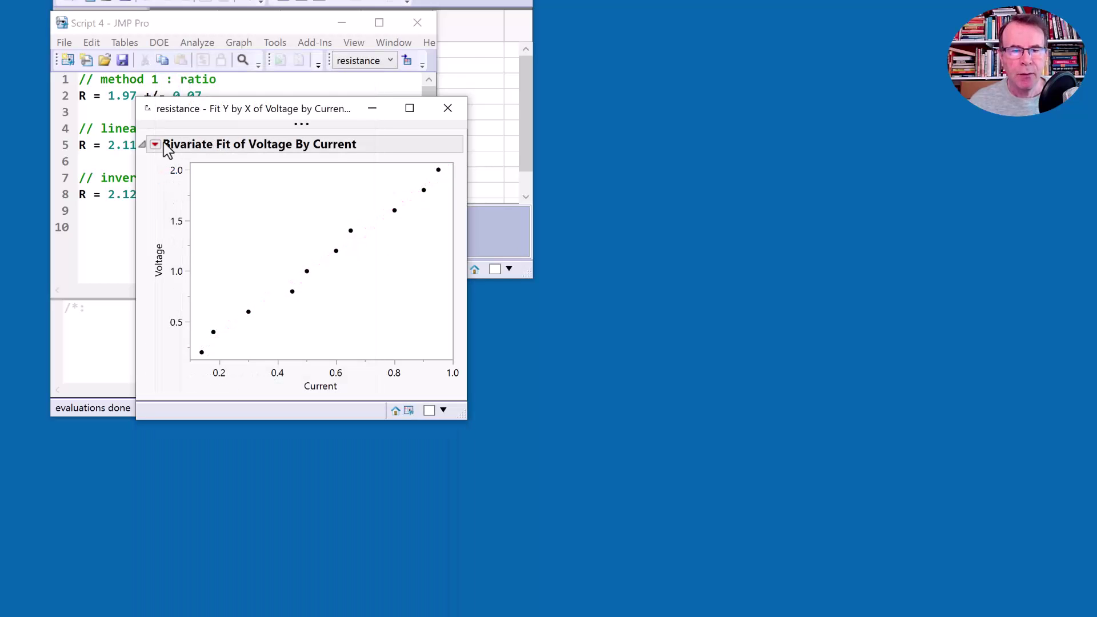
{"action": "left_click", "coordinate": [154, 147]}
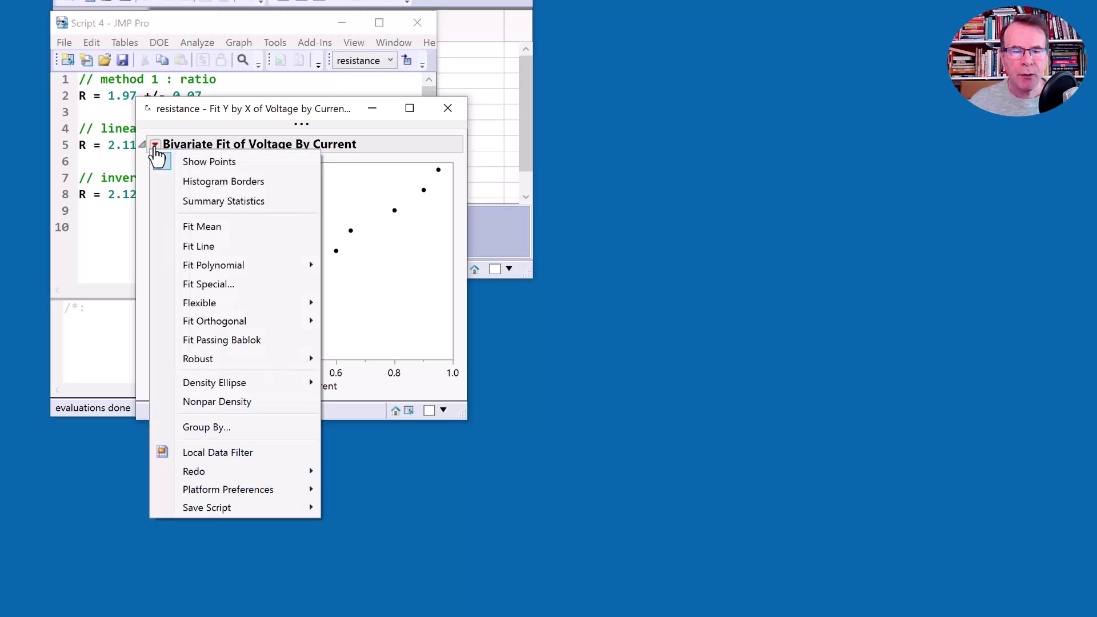
{"action": "left_click", "coordinate": [206, 284]}
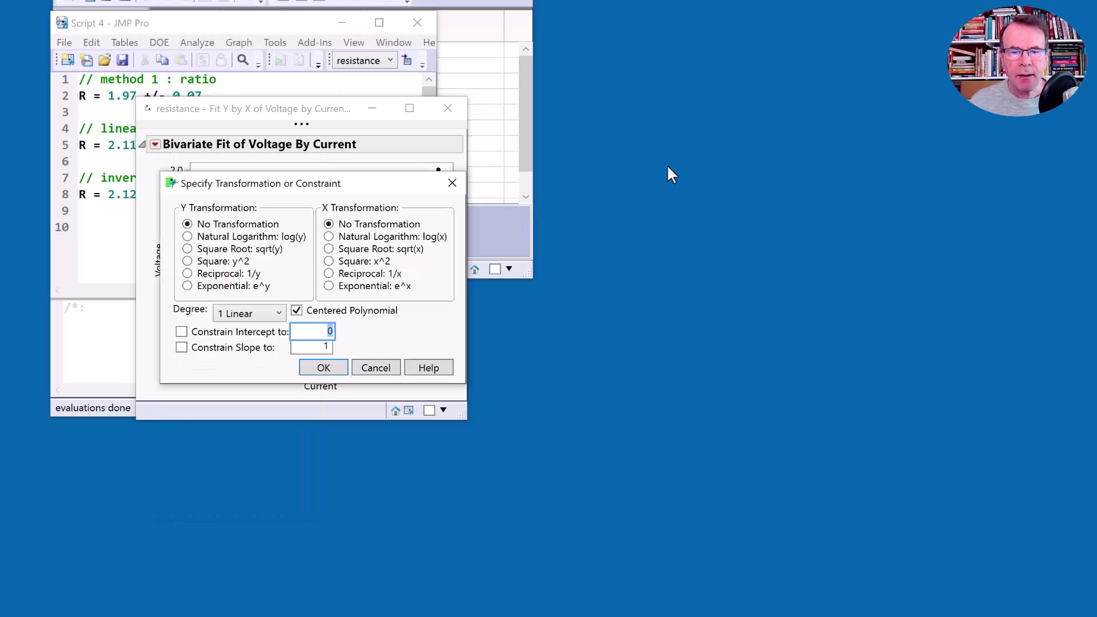
{"action": "left_click", "coordinate": [182, 334]}
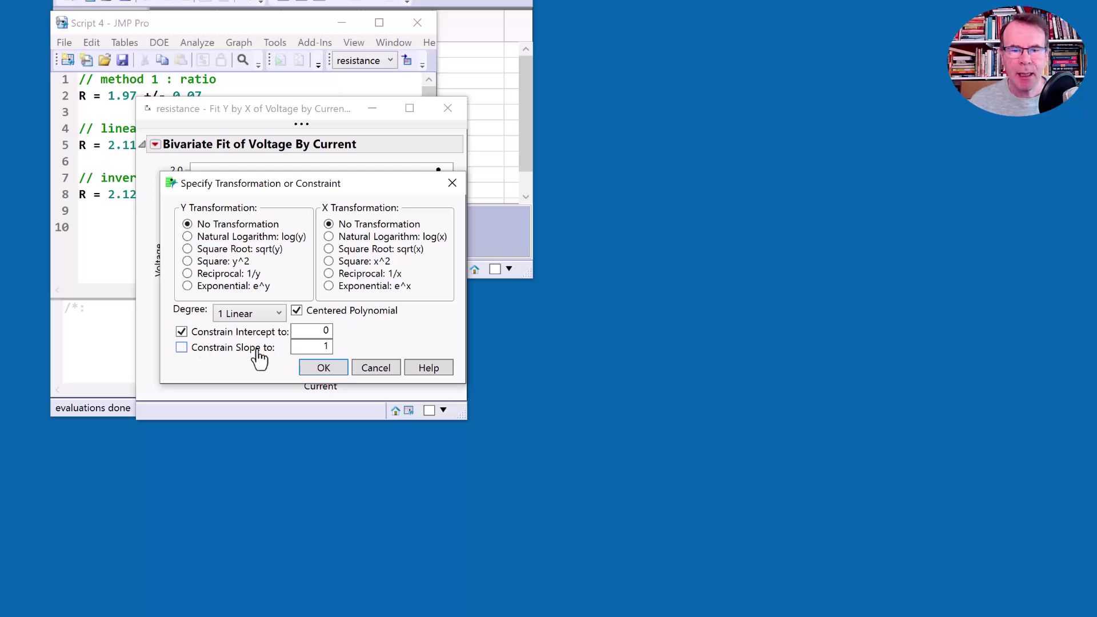
{"action": "left_click", "coordinate": [314, 368]}
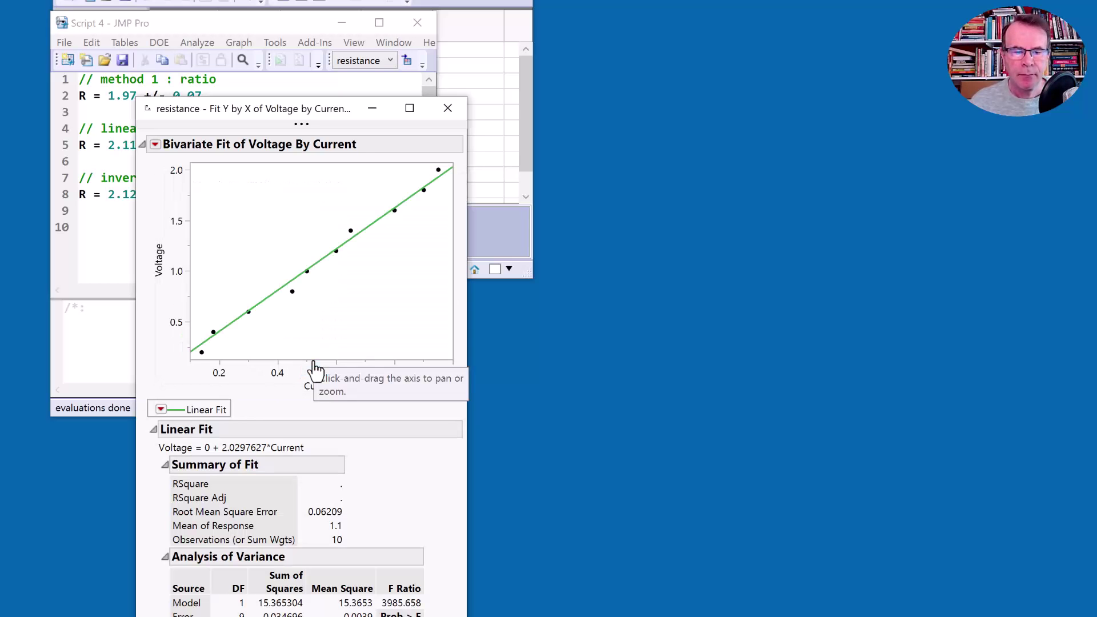
- Move the fit report to the right of the Script window
{"action": "left_click_drag", "start_coordinate": [306, 108], "coordinate": [311, 23]}
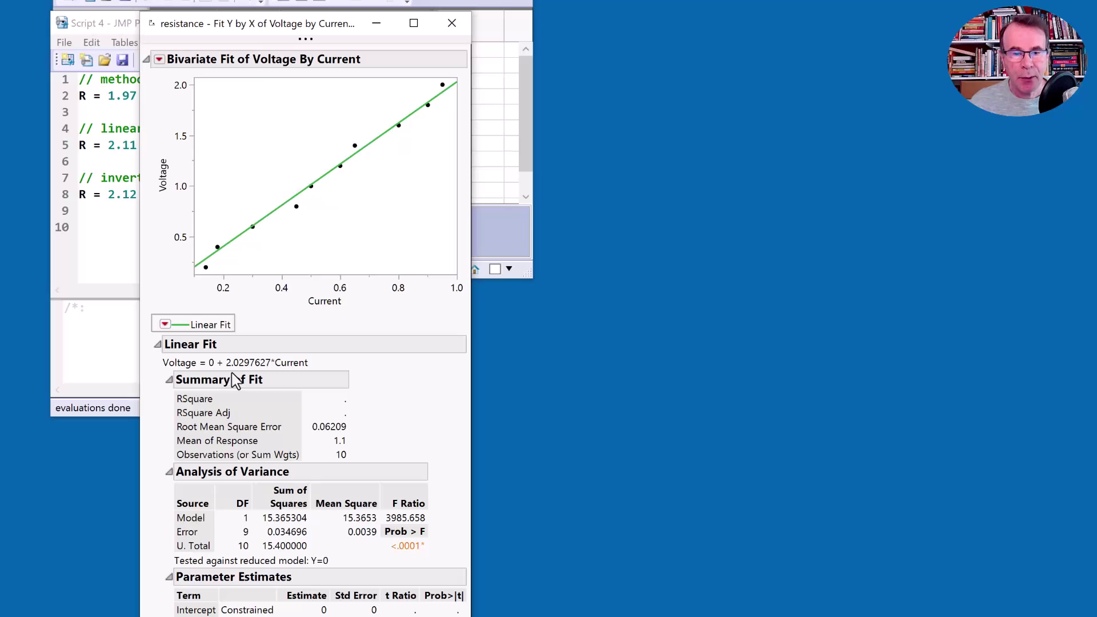
{"action": "left_click_drag", "start_coordinate": [304, 30], "coordinate": [628, 12]}
{"action": "left_click_drag", "start_coordinate": [220, 97], "coordinate": [75, 97]}
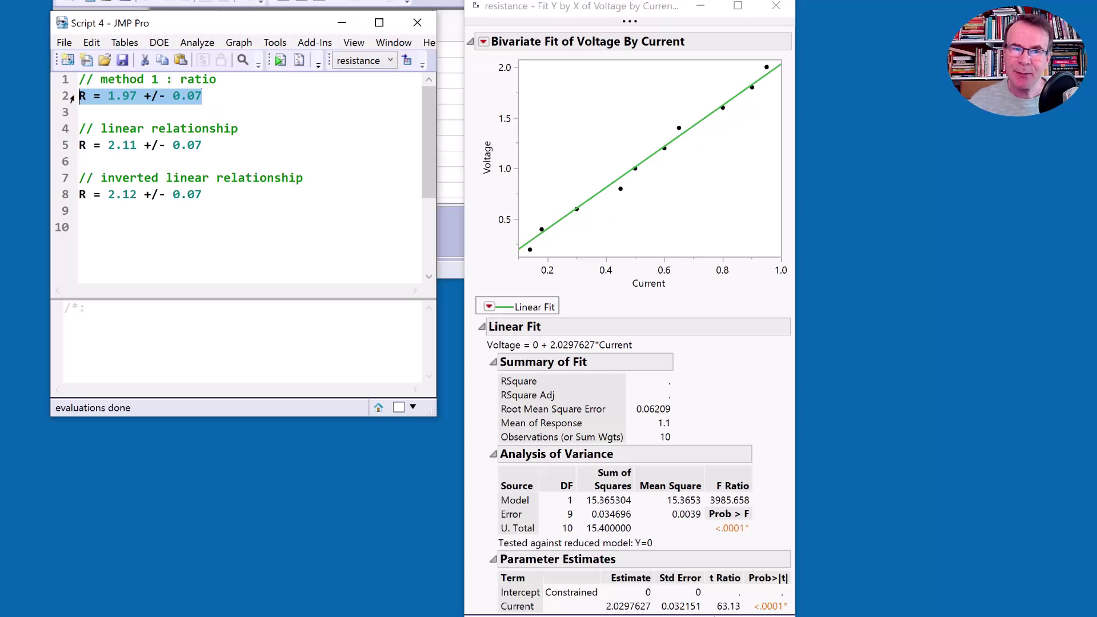
- Below the inverted-fit result, add a '// V = IR' comment and the line R = 2.03 +/- 0.03
{"action": "left_click", "coordinate": [225, 98]}
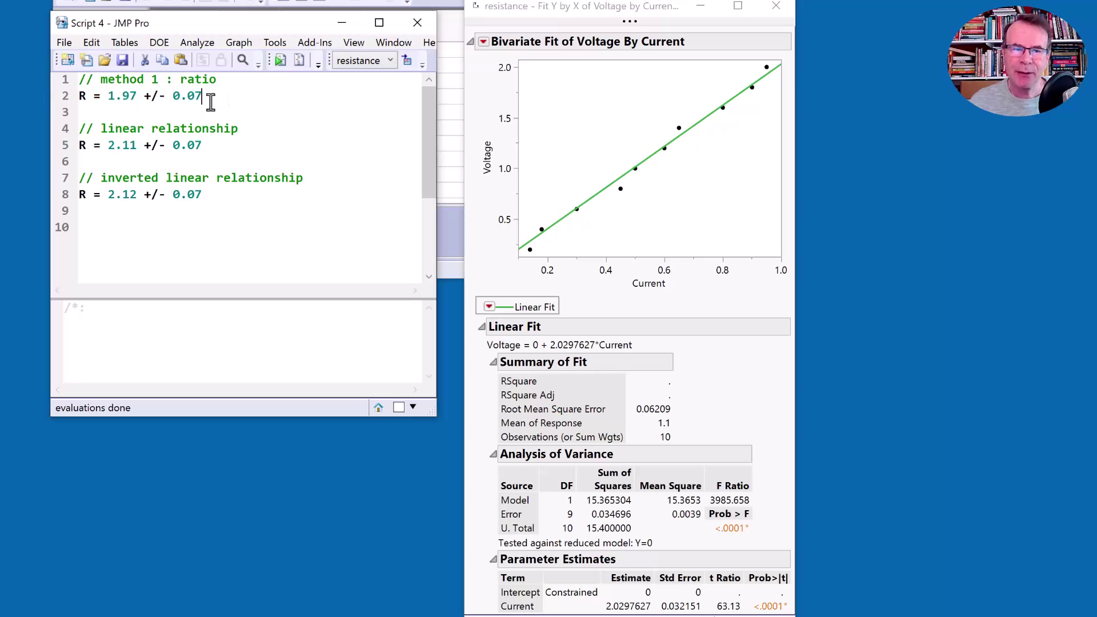
{"action": "left_click", "coordinate": [227, 200]}
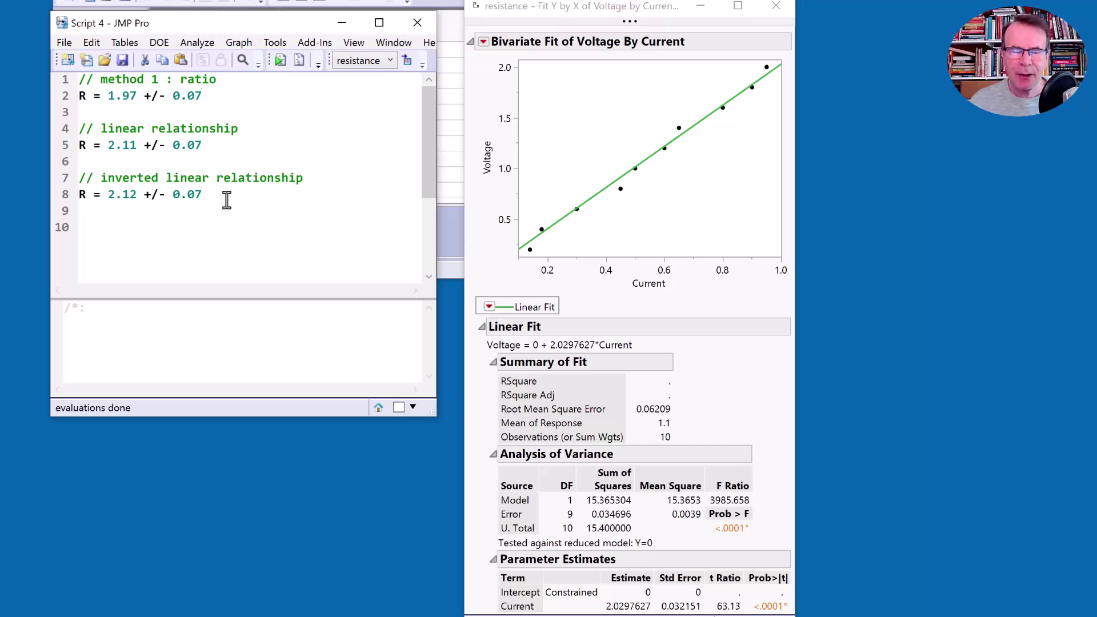
{"action": "key", "text": "Return"}
{"action": "key", "text": "Return"}
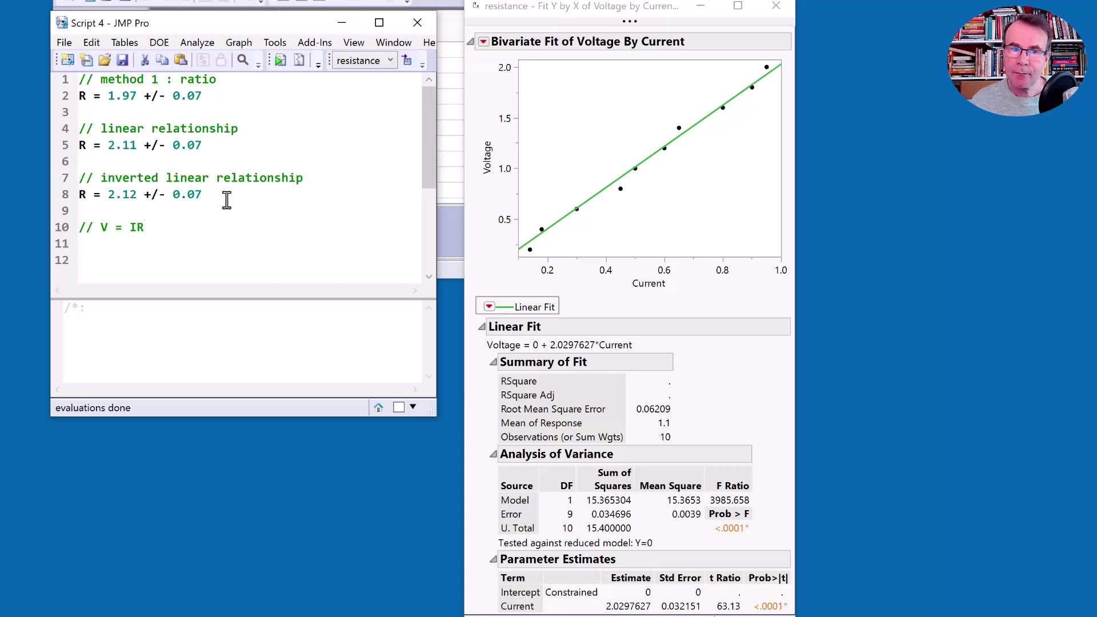
{"action": "key", "text": "Return"}
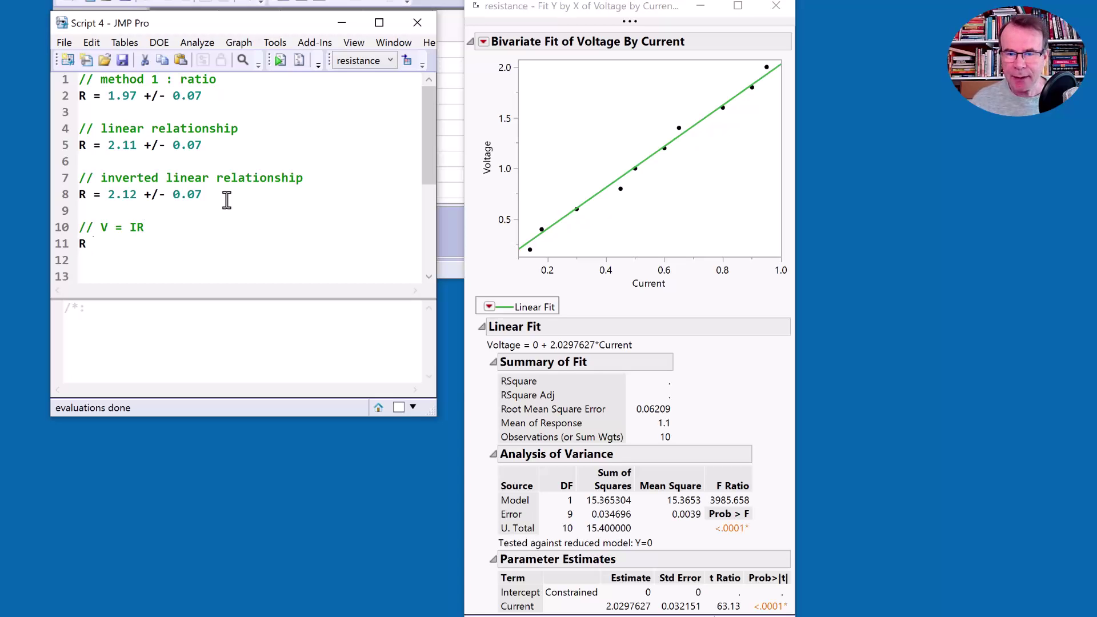
{"action": "type", "text": "R = 0"}
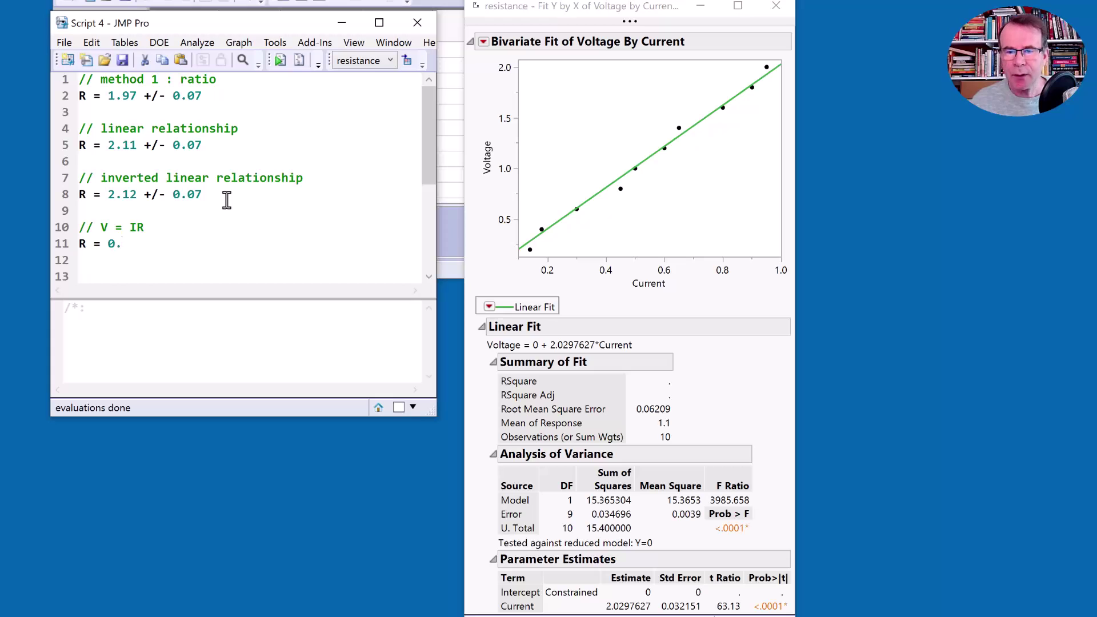
{"action": "key", "text": "BackSpace"}
{"action": "type", "text": "2."}
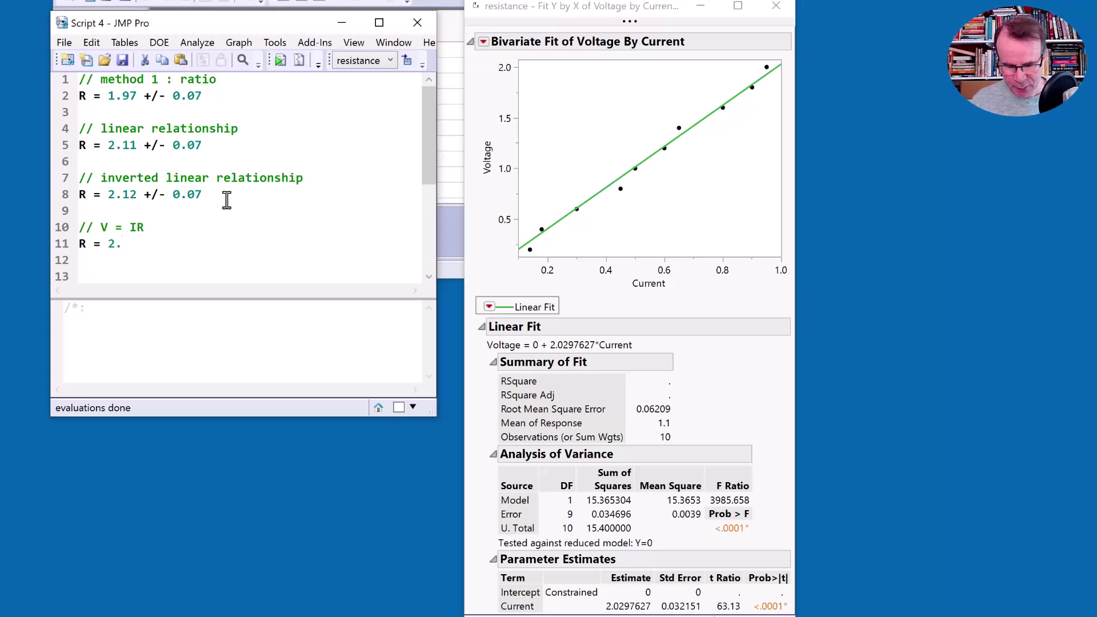
{"action": "type", "text": "03 +/-"}
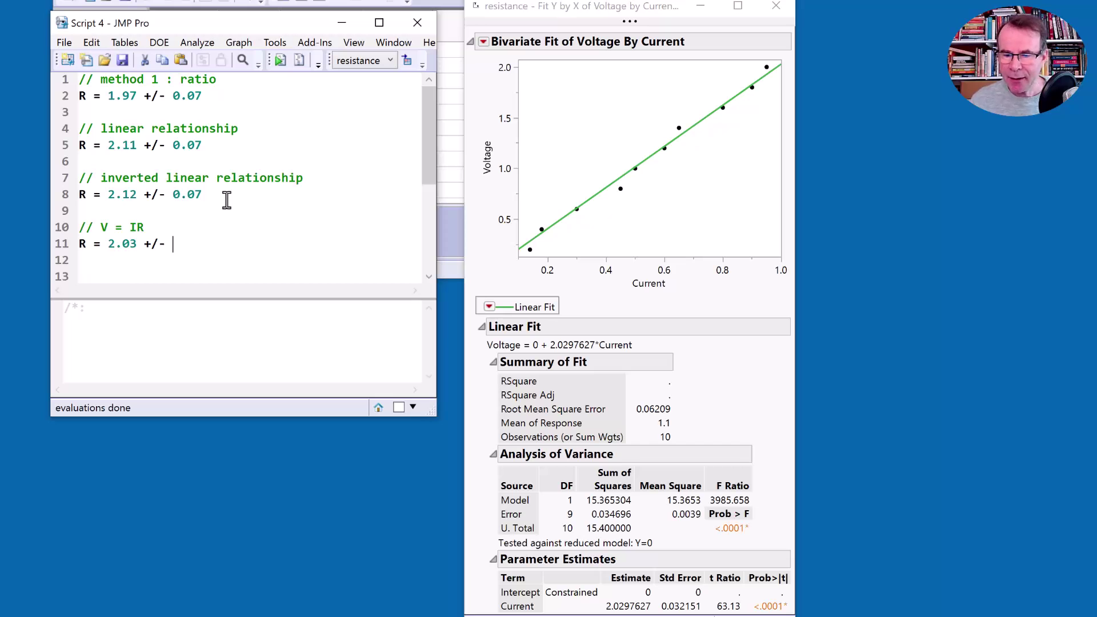
{"action": "left_click_drag", "start_coordinate": [562, 10], "coordinate": [543, 0]}
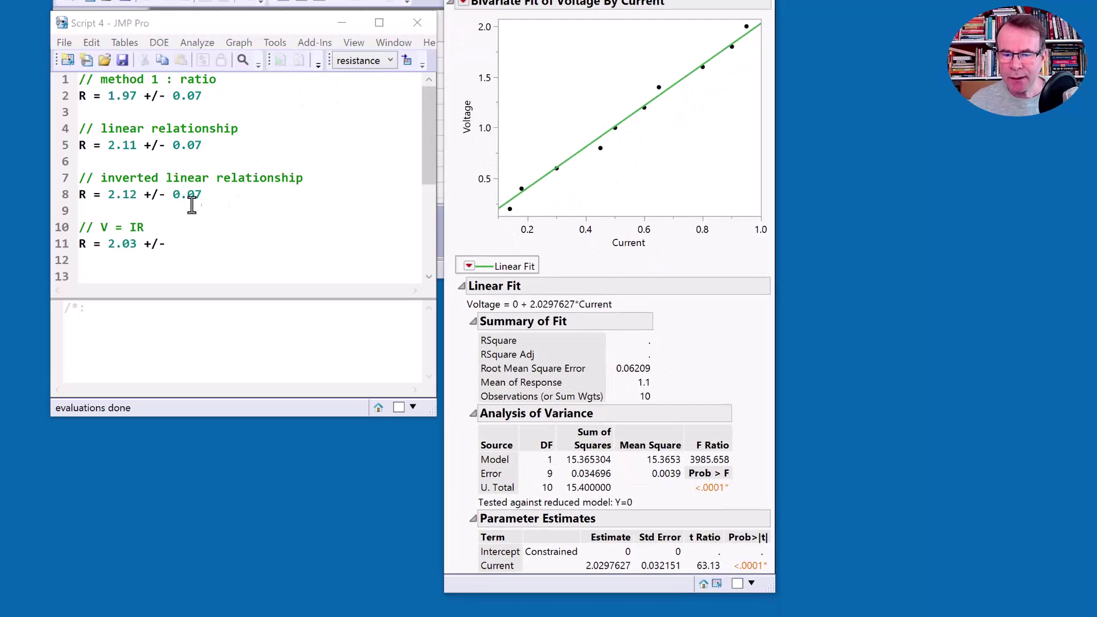
- Add the comment '// I = V/R (linear relationship)' on new lines below it
{"action": "left_click", "coordinate": [183, 245]}
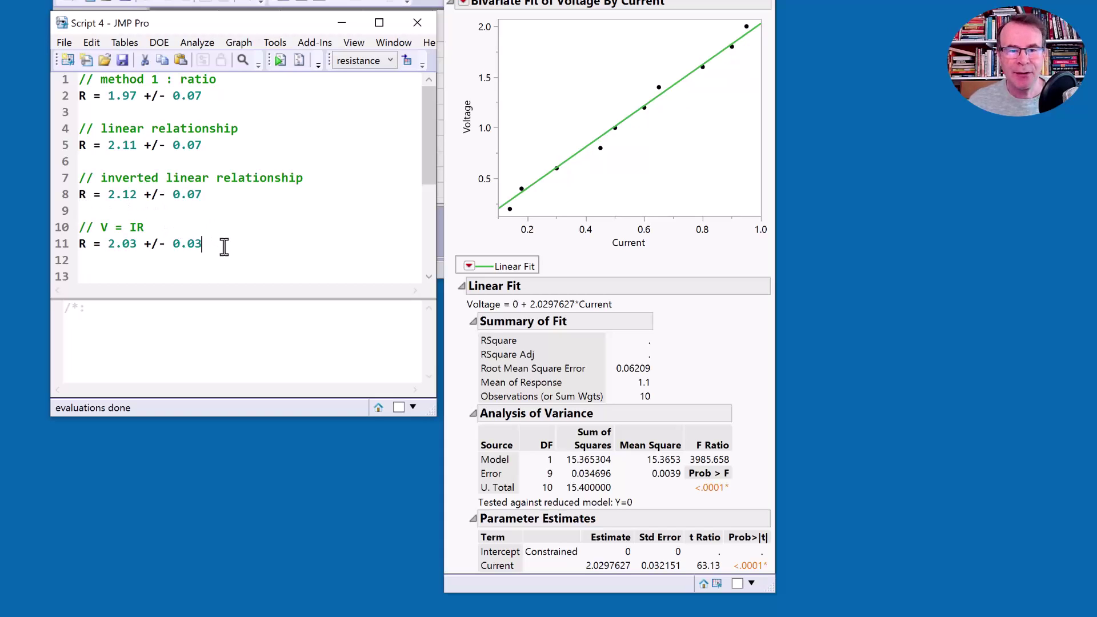
{"action": "left_click", "coordinate": [225, 246]}
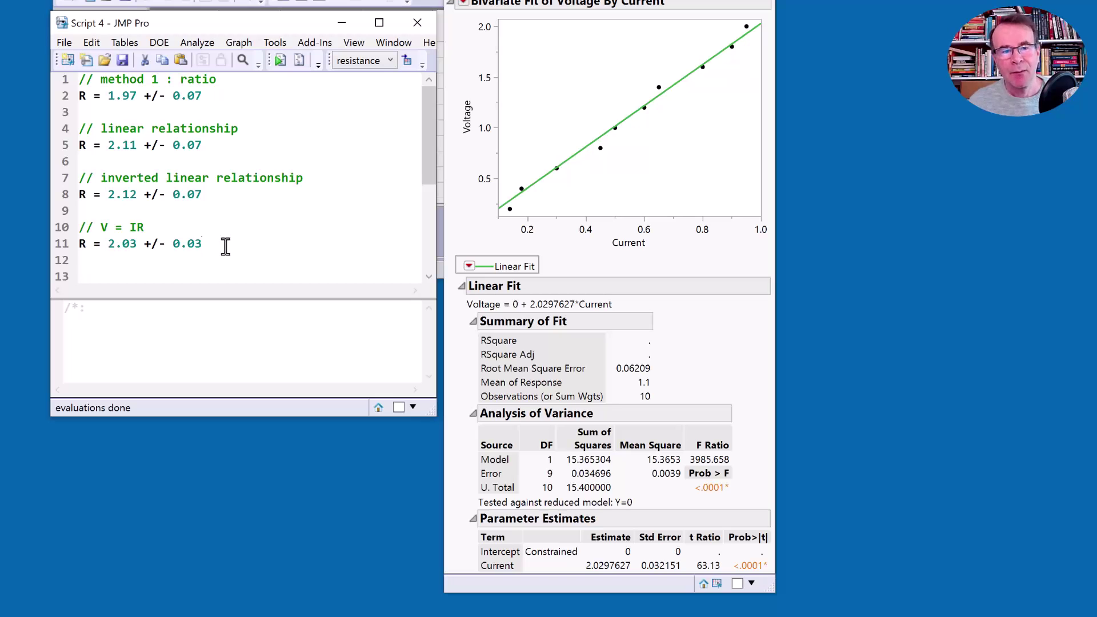
{"action": "key", "text": "Return"}
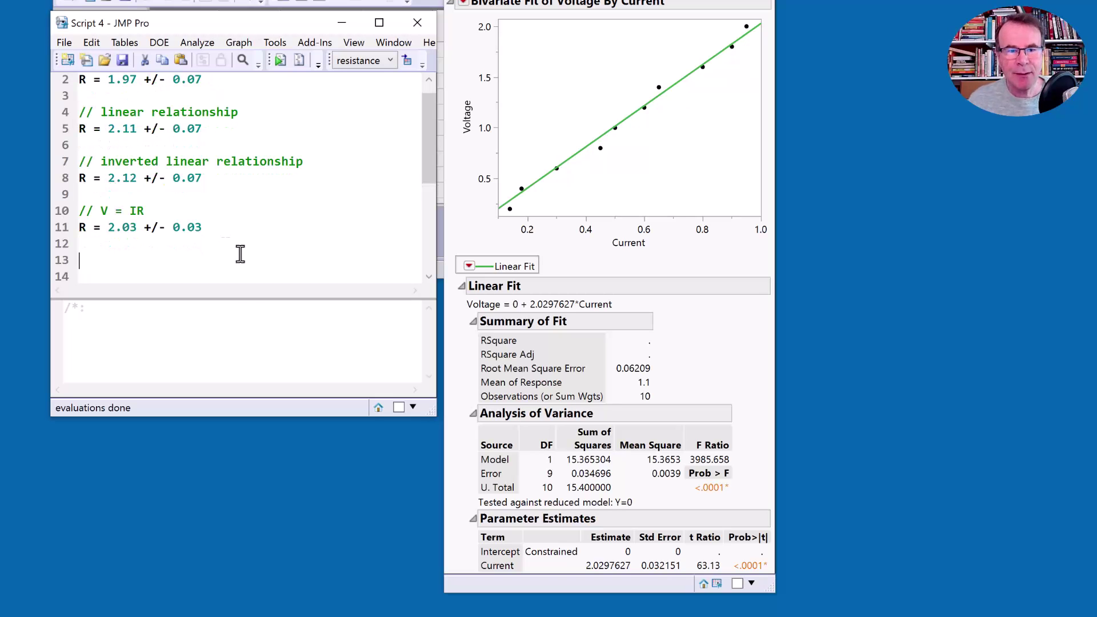
{"action": "left_click_drag", "start_coordinate": [257, 421], "coordinate": [260, 521]}
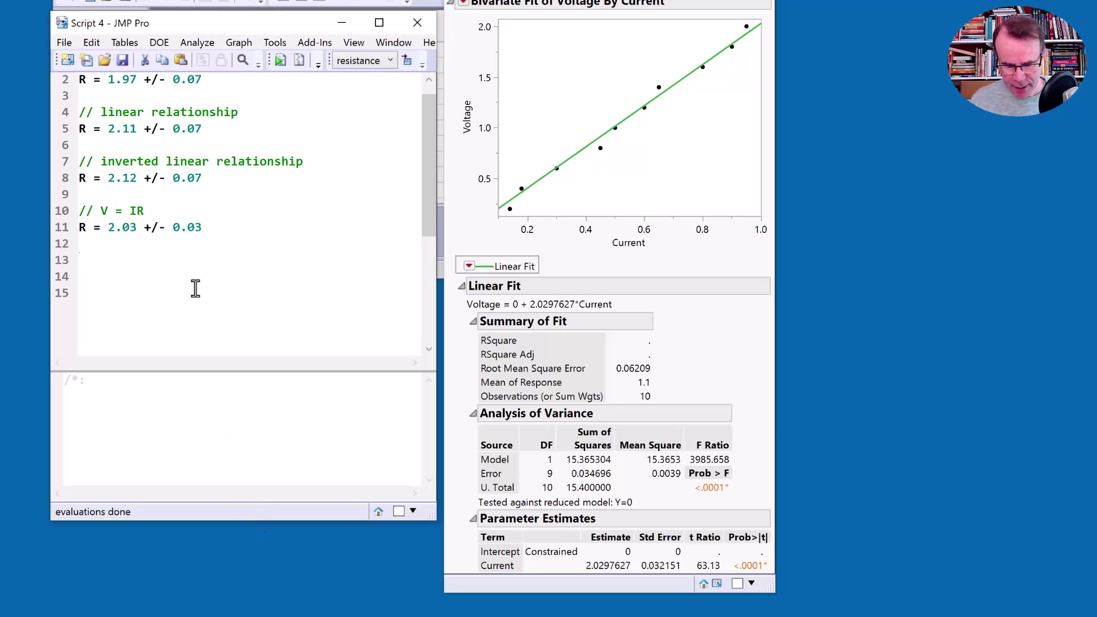
{"action": "type", "text": "// I = V/R"}
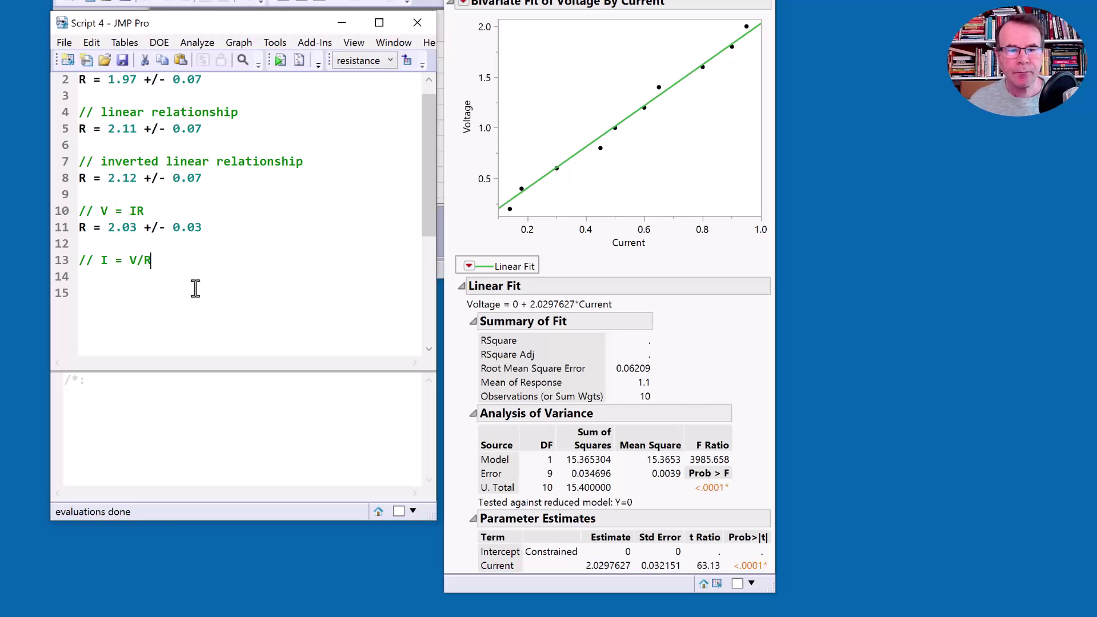
{"action": "key", "text": "Return"}
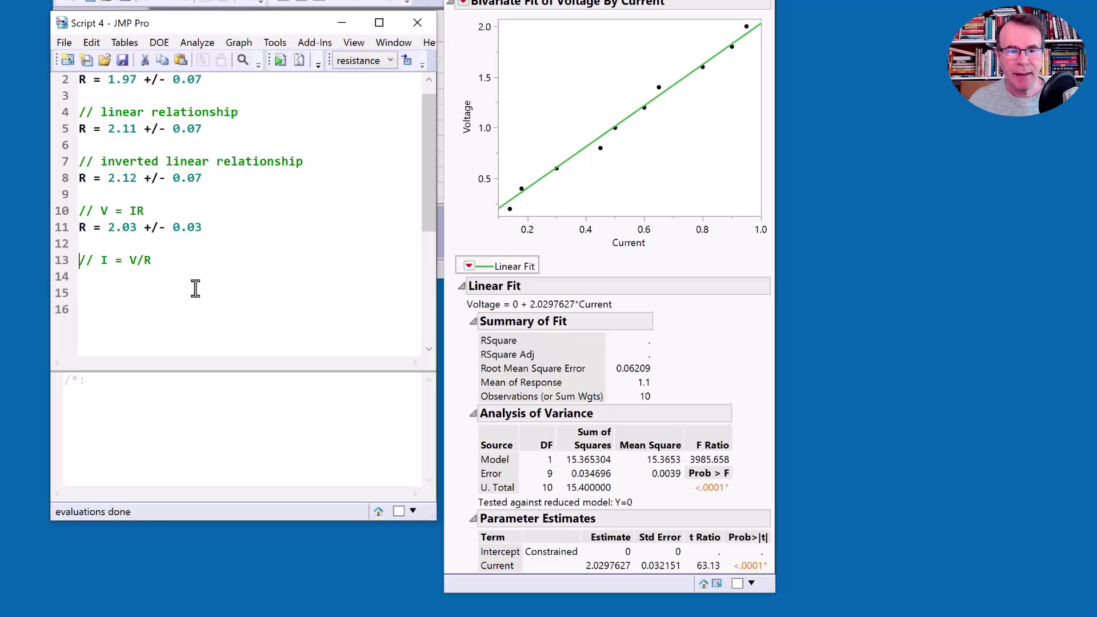
{"action": "type", "text": "(linear relationship"}
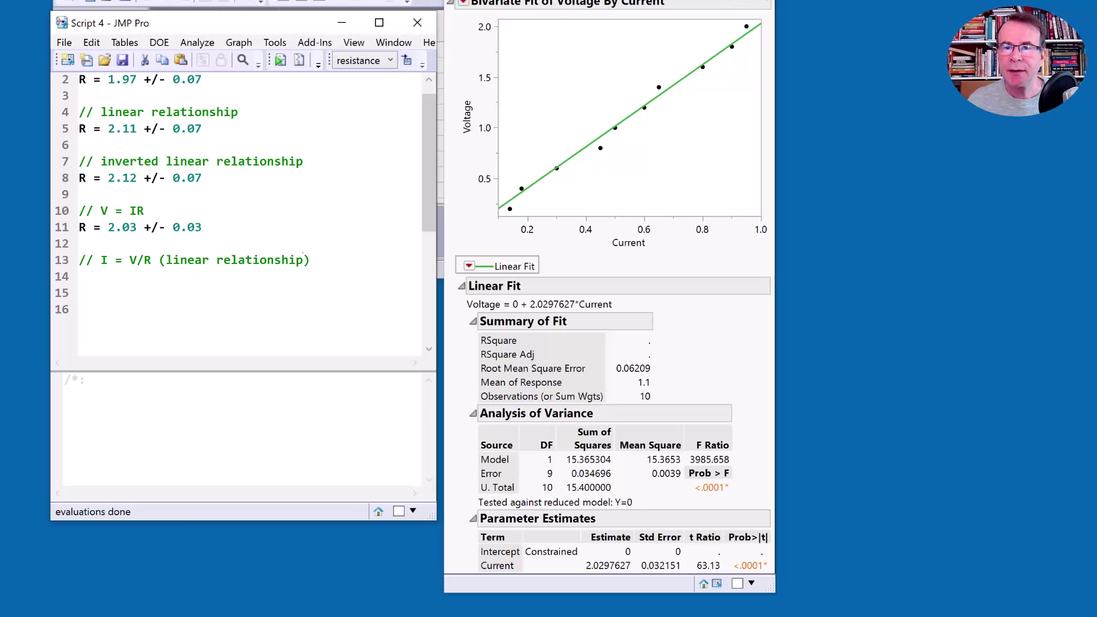
- Close the Voltage-by-Current report and run Fit Y by X with Current as response, Voltage as factor
{"action": "key", "text": "ctrl+w"}
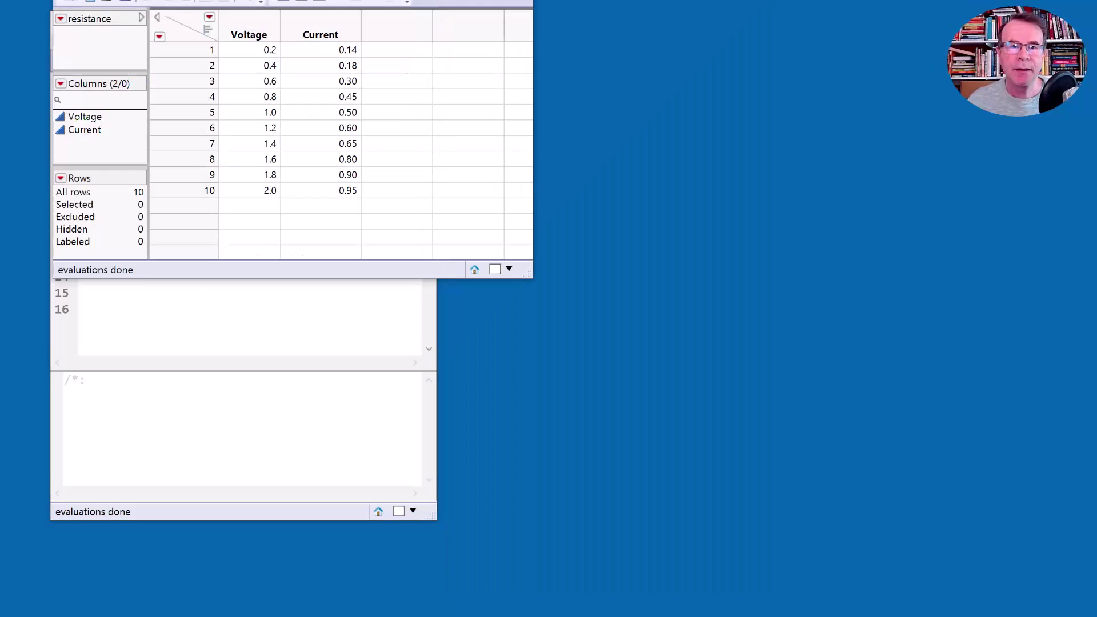
{"action": "key", "text": "alt+a"}
{"action": "left_click", "coordinate": [278, 20]}
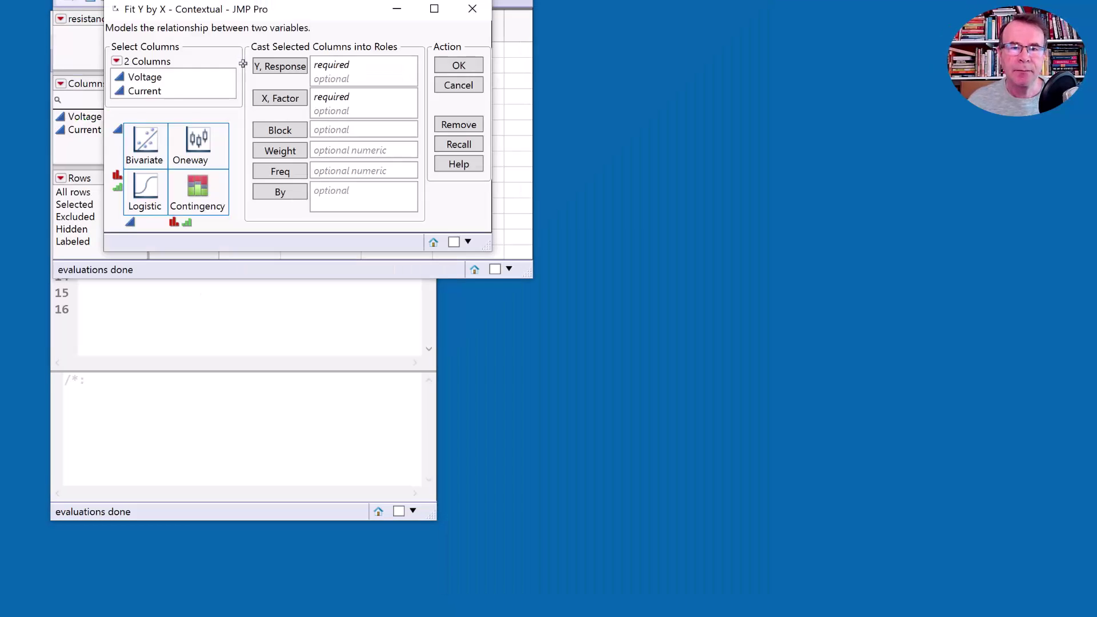
{"action": "left_click", "coordinate": [173, 80]}
{"action": "left_click", "coordinate": [159, 92]}
{"action": "left_click", "coordinate": [266, 69]}
{"action": "left_click", "coordinate": [165, 78]}
{"action": "left_click", "coordinate": [265, 100]}
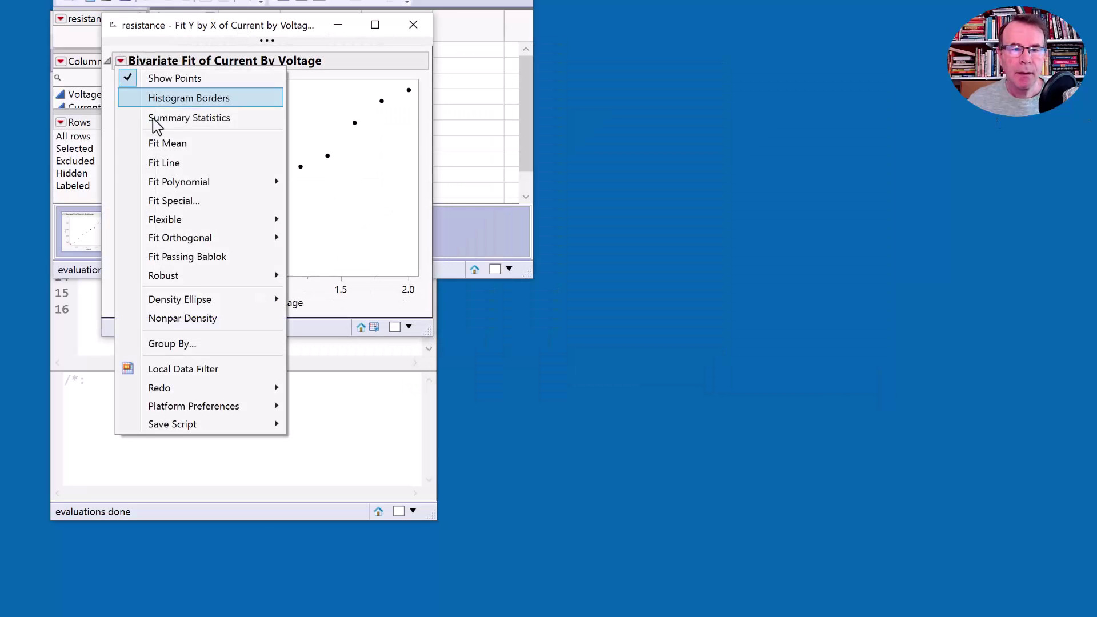
- Add a Fit Special line with the intercept constrained to 0, giving slope 0.4915584
{"action": "left_click", "coordinate": [175, 201]}
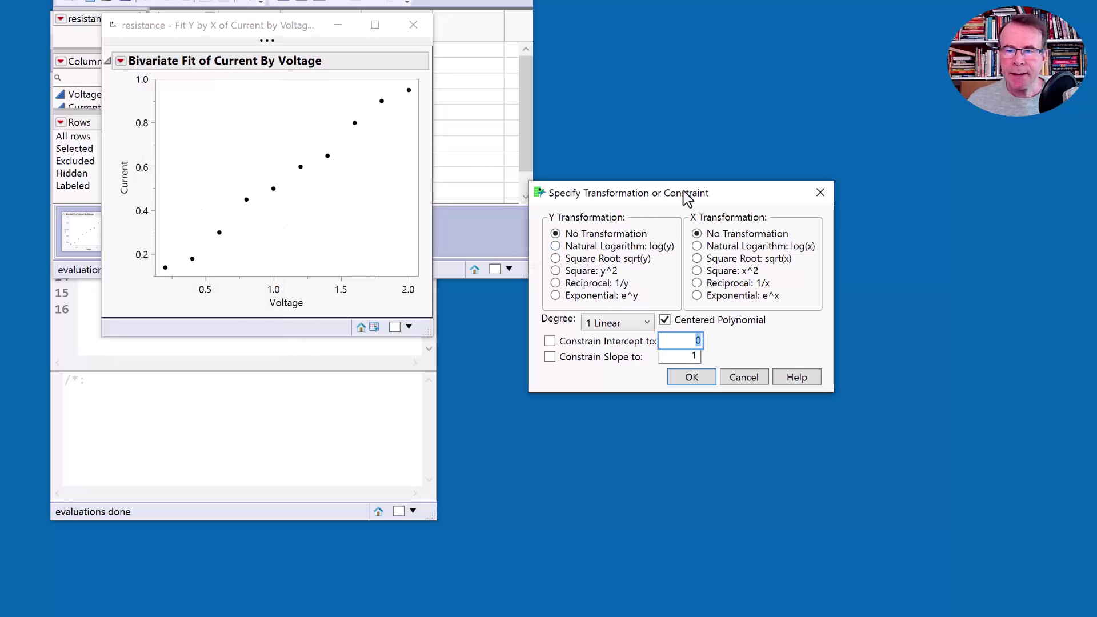
{"action": "left_click_drag", "start_coordinate": [681, 190], "coordinate": [215, 171]}
{"action": "left_click", "coordinate": [129, 323]}
{"action": "left_click", "coordinate": [257, 361]}
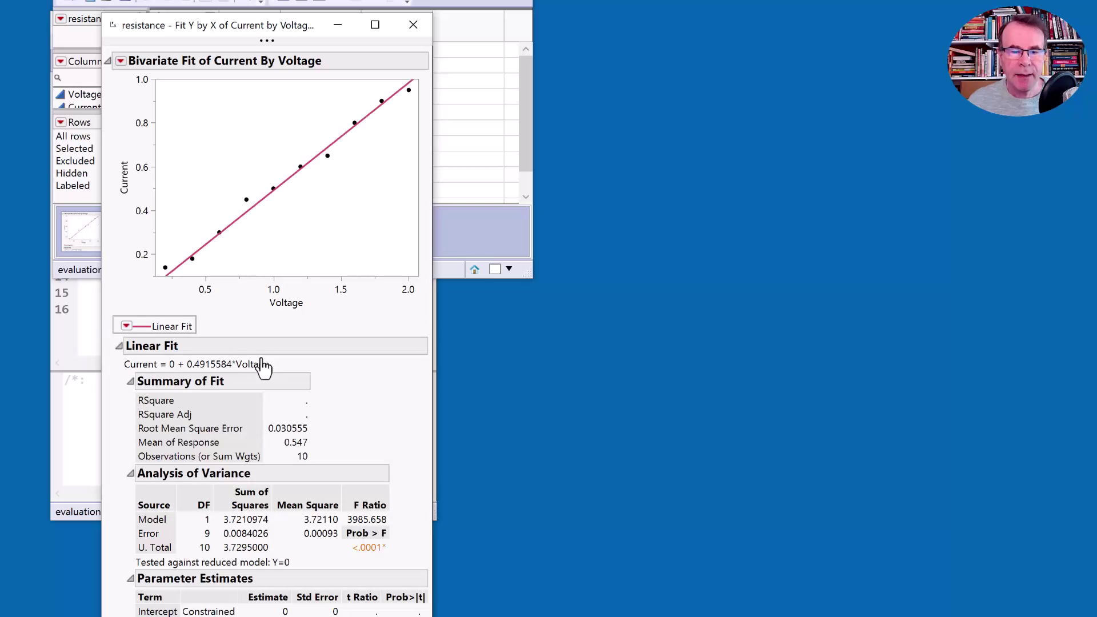
{"action": "left_click_drag", "start_coordinate": [257, 27], "coordinate": [682, 0]}
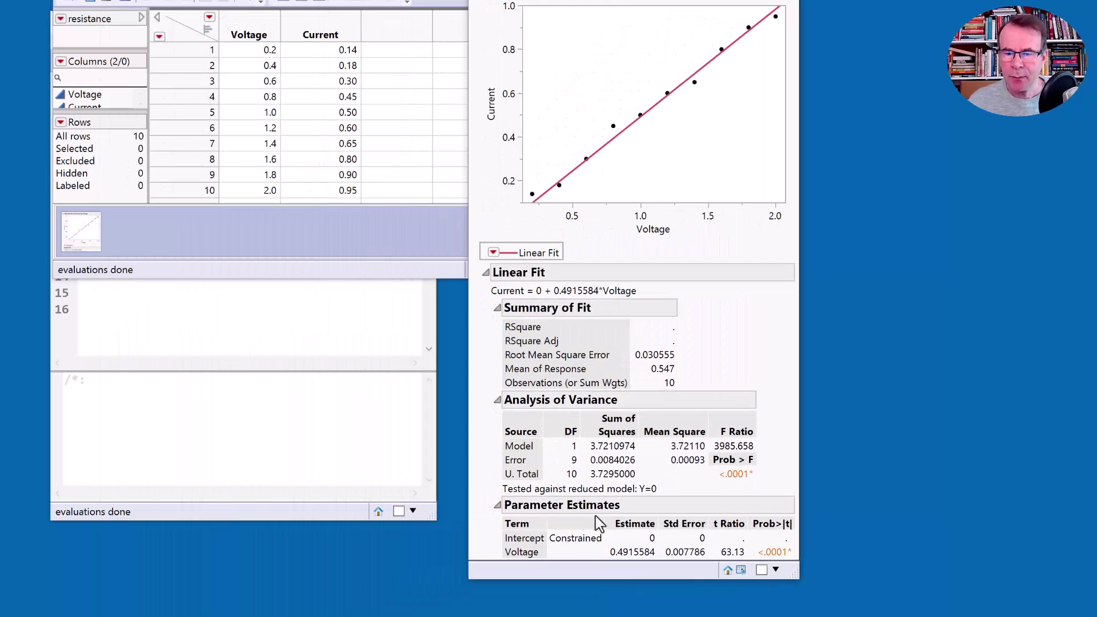
- Turn the Parameter Estimates into a data table and copy the slope 0.4915584416
{"action": "right_click", "coordinate": [604, 540]}
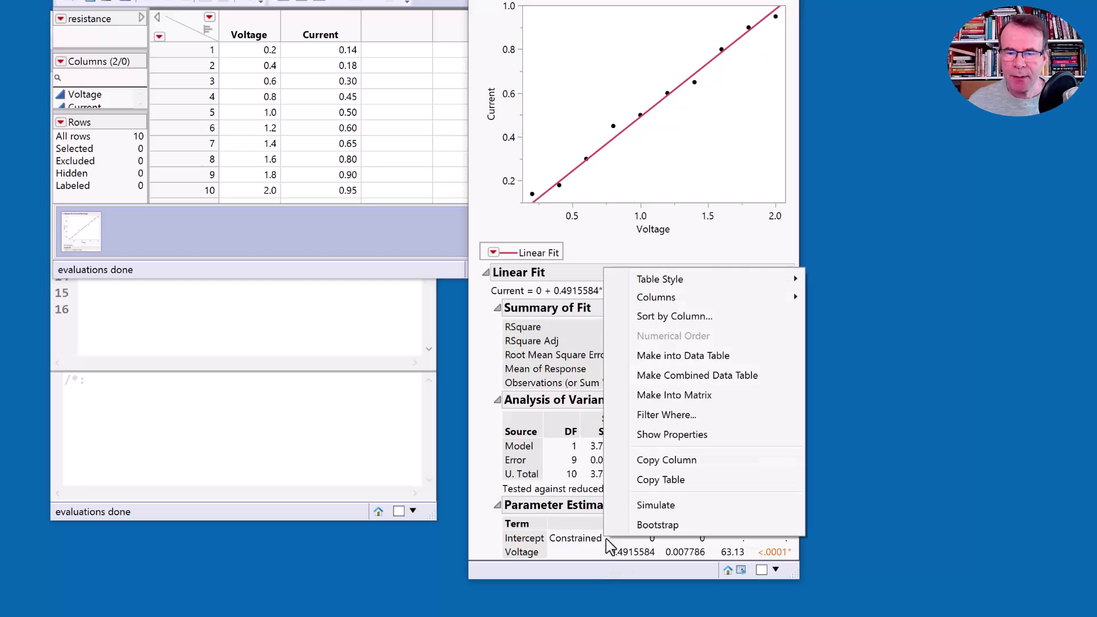
{"action": "left_click", "coordinate": [684, 361]}
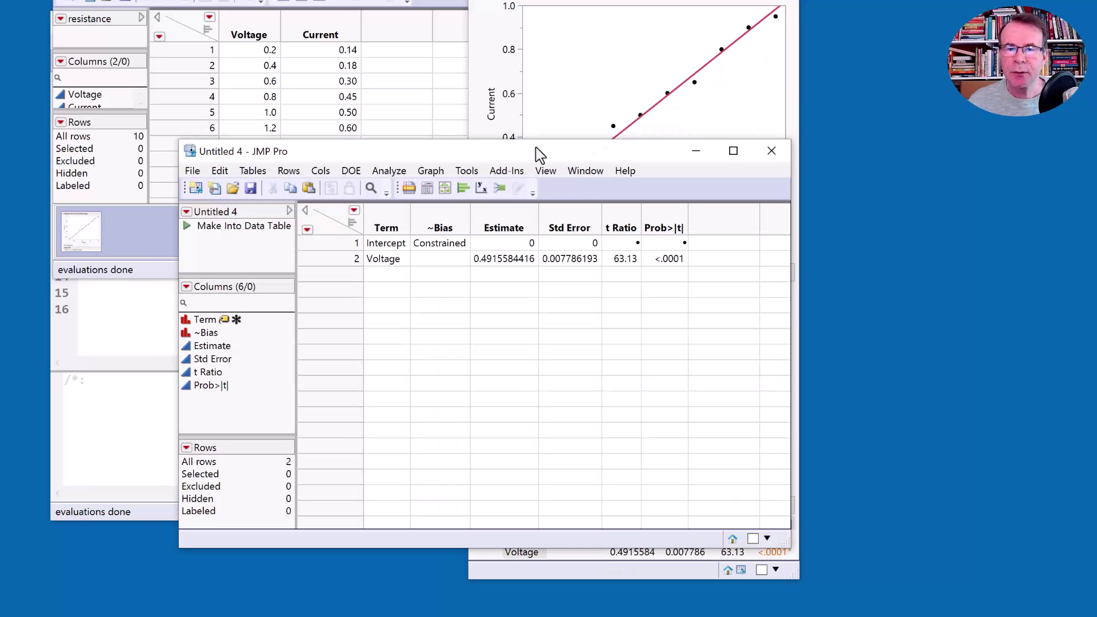
{"action": "left_click_drag", "start_coordinate": [544, 142], "coordinate": [587, 0]}
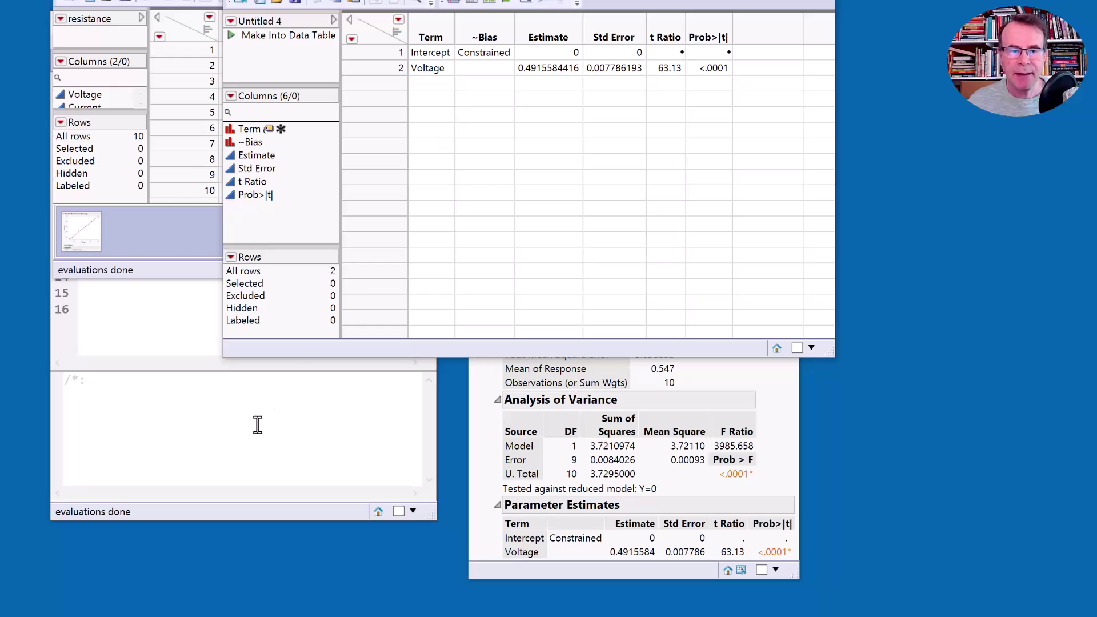
{"action": "left_click_drag", "start_coordinate": [394, 358], "coordinate": [543, 73]}
{"action": "left_click", "coordinate": [544, 73]}
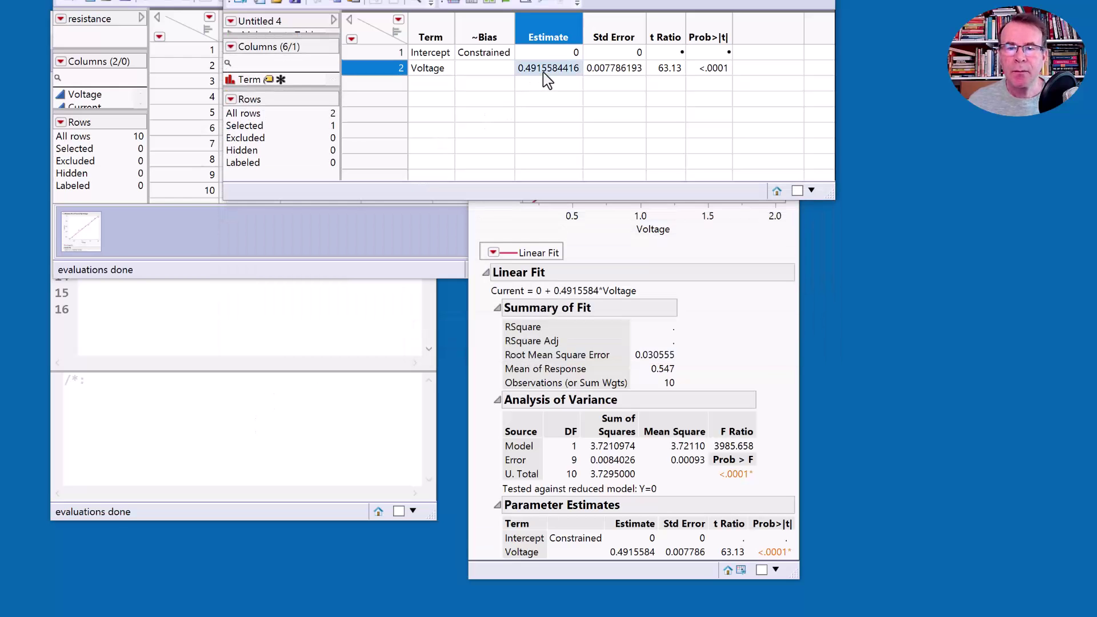
- Evaluate 1/0.4915584416 in the script, giving 2.034, and add a line below the I = V/R comment
{"action": "left_click", "coordinate": [218, 315]}
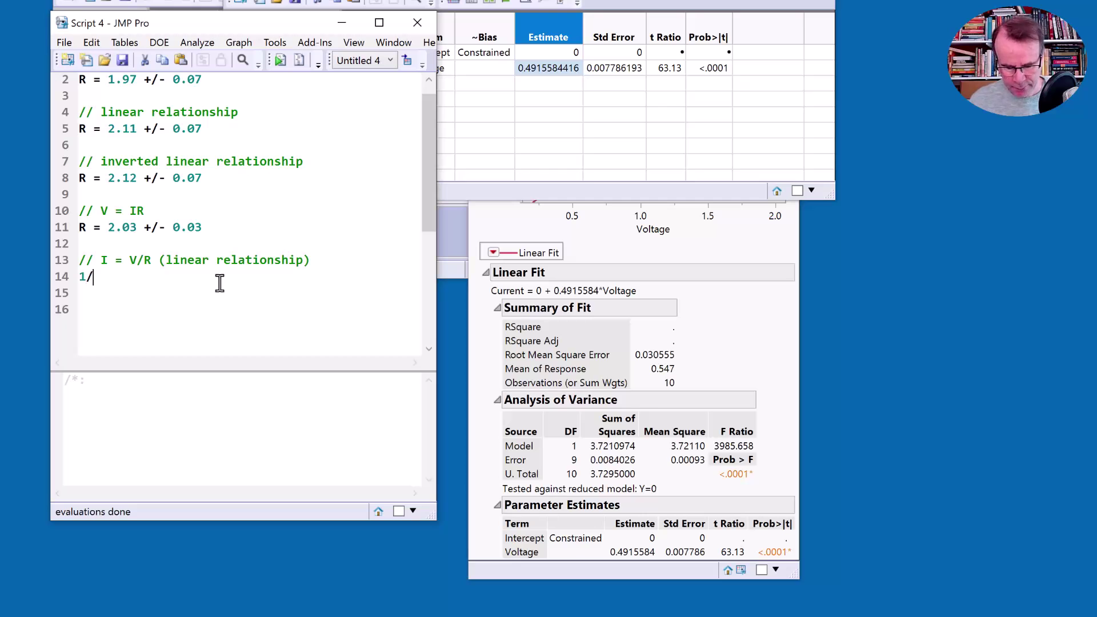
{"action": "type", "text": "0.4915584416"}
{"action": "left_click_drag", "start_coordinate": [181, 278], "coordinate": [74, 279]}
{"action": "left_click", "coordinate": [280, 60]}
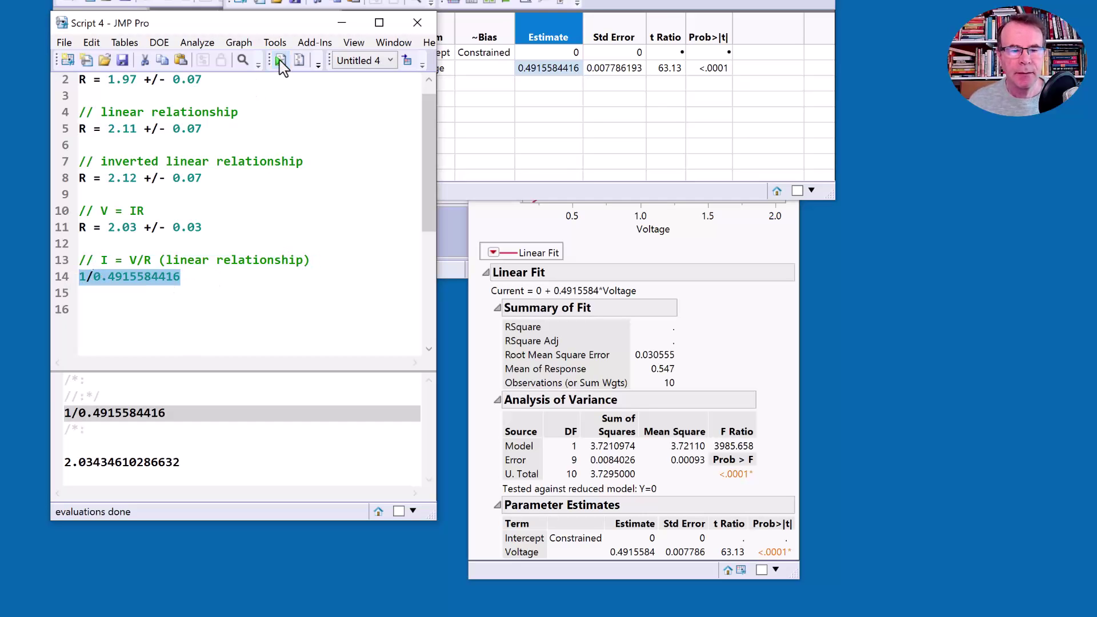
{"action": "left_click", "coordinate": [348, 263]}
{"action": "key", "text": "Return"}
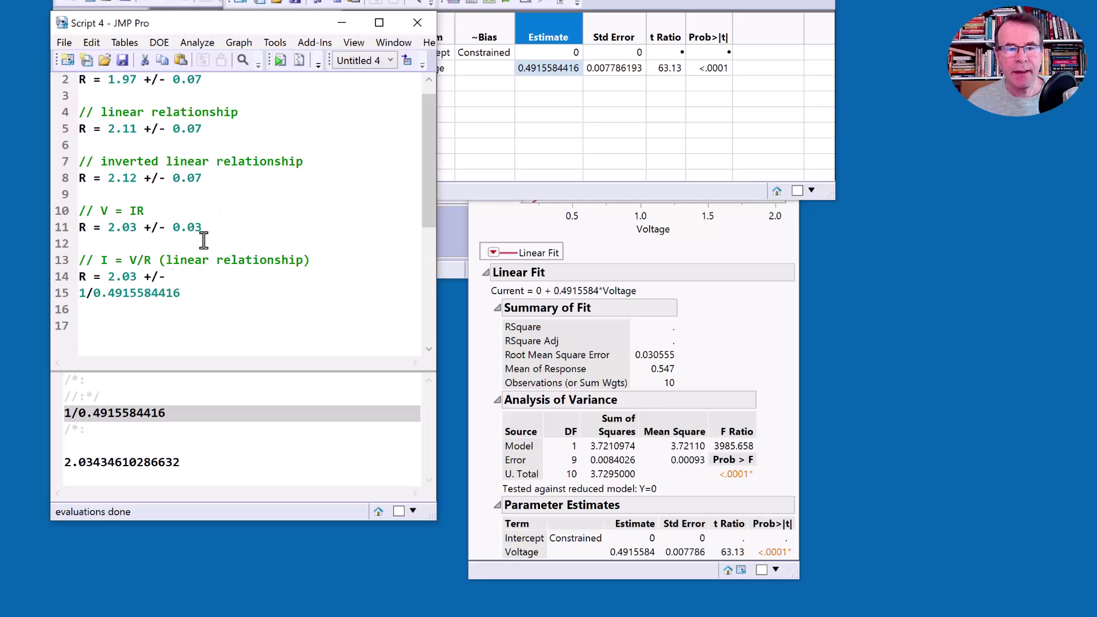
- Build (1/0.4915584416)*0.007786193 on line 15 with the pasted standard error and evaluate it
{"action": "left_click_drag", "start_coordinate": [205, 228], "coordinate": [69, 234]}
{"action": "left_click", "coordinate": [107, 232]}
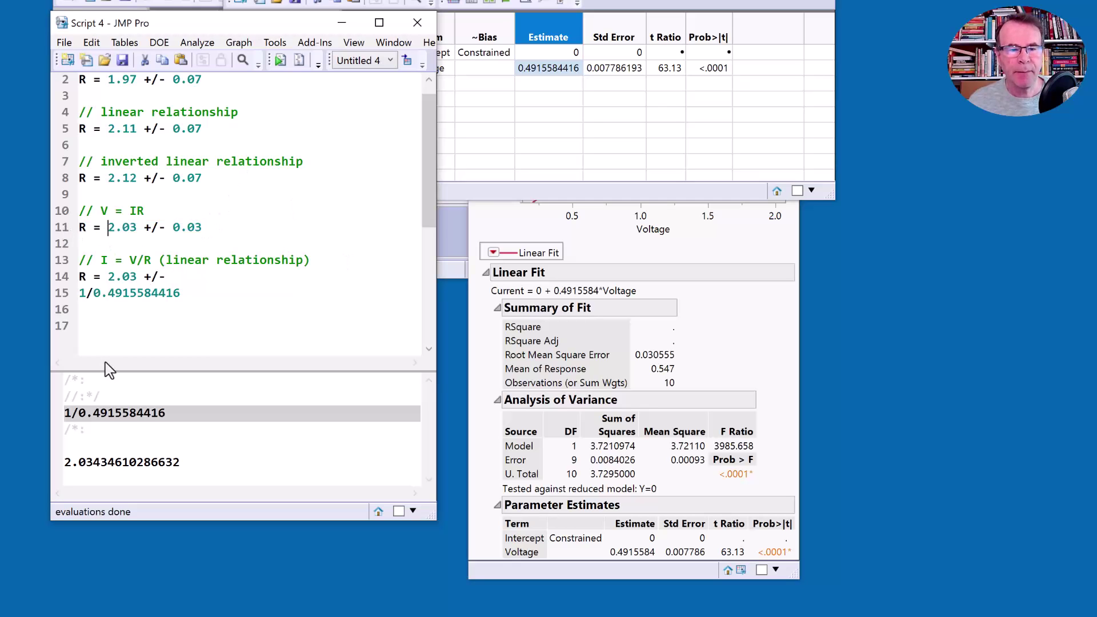
{"action": "left_click", "coordinate": [214, 293]}
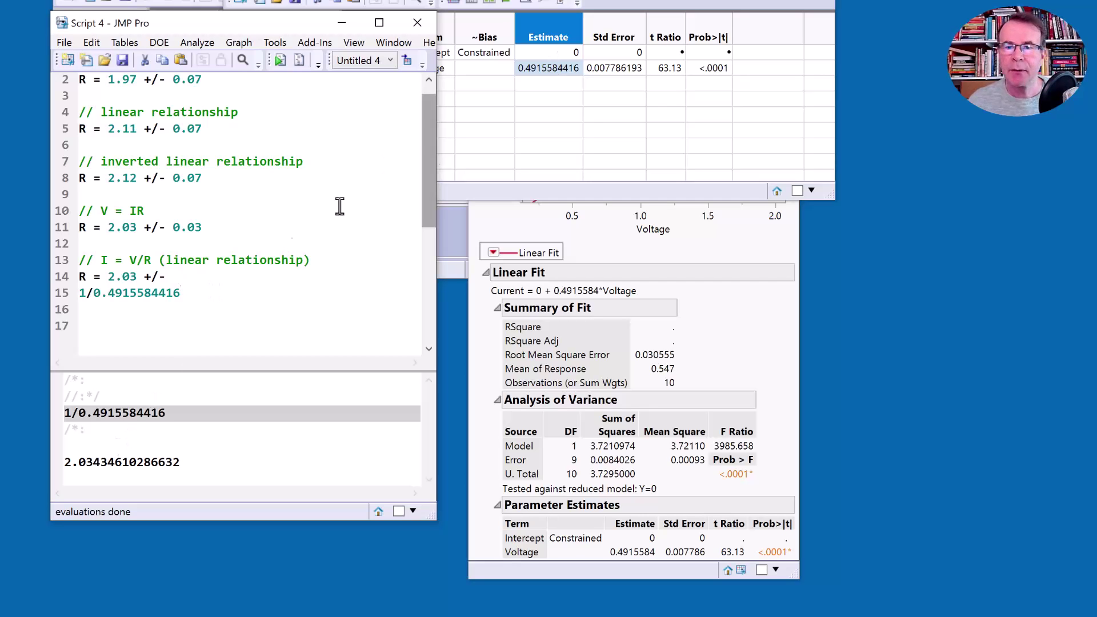
{"action": "left_click", "coordinate": [87, 296], "text": "shift"}
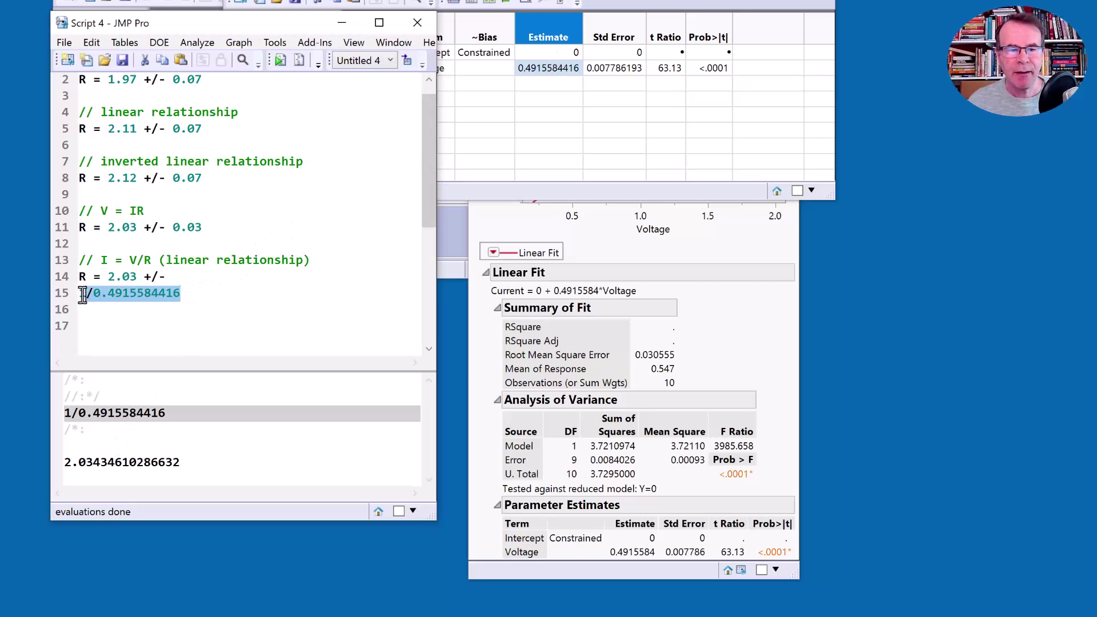
{"action": "left_click", "coordinate": [84, 294]}
{"action": "type", "text": "("}
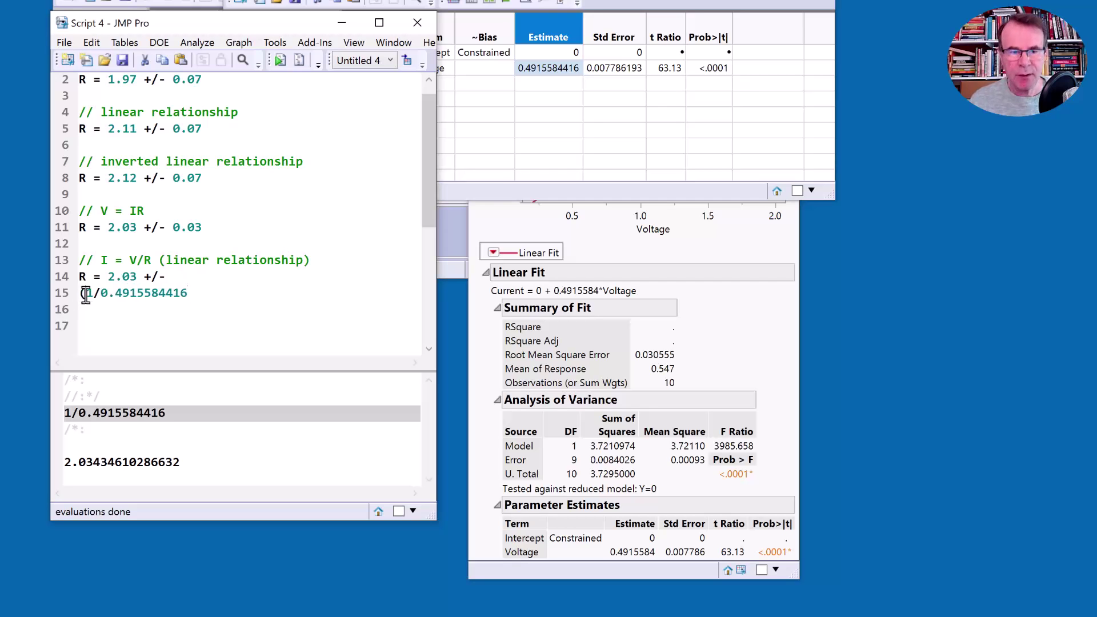
{"action": "left_click", "coordinate": [195, 293]}
{"action": "type", "text": ")*"}
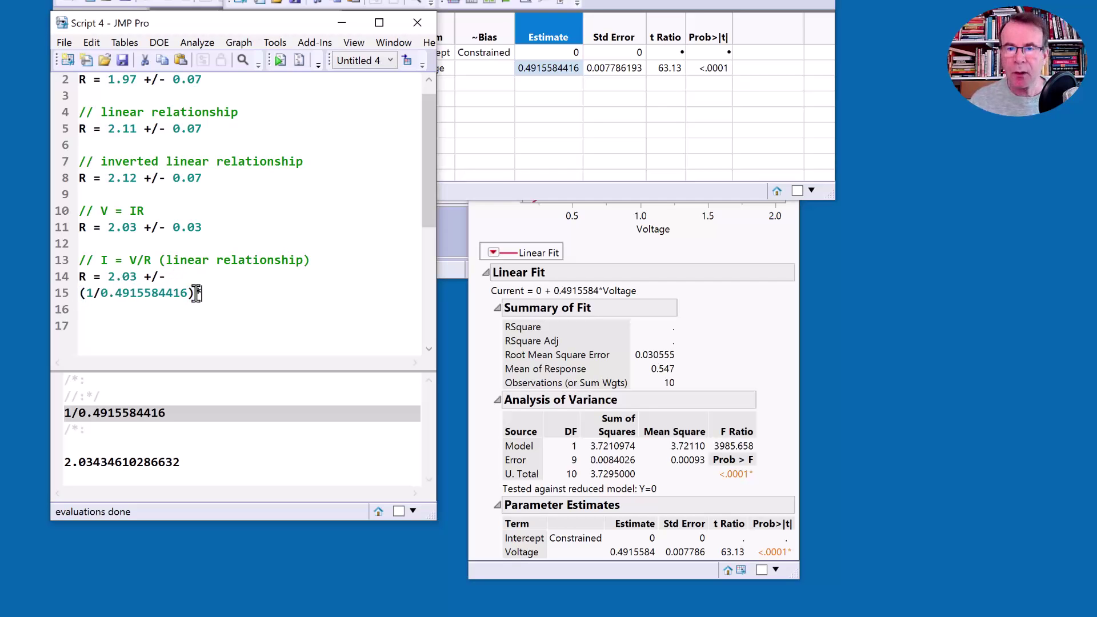
{"action": "left_click", "coordinate": [632, 68]}
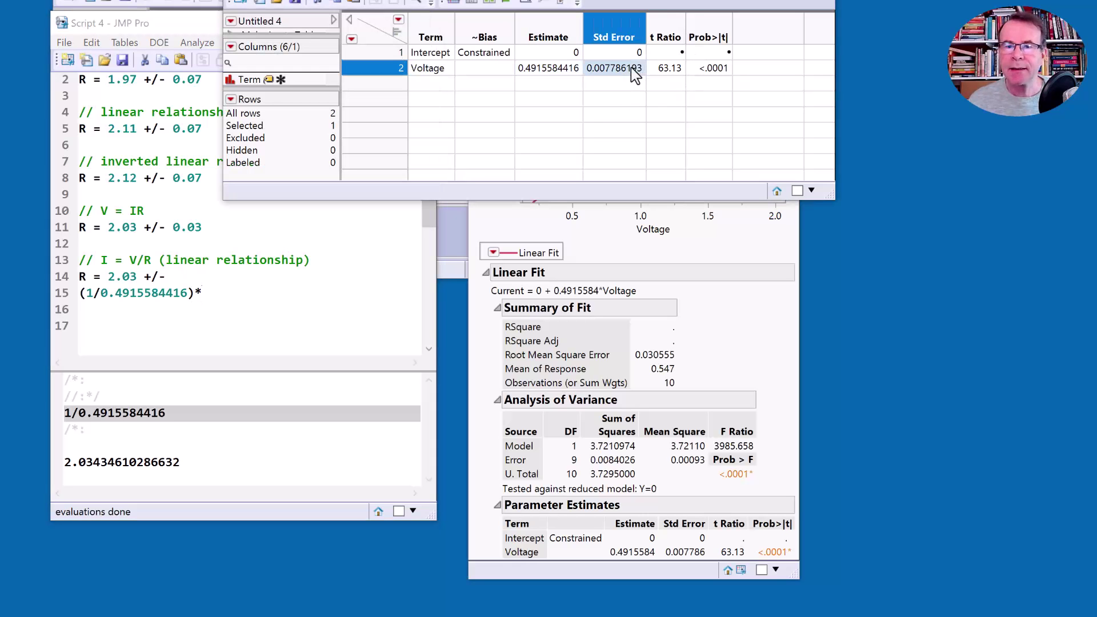
{"action": "left_click", "coordinate": [232, 298]}
{"action": "type", "text": "0.007786193"}
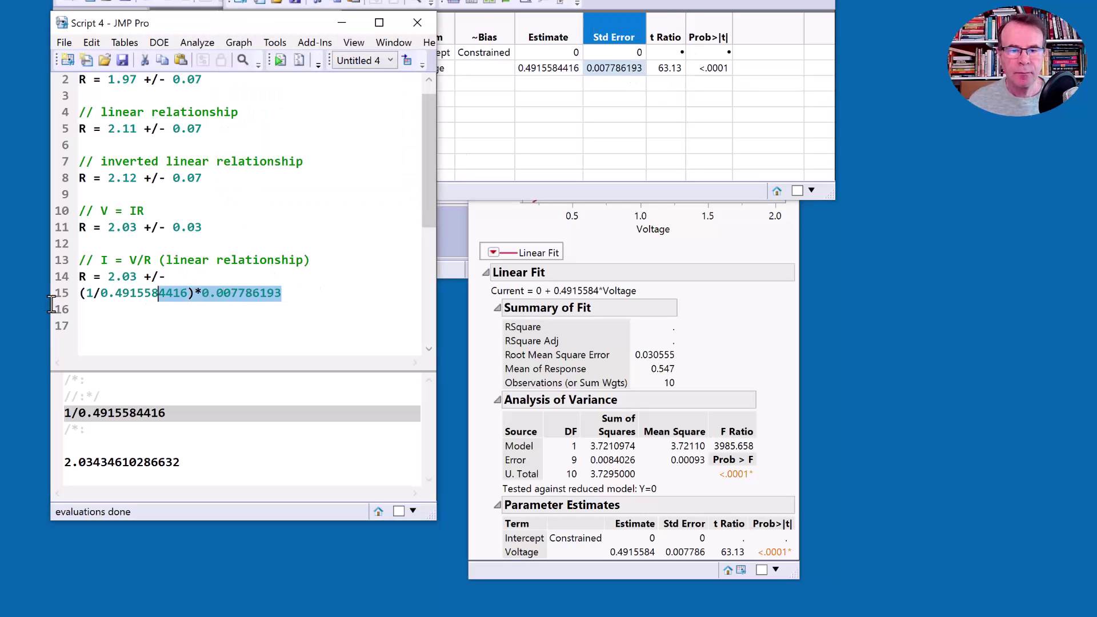
{"action": "left_click_drag", "start_coordinate": [285, 293], "coordinate": [42, 294]}
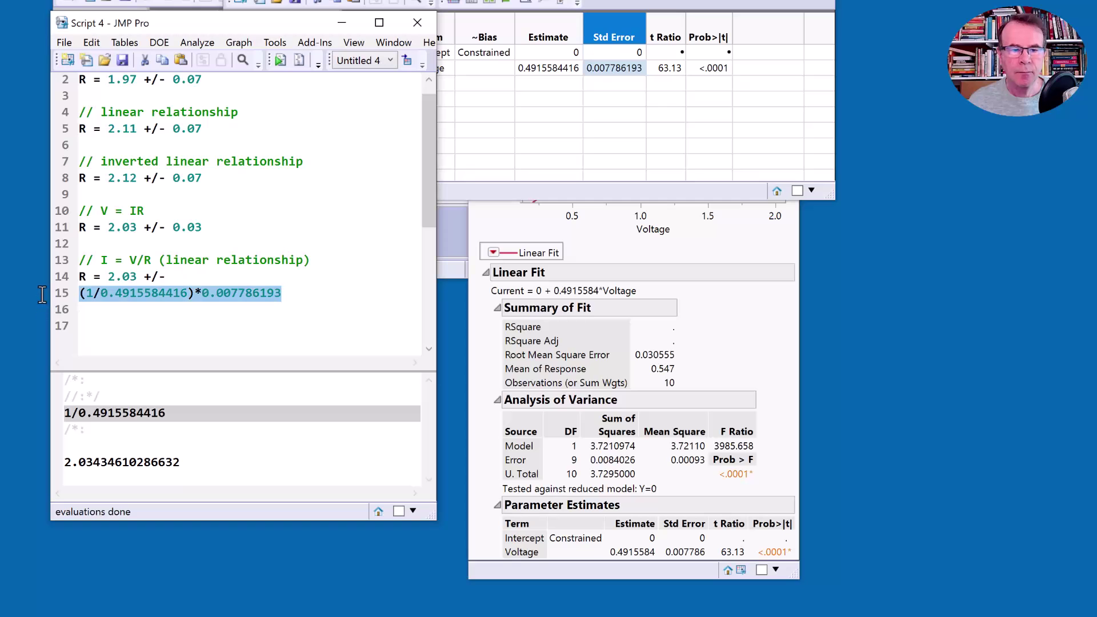
{"action": "left_click", "coordinate": [281, 59]}
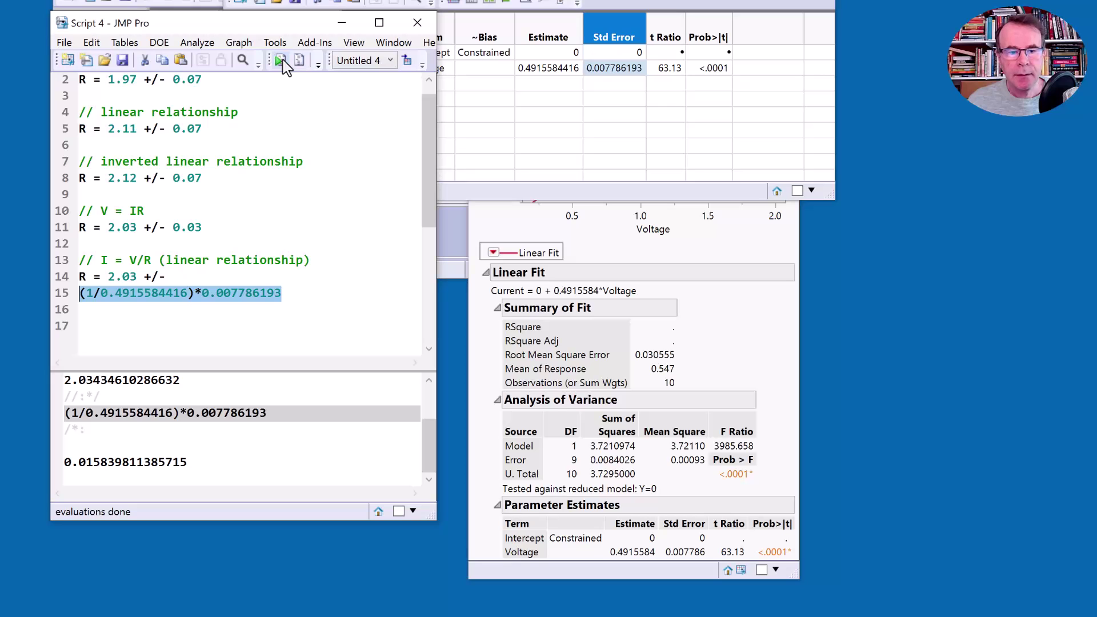
- Square the reciprocal to get 0.0322, record 0.03 as the uncertainty on line 14, and delete line 15
{"action": "left_click", "coordinate": [211, 274]}
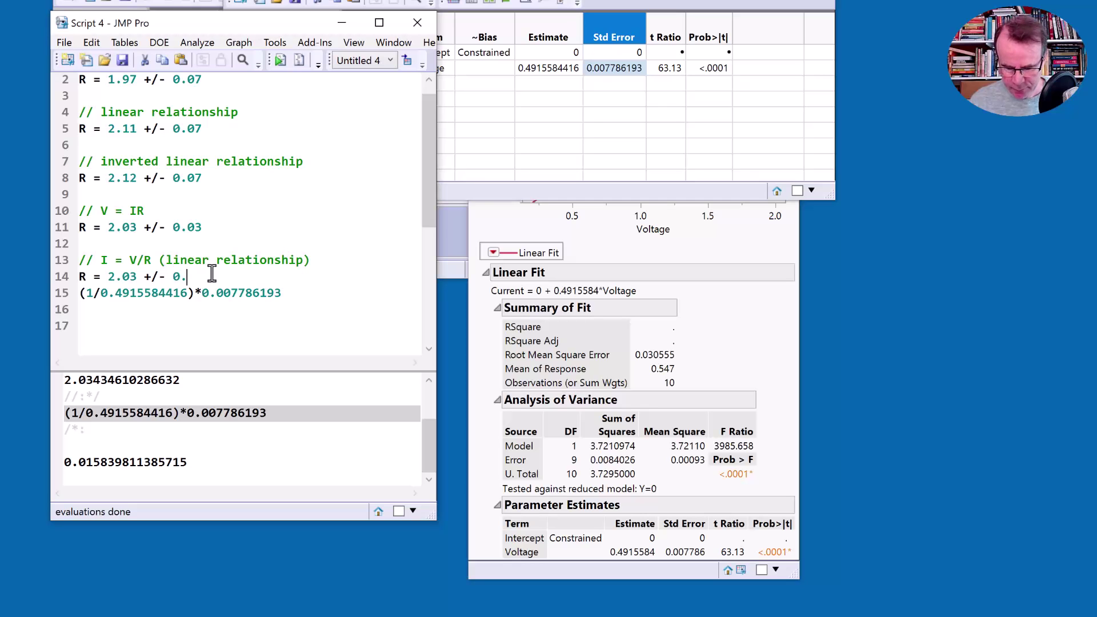
{"action": "type", "text": "0.02"}
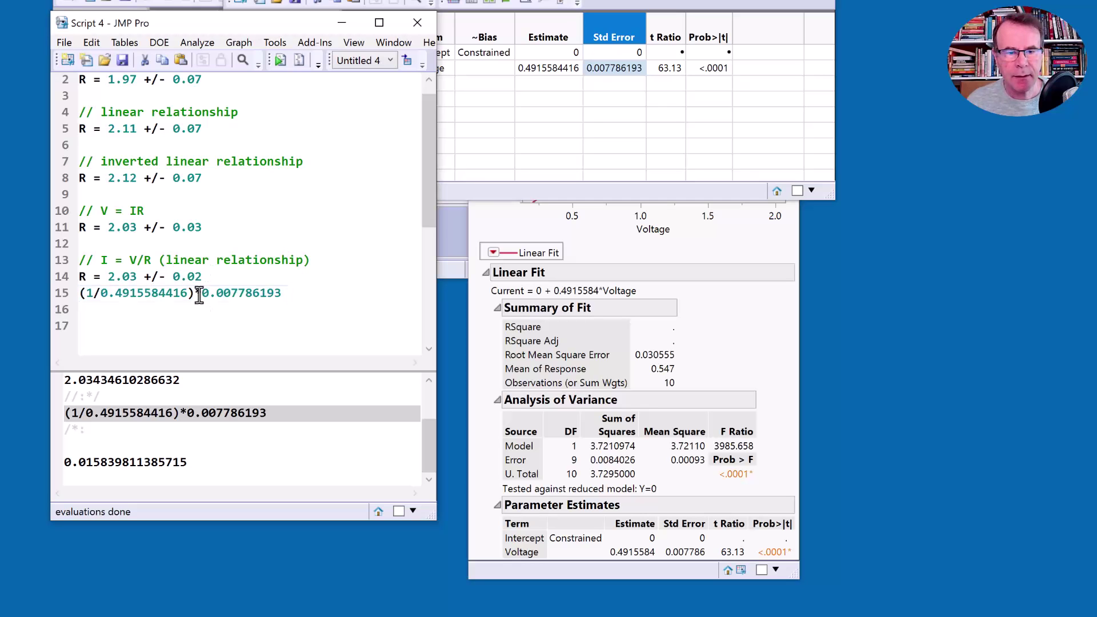
{"action": "left_click", "coordinate": [195, 293]}
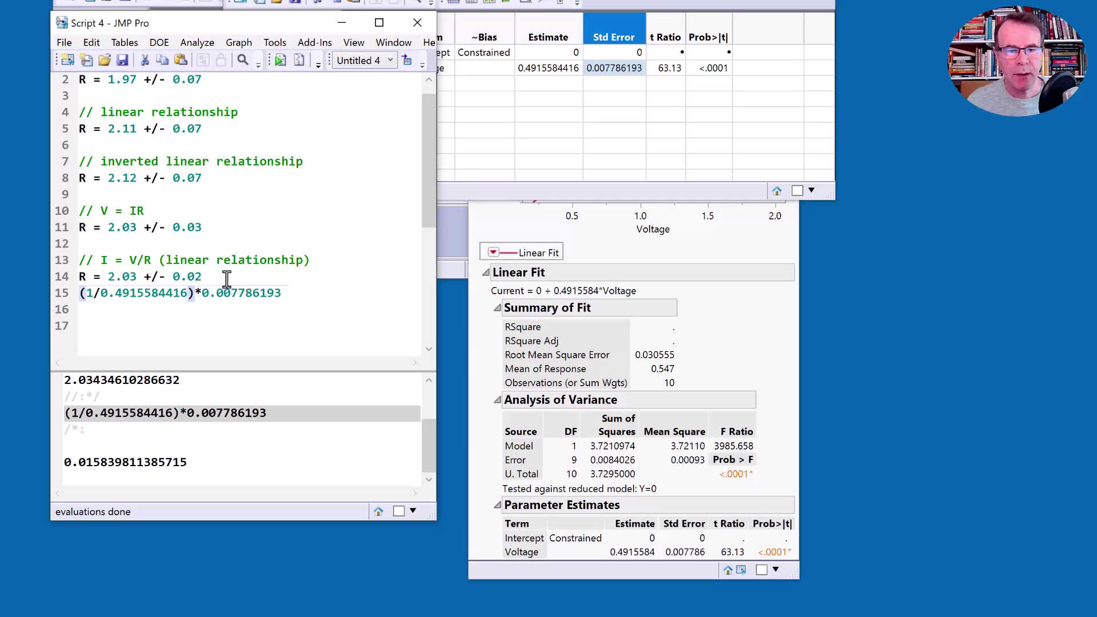
{"action": "type", "text": "^2"}
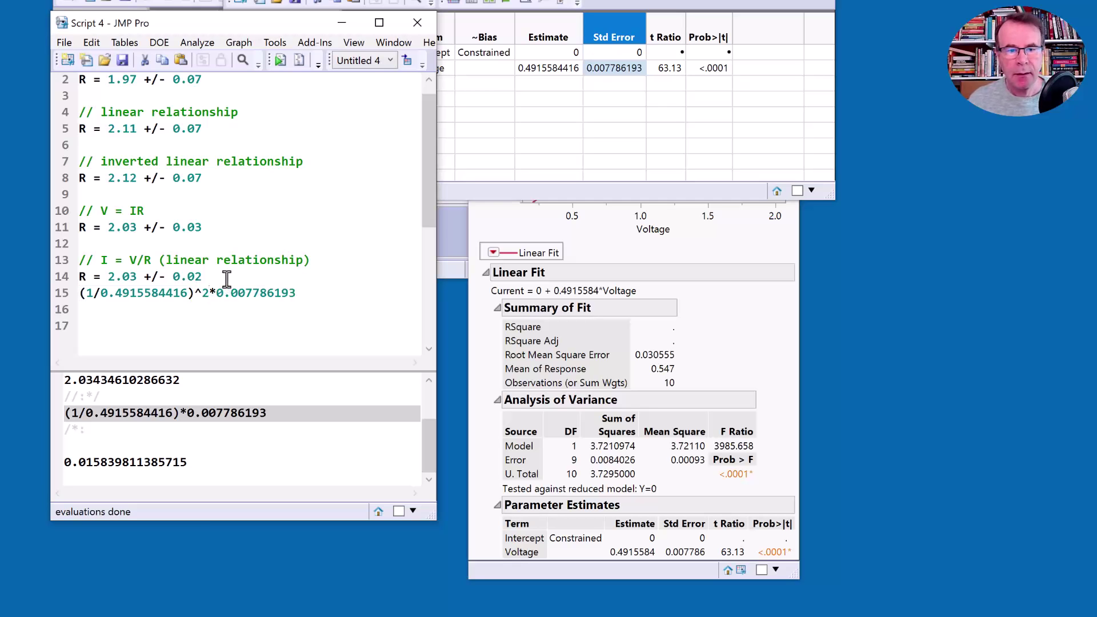
{"action": "left_click", "coordinate": [315, 293]}
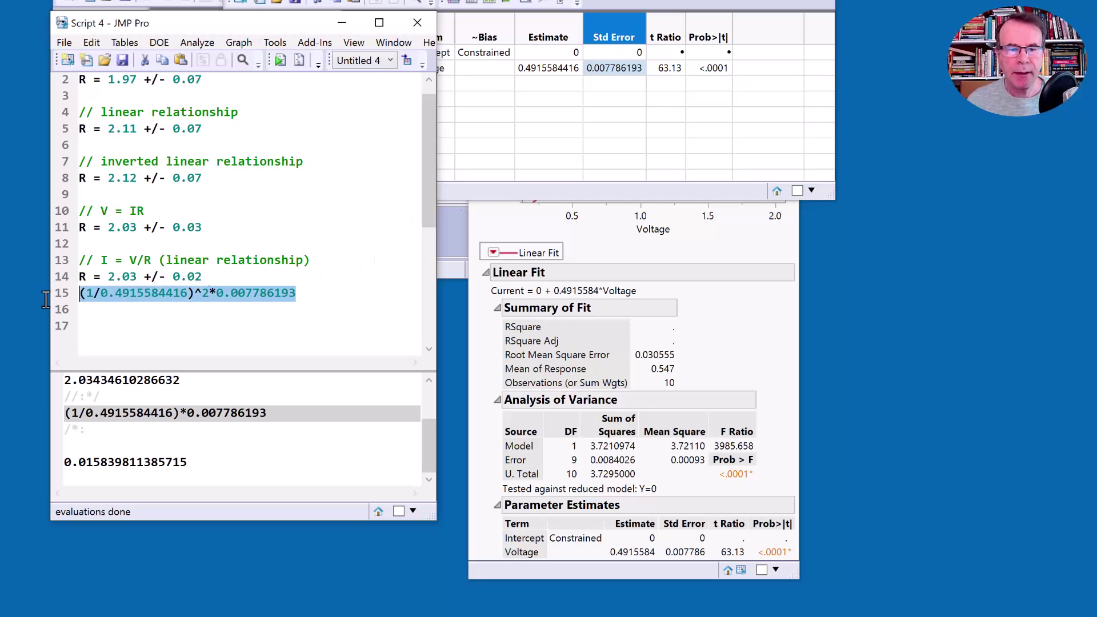
{"action": "left_click", "coordinate": [281, 61]}
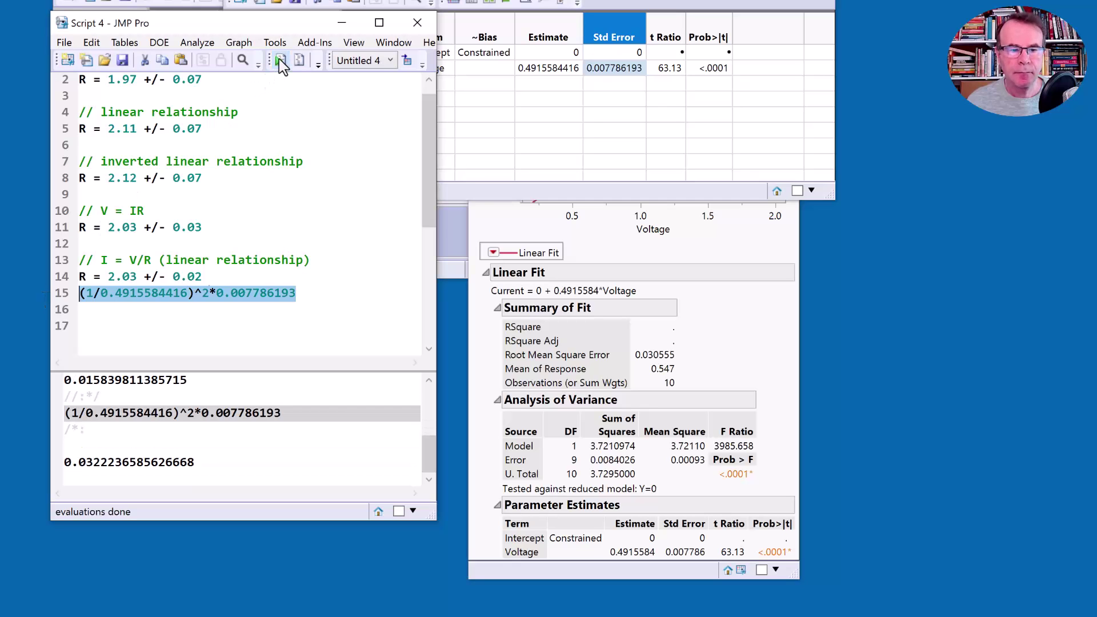
{"action": "left_click", "coordinate": [205, 277]}
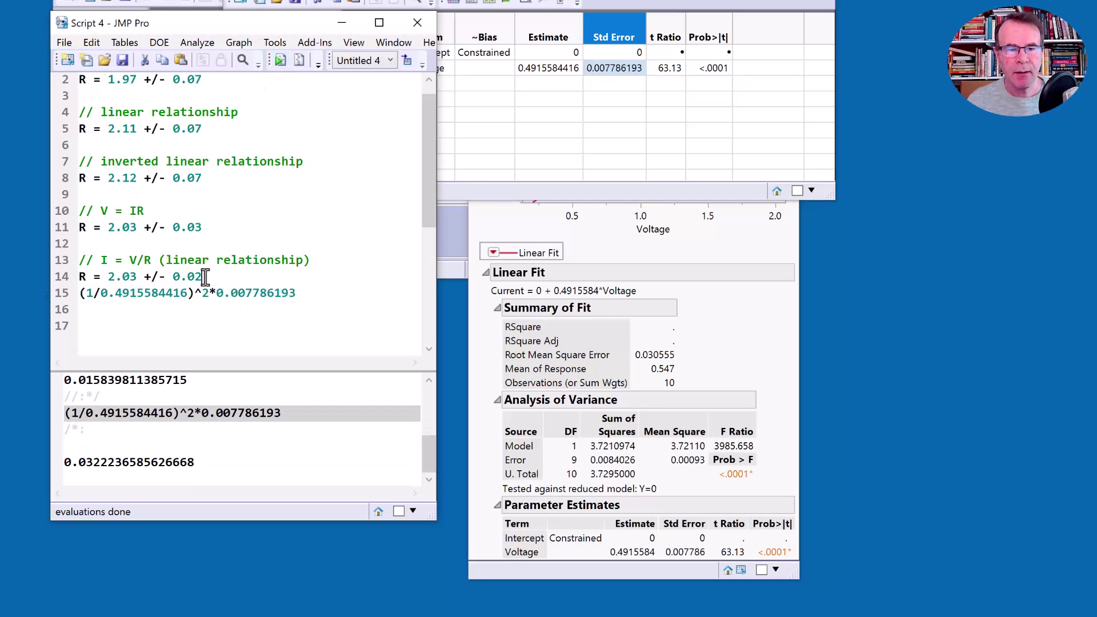
{"action": "key", "text": "Right"}
{"action": "key", "text": "shift+Down"}
{"action": "key", "text": "Delete"}
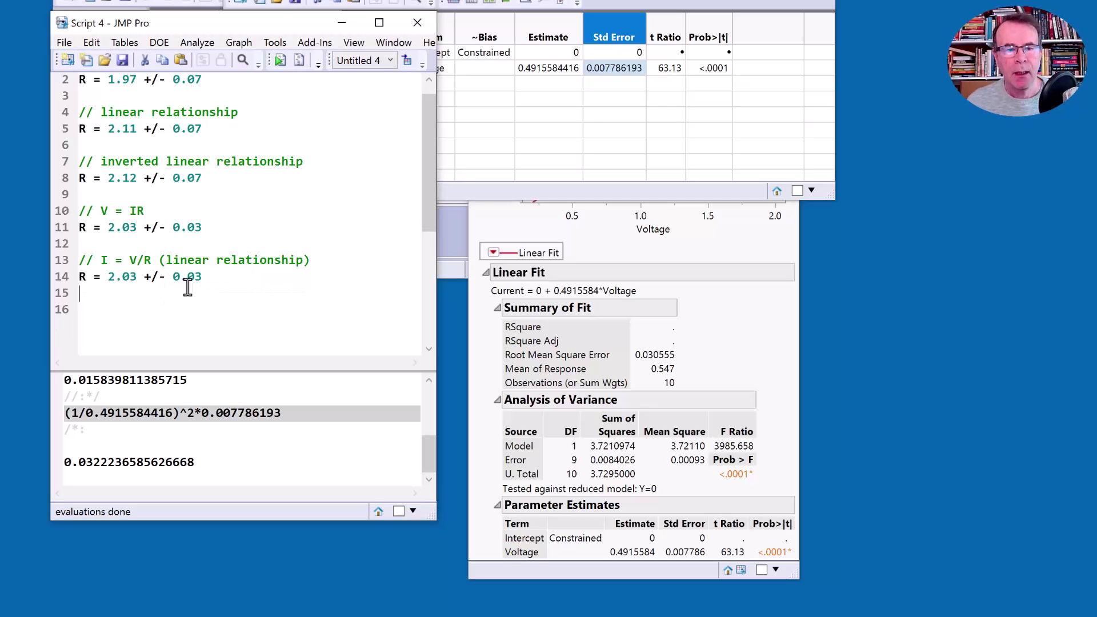
- Add a '// gradient descent' heading and close the Untitled 4 table without saving
{"action": "key", "text": "Return"}
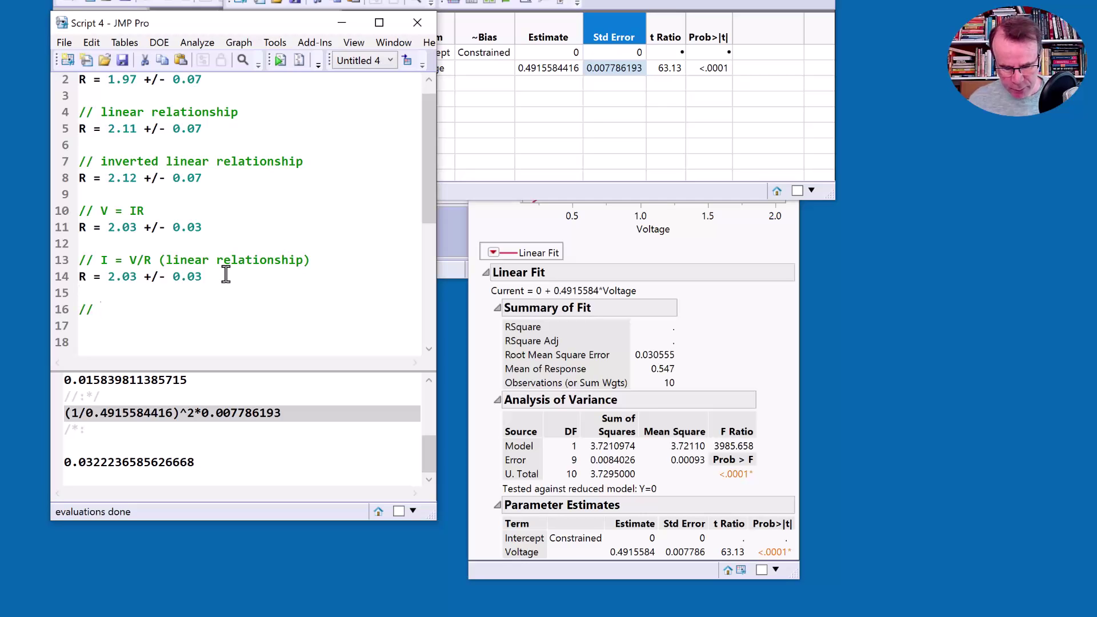
{"action": "type", "text": "gradient sxe"}
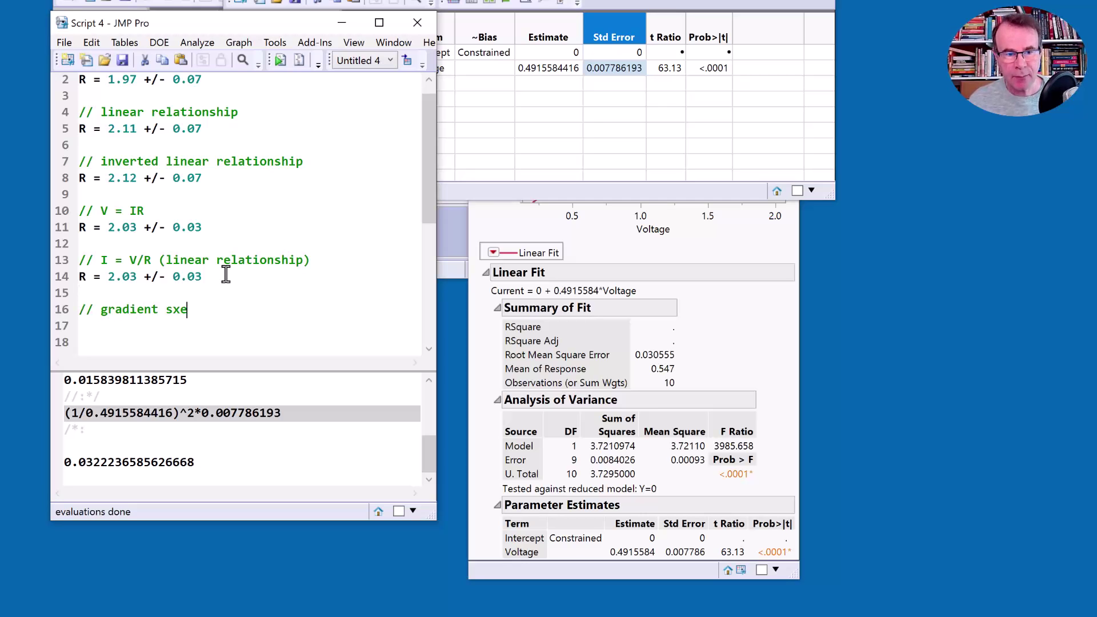
{"action": "key", "text": "BackSpace"}
{"action": "key", "text": "BackSpace"}
{"action": "key", "text": "BackSpace"}
{"action": "type", "text": "descent"}
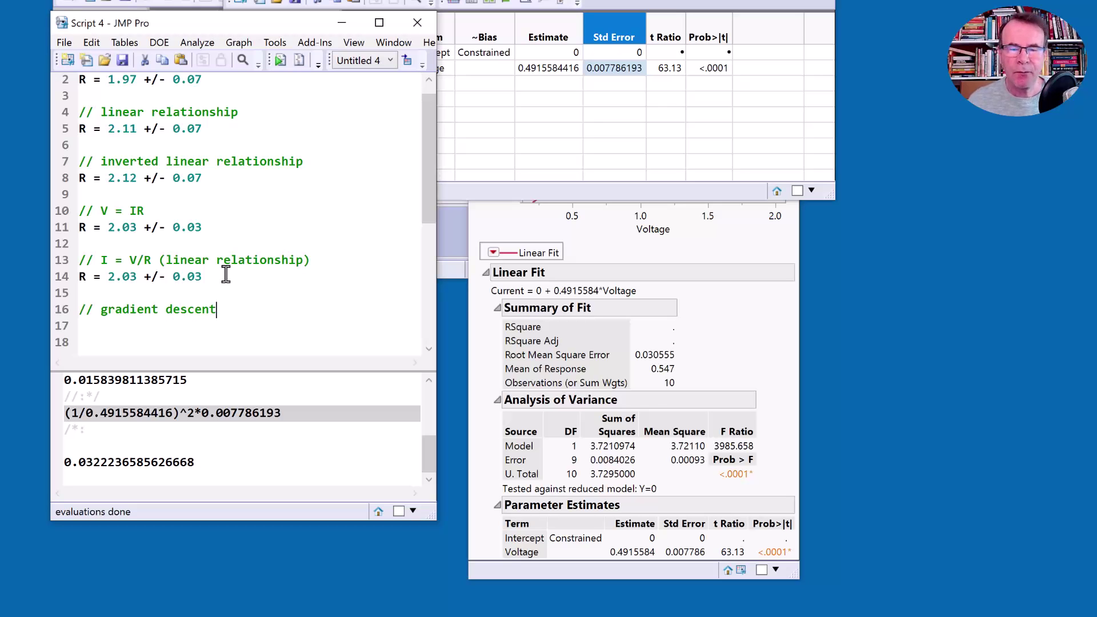
{"action": "left_click", "coordinate": [622, 58]}
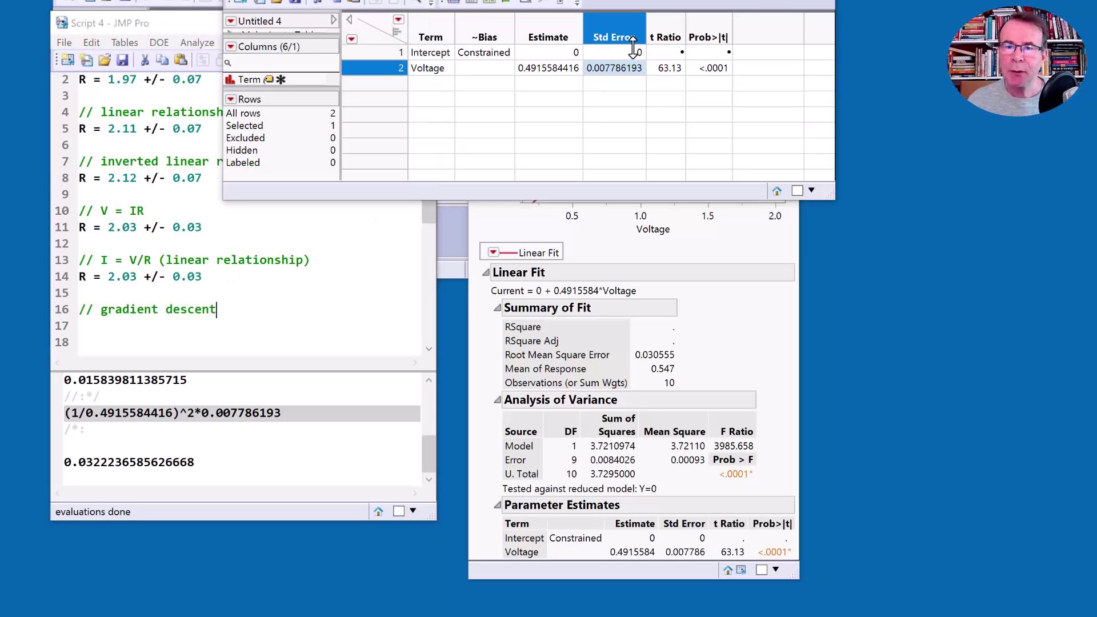
{"action": "key", "text": "ctrl+w"}
{"action": "left_click", "coordinate": [682, 325]}
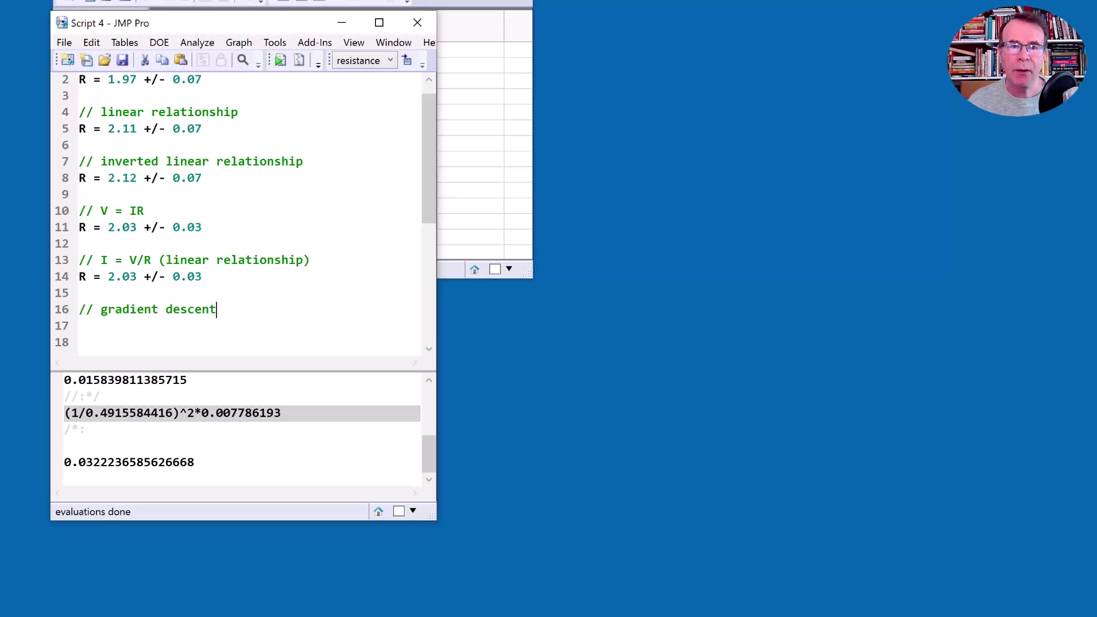
- Add a new column to the resistance data table and name it R
{"action": "left_click", "coordinate": [486, 86]}
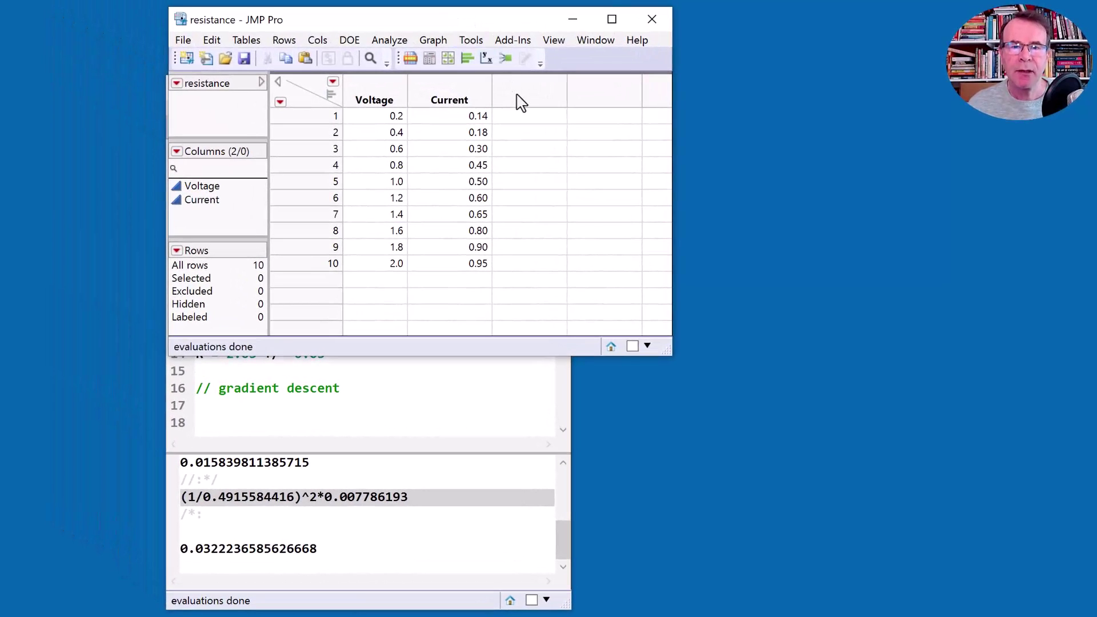
{"action": "double_click", "coordinate": [521, 104]}
{"action": "left_click", "coordinate": [522, 104]}
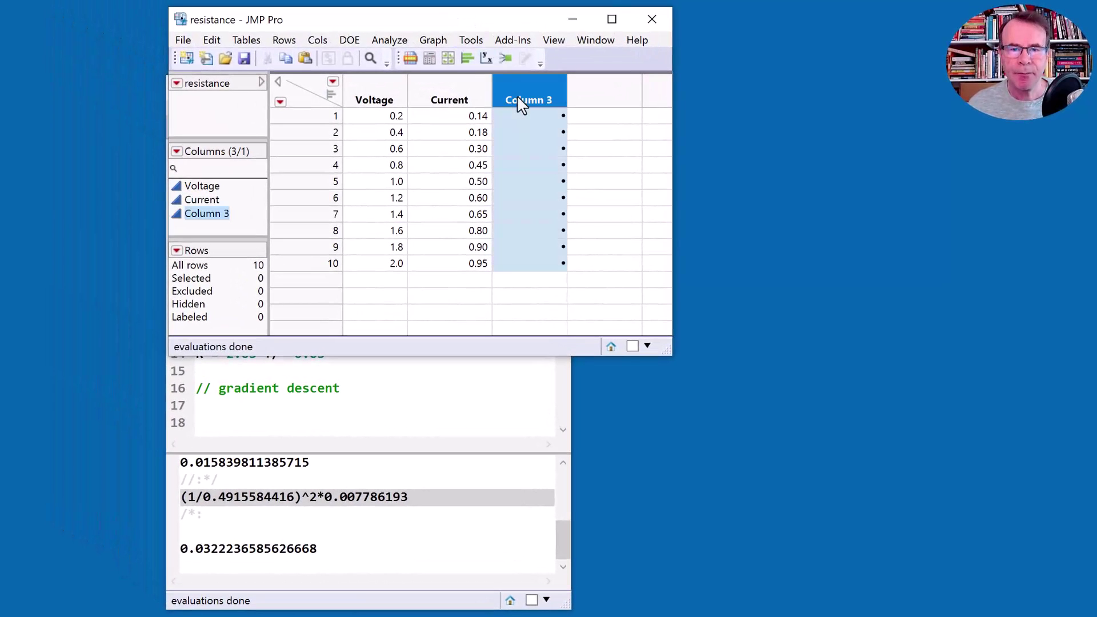
{"action": "left_click", "coordinate": [522, 104]}
{"action": "type", "text": "R"}
{"action": "key", "text": "Return"}
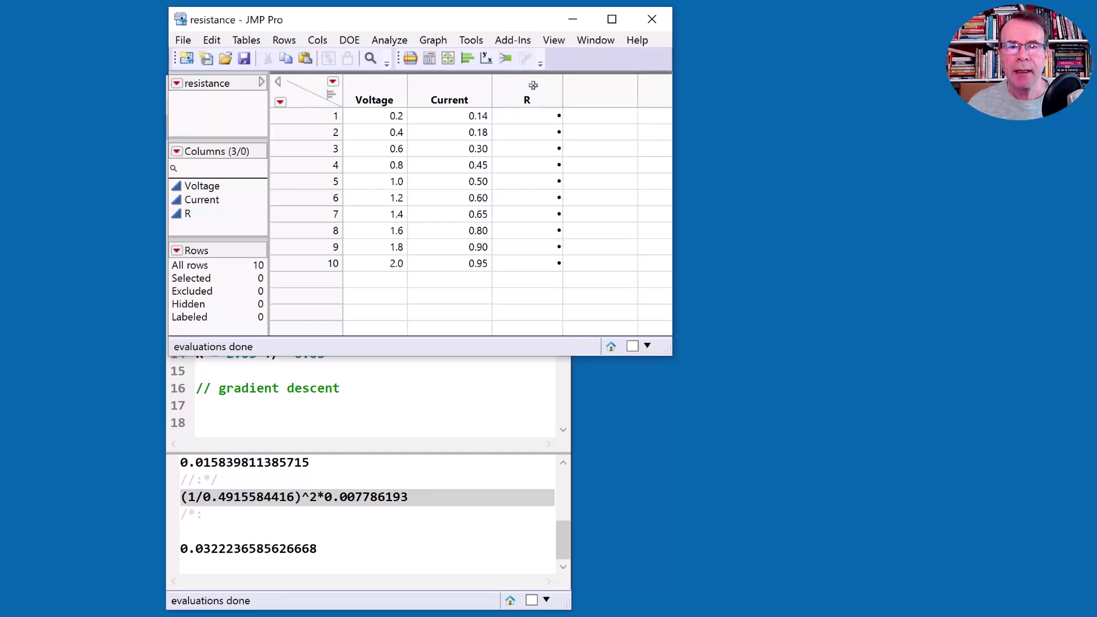
- Rename the new column from R to V
{"action": "right_click", "coordinate": [533, 85]}
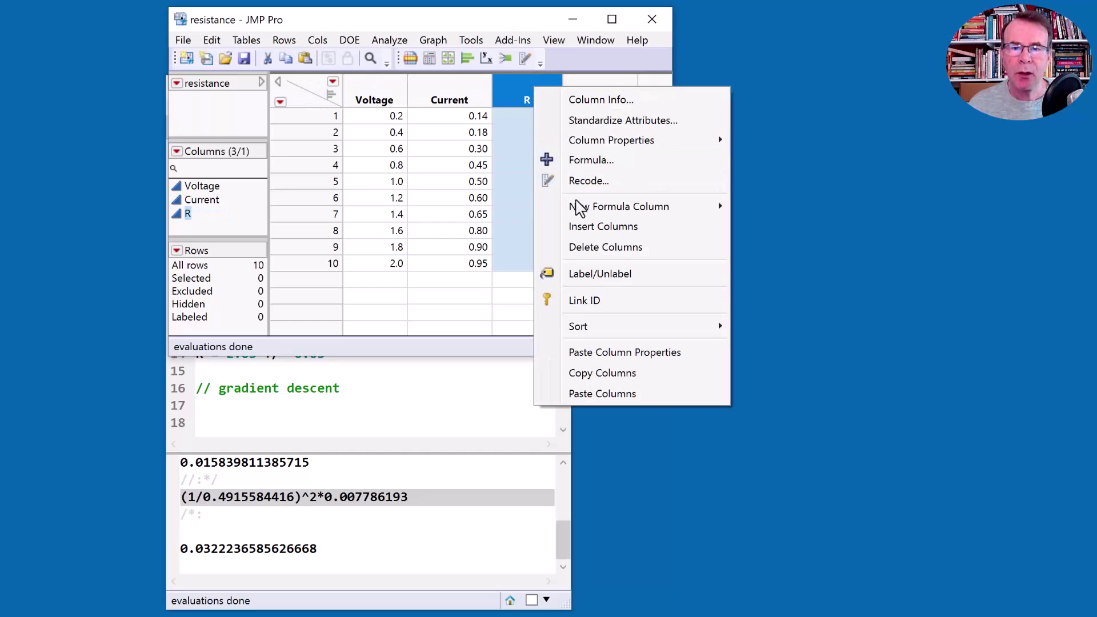
{"action": "mouse_move", "coordinate": [580, 208]}
{"action": "mouse_move", "coordinate": [741, 212]}
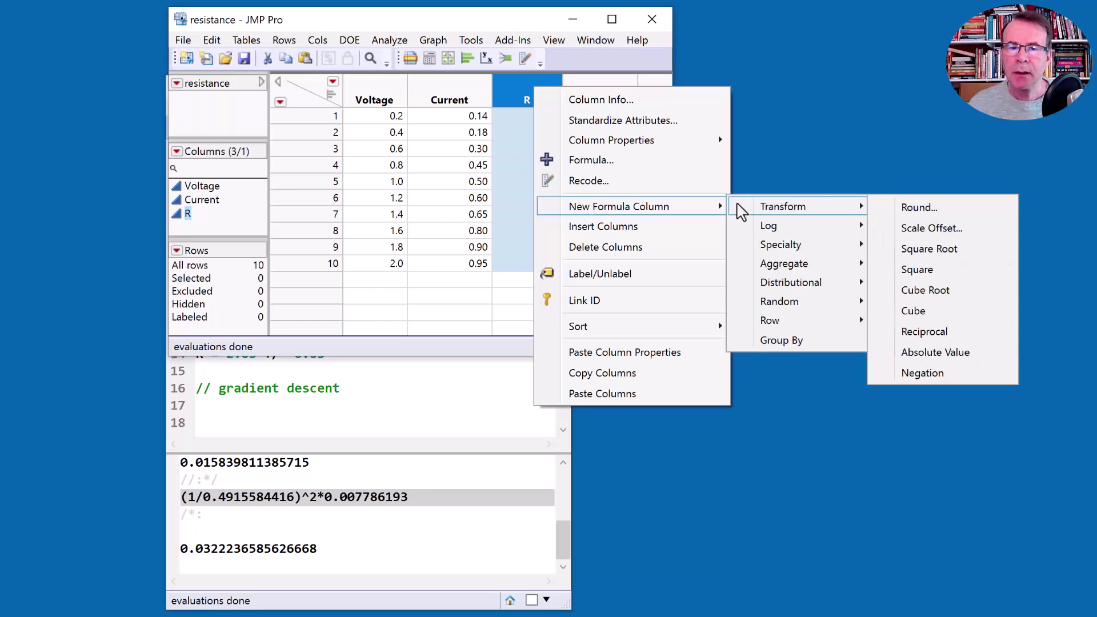
{"action": "key", "text": "Escape"}
{"action": "key", "text": "Escape"}
{"action": "key", "text": "Escape"}
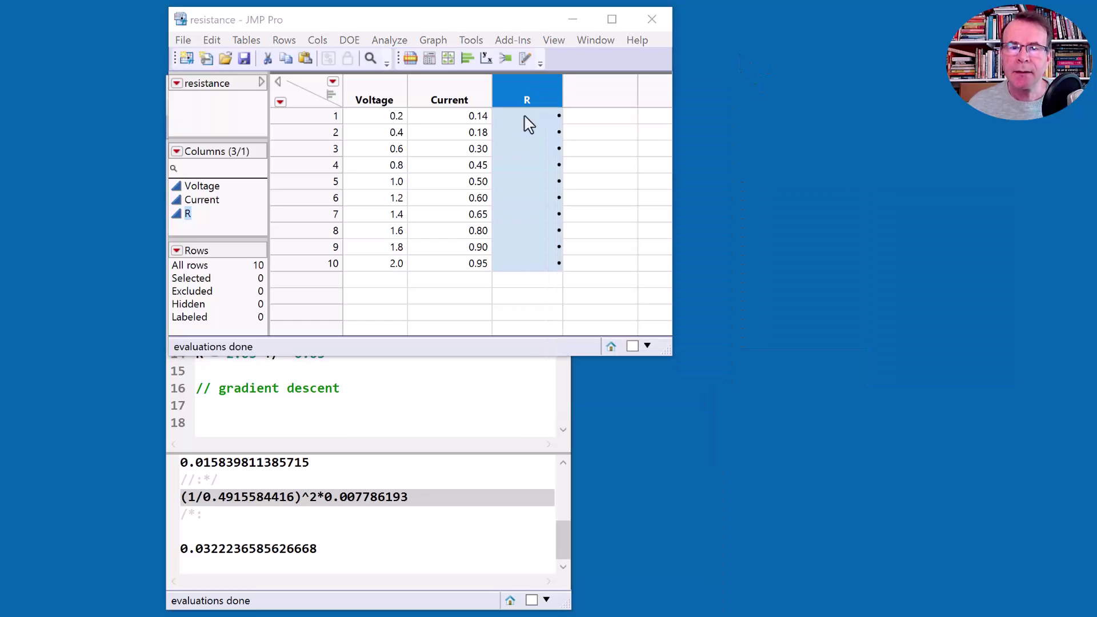
{"action": "left_click", "coordinate": [524, 100]}
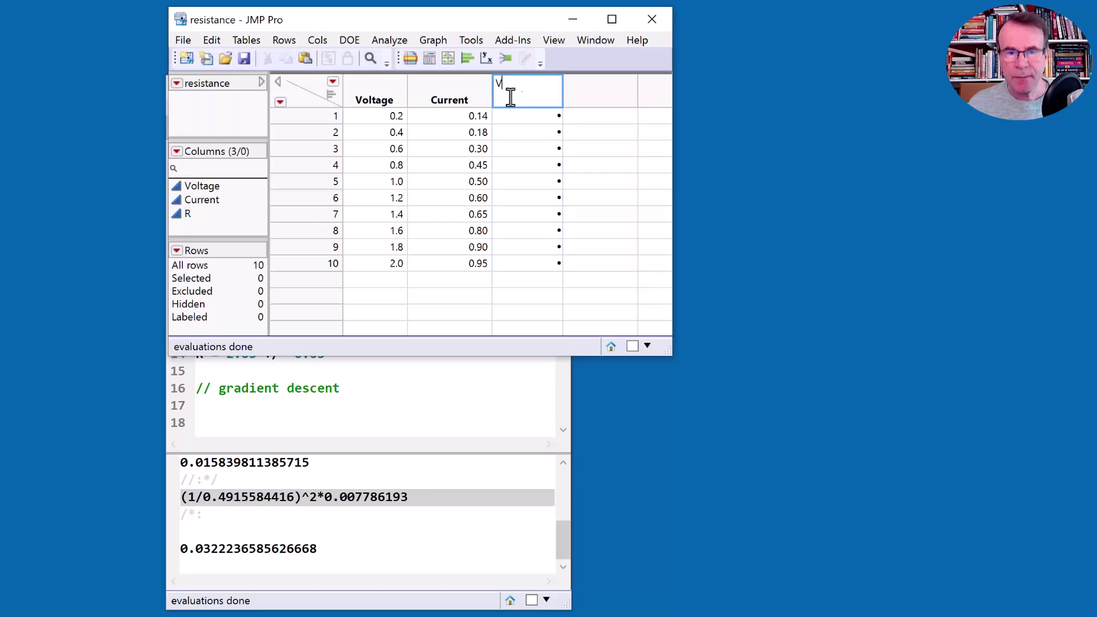
{"action": "type", "text": "V"}
{"action": "key", "text": "Return"}
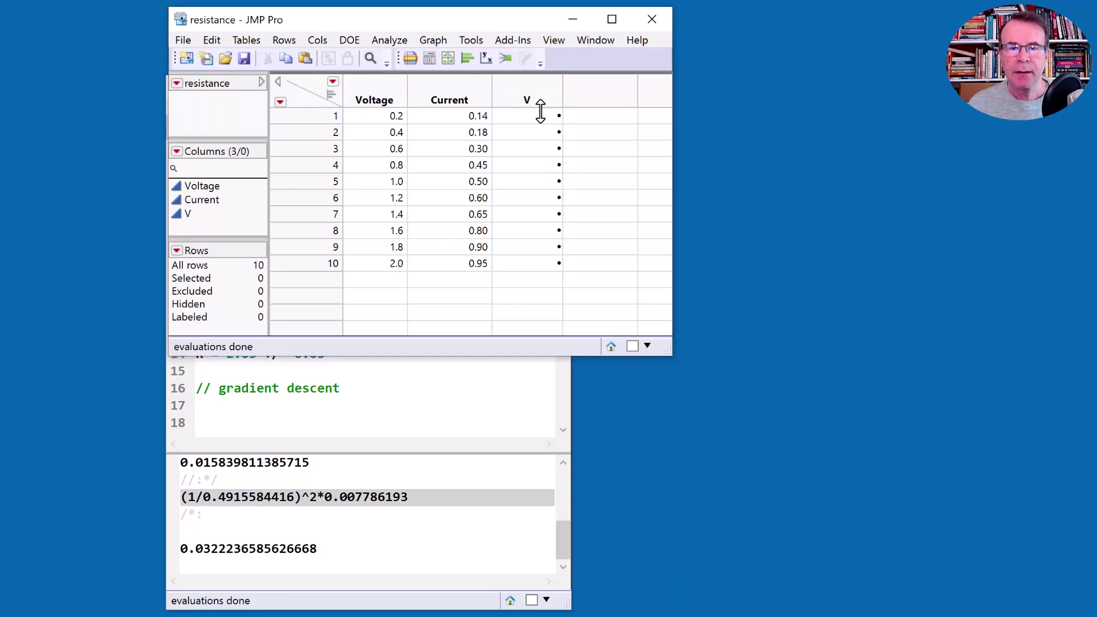
- Choose Formula from the V column's context menu
{"action": "left_click", "coordinate": [527, 100]}
{"action": "right_click", "coordinate": [529, 100]}
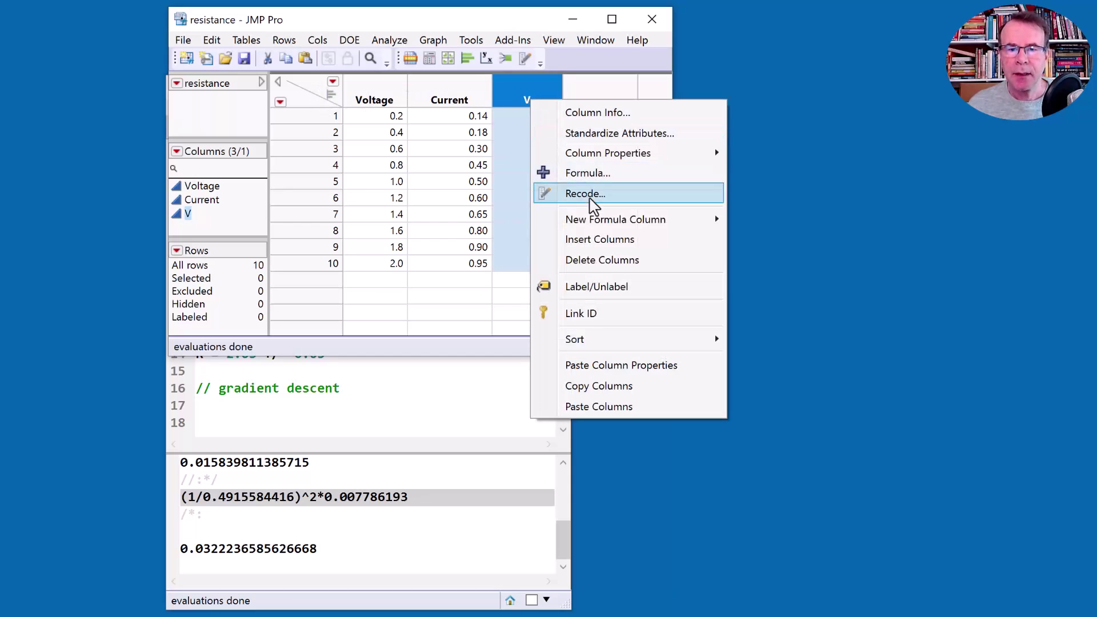
{"action": "mouse_move", "coordinate": [600, 222]}
{"action": "mouse_move", "coordinate": [783, 225]}
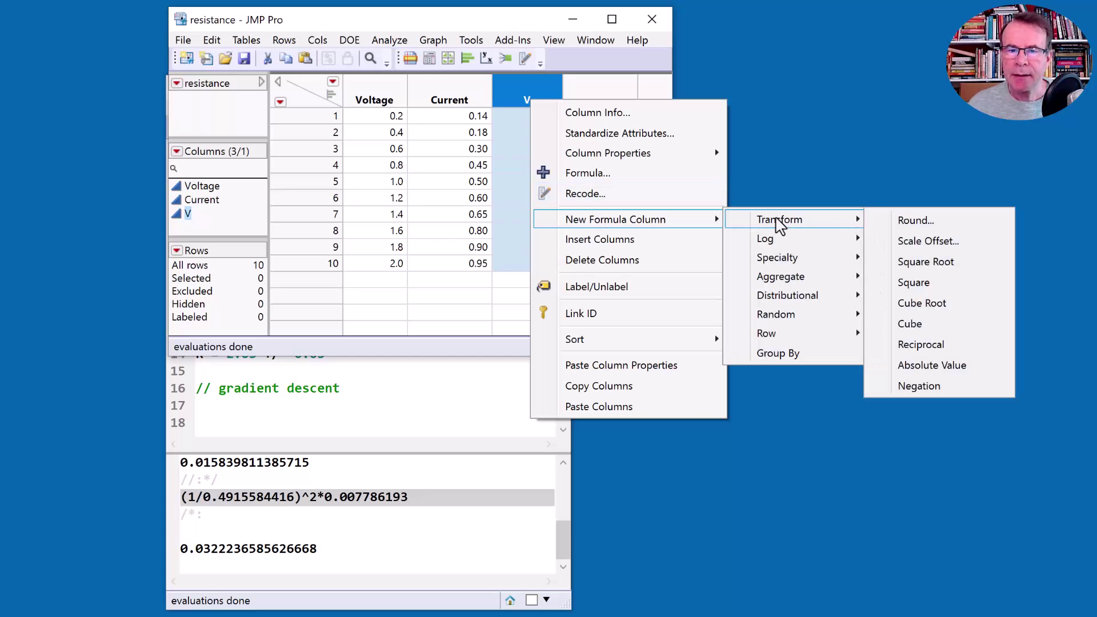
{"action": "left_click", "coordinate": [624, 172]}
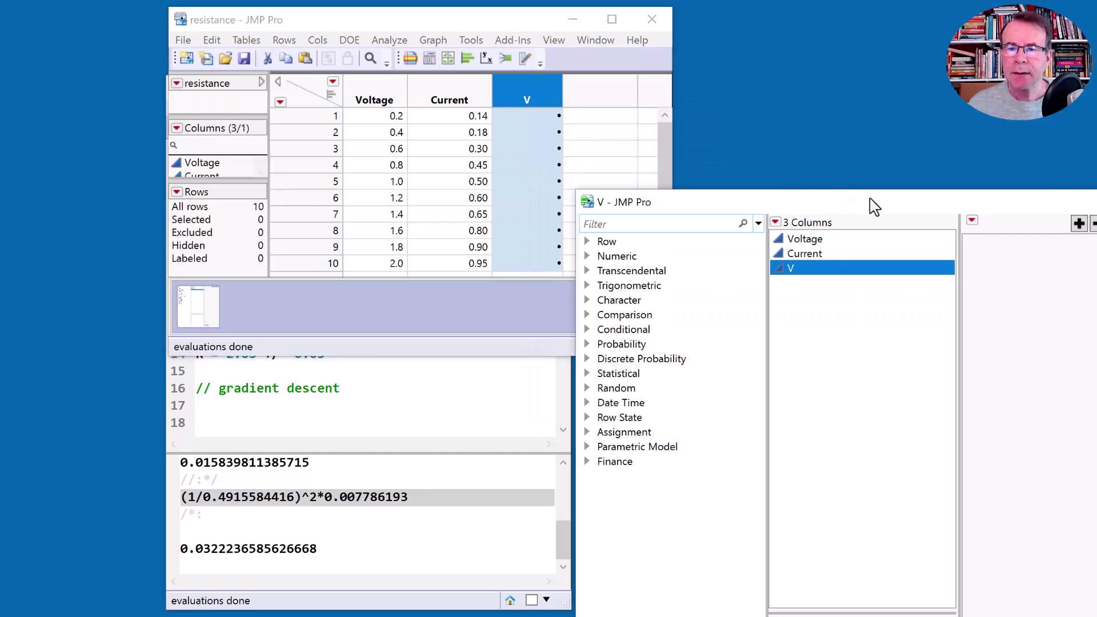
- Give column V the formula Current × R, with new parameter R starting at 1
{"action": "left_click_drag", "start_coordinate": [387, 52], "coordinate": [362, 19]}
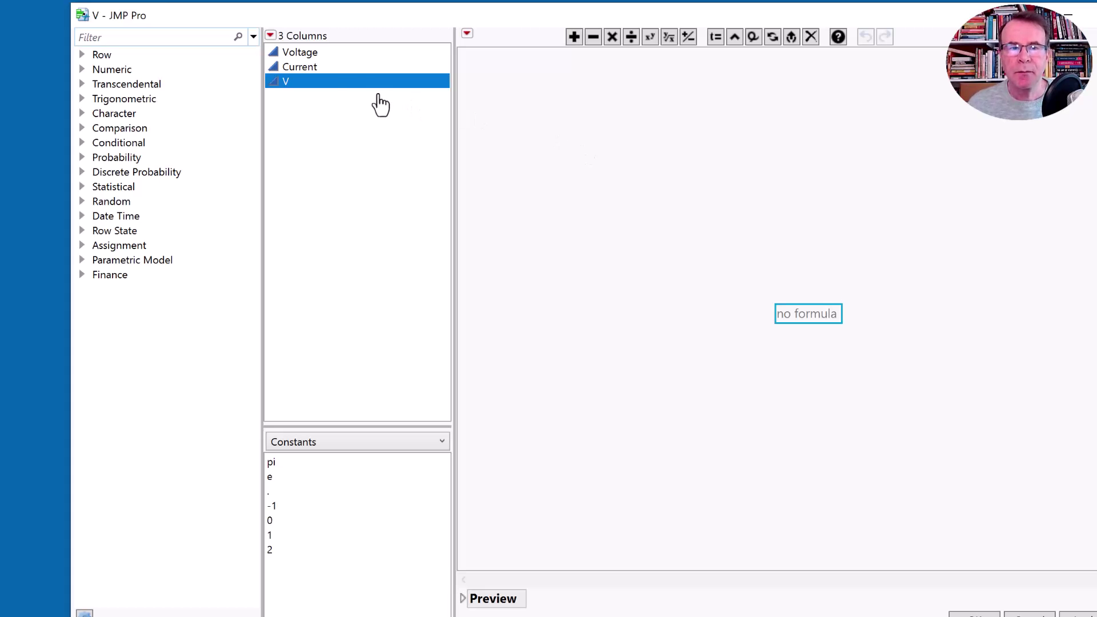
{"action": "left_click", "coordinate": [346, 67]}
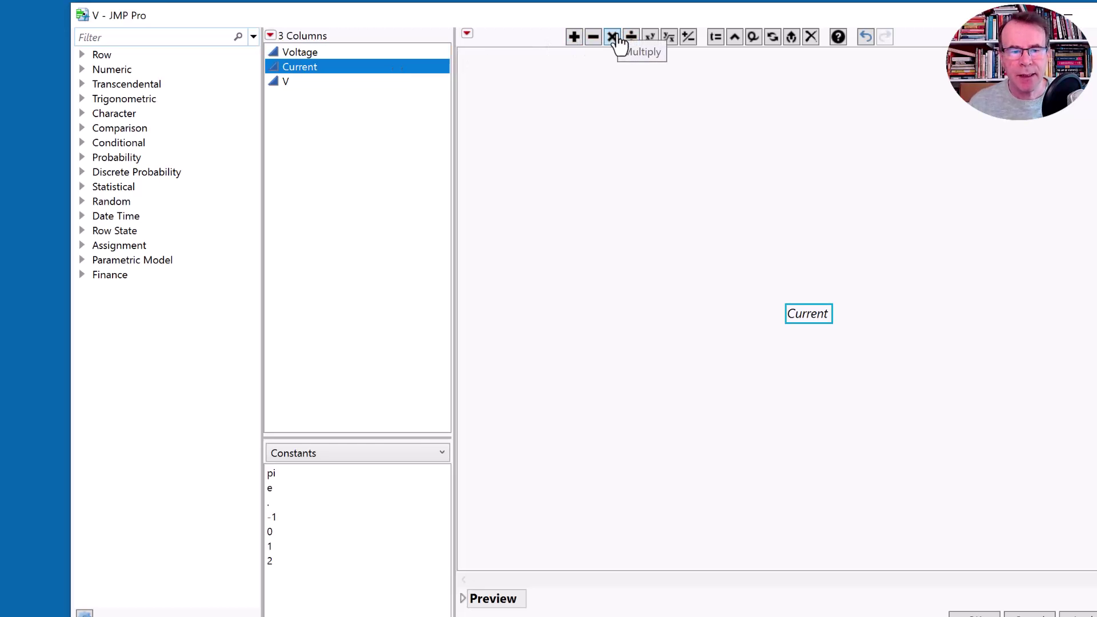
{"action": "left_click", "coordinate": [384, 457]}
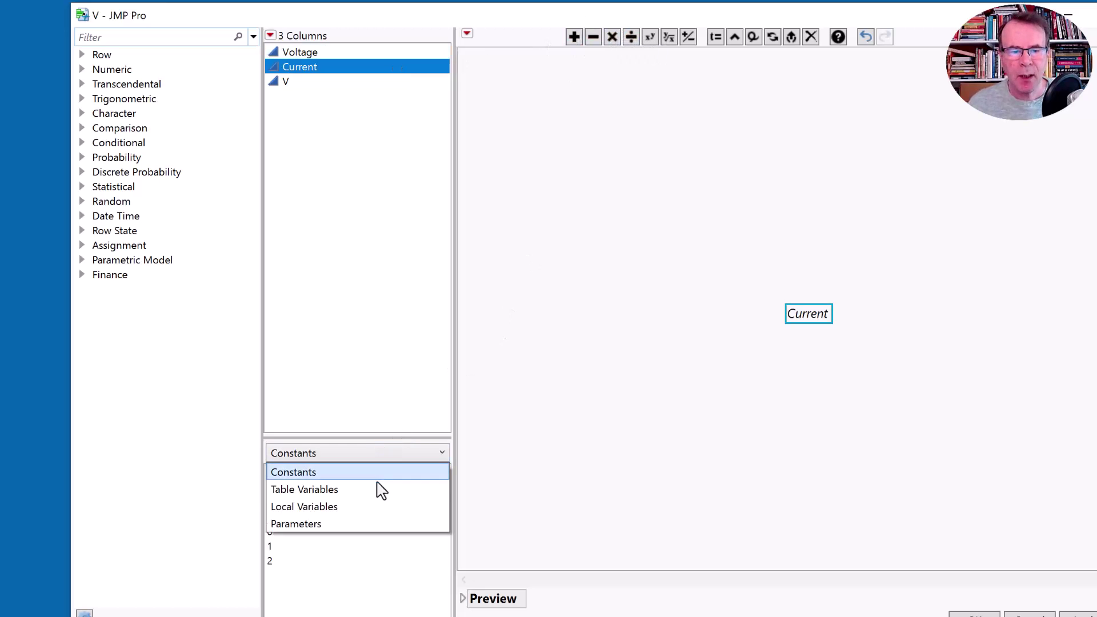
{"action": "left_click", "coordinate": [365, 525]}
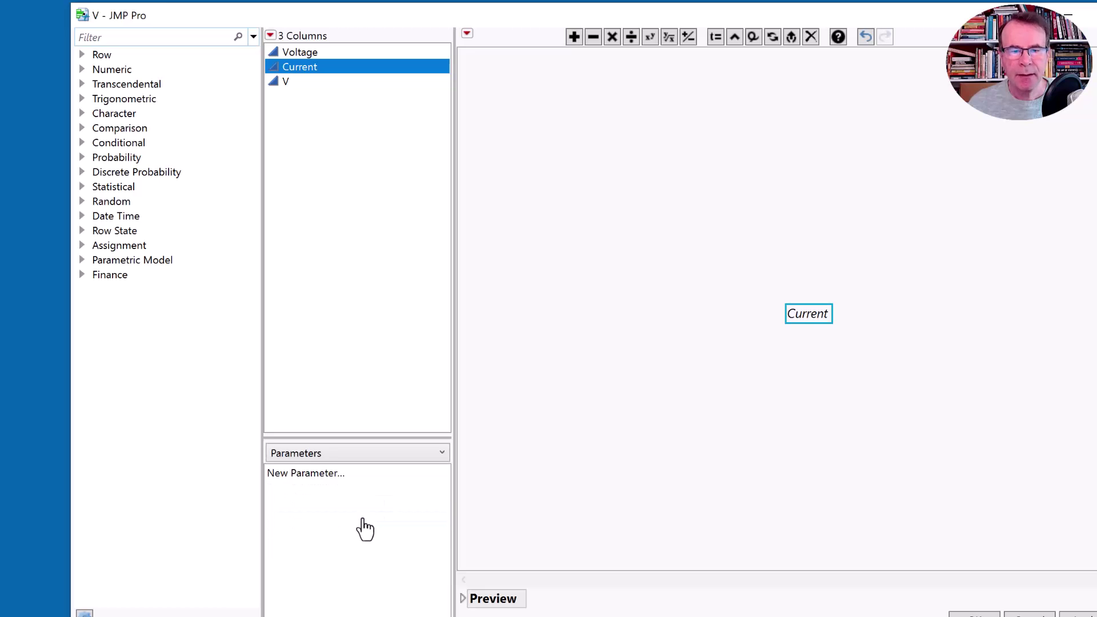
{"action": "left_click", "coordinate": [358, 479]}
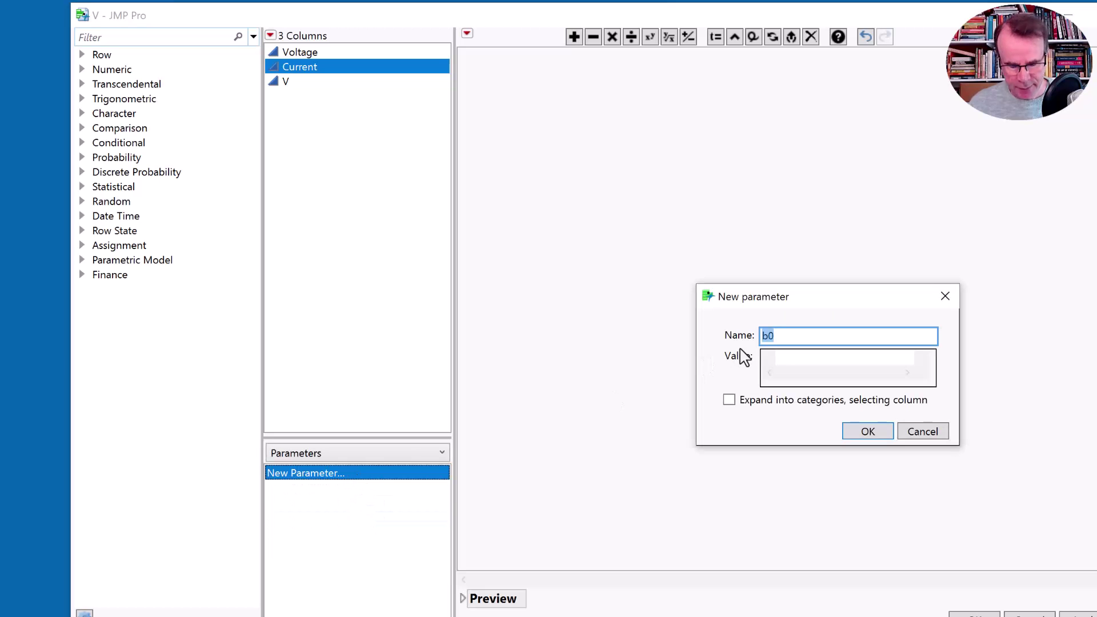
{"action": "type", "text": "R"}
{"action": "left_click", "coordinate": [795, 355]}
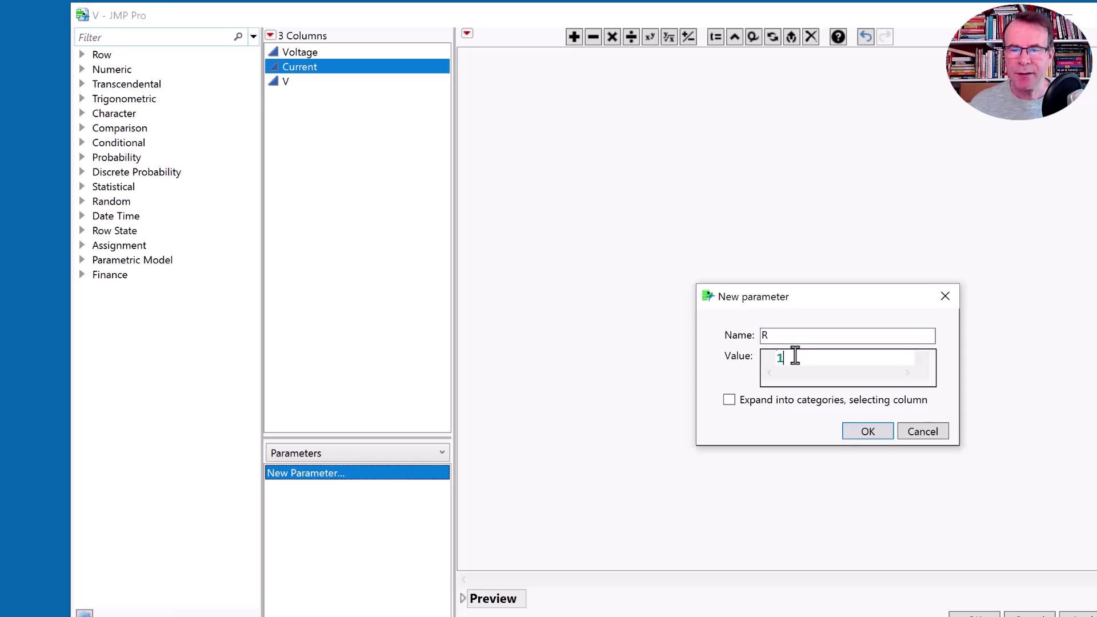
{"action": "left_click", "coordinate": [862, 433]}
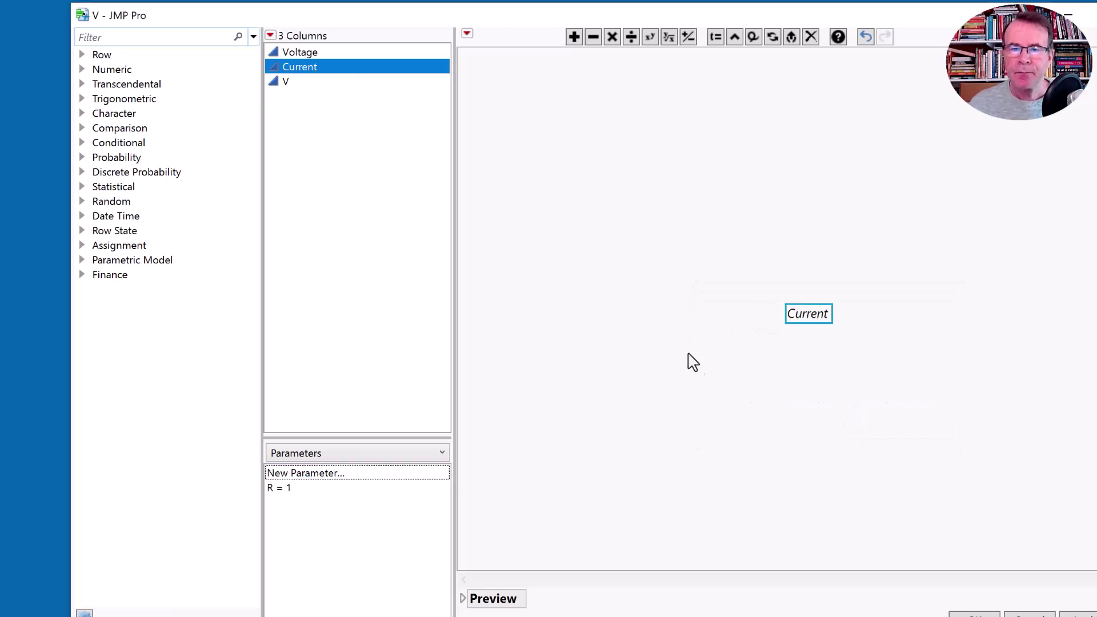
{"action": "left_click", "coordinate": [612, 37]}
{"action": "left_click", "coordinate": [312, 488]}
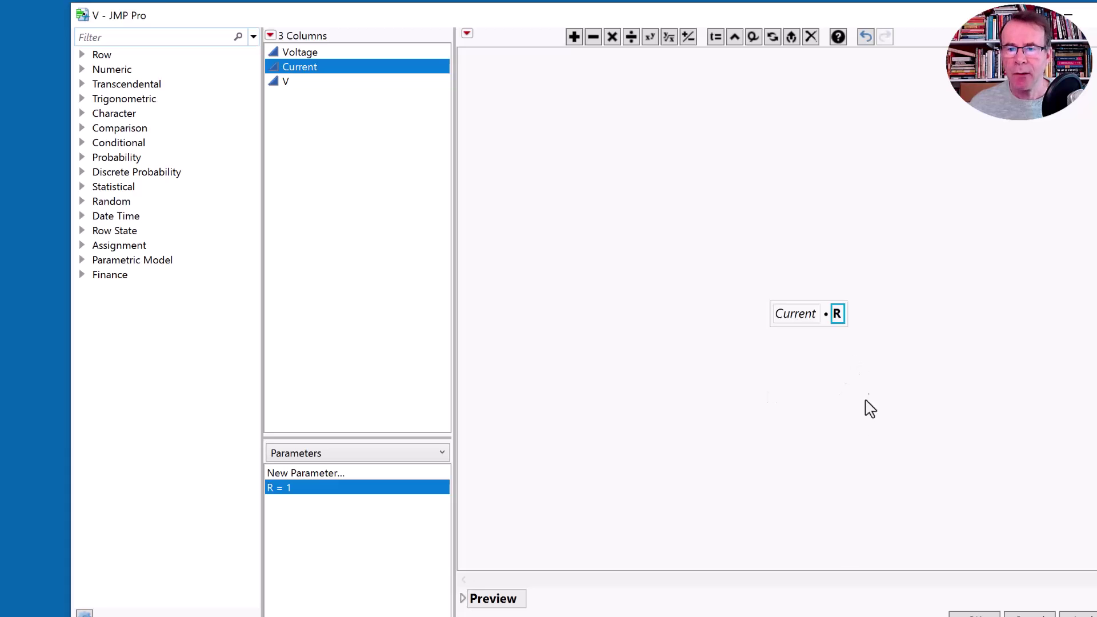
{"action": "left_click", "coordinate": [975, 614]}
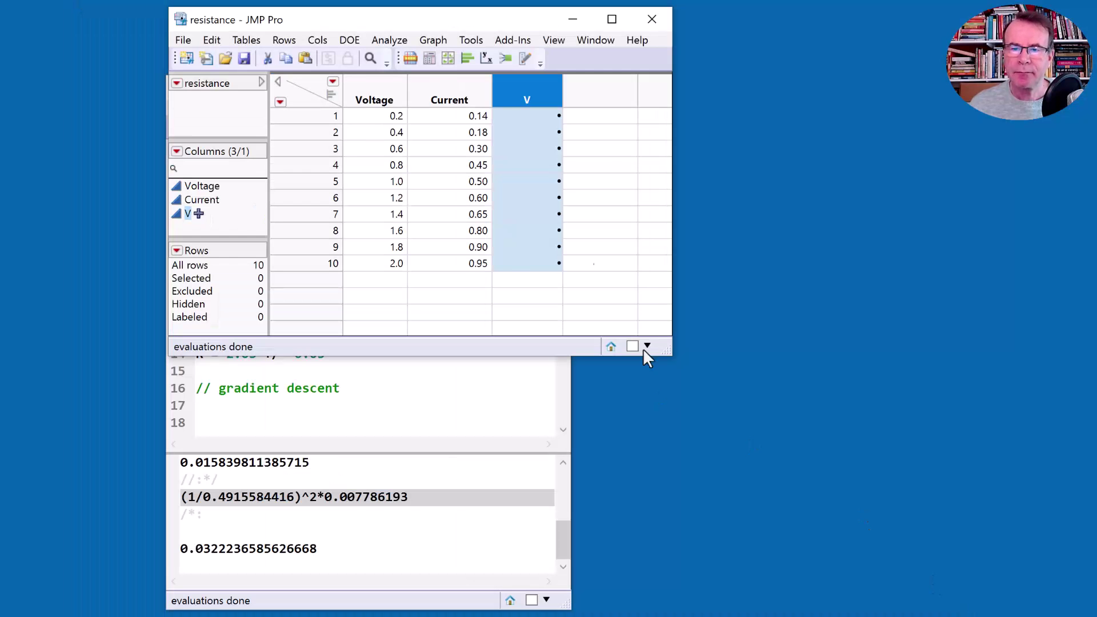
{"action": "left_click", "coordinate": [319, 91]}
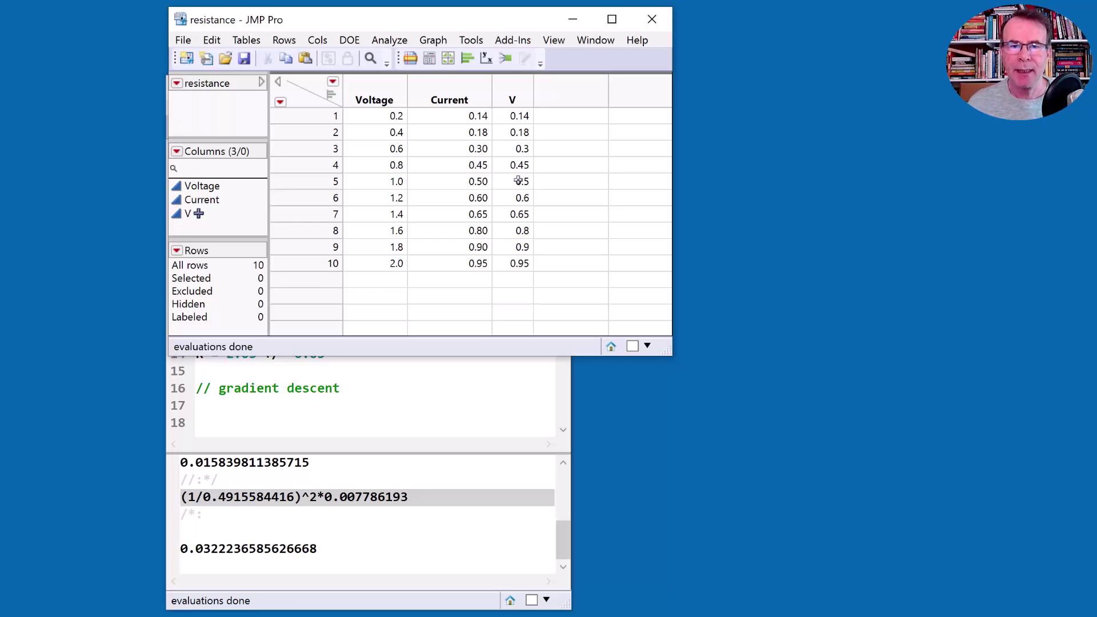
{"action": "left_click", "coordinate": [521, 86]}
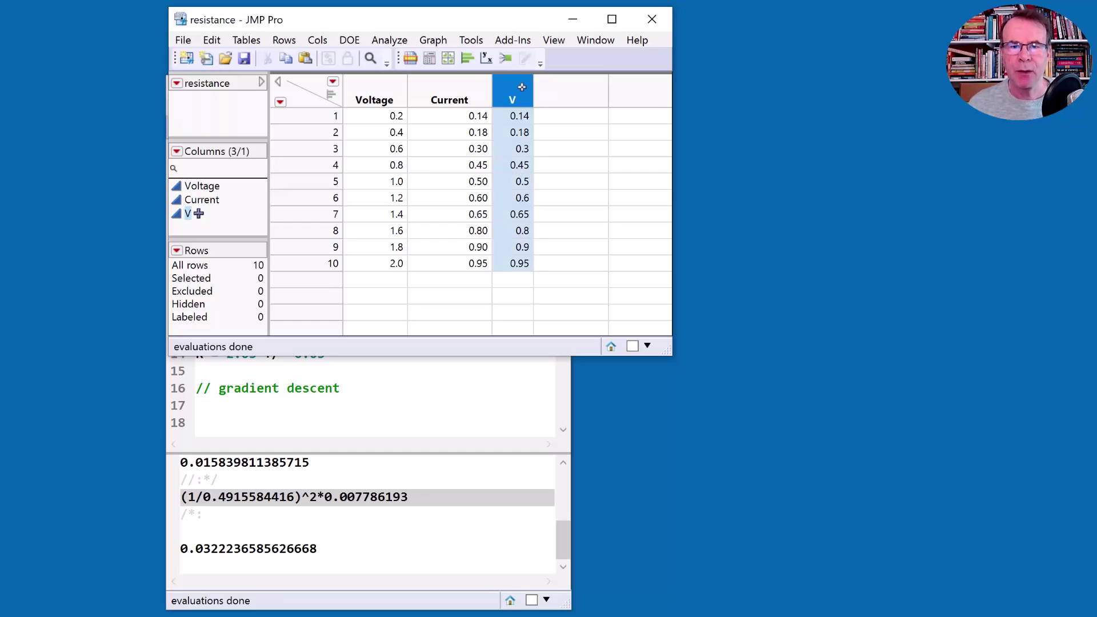
{"action": "left_click", "coordinate": [389, 84]}
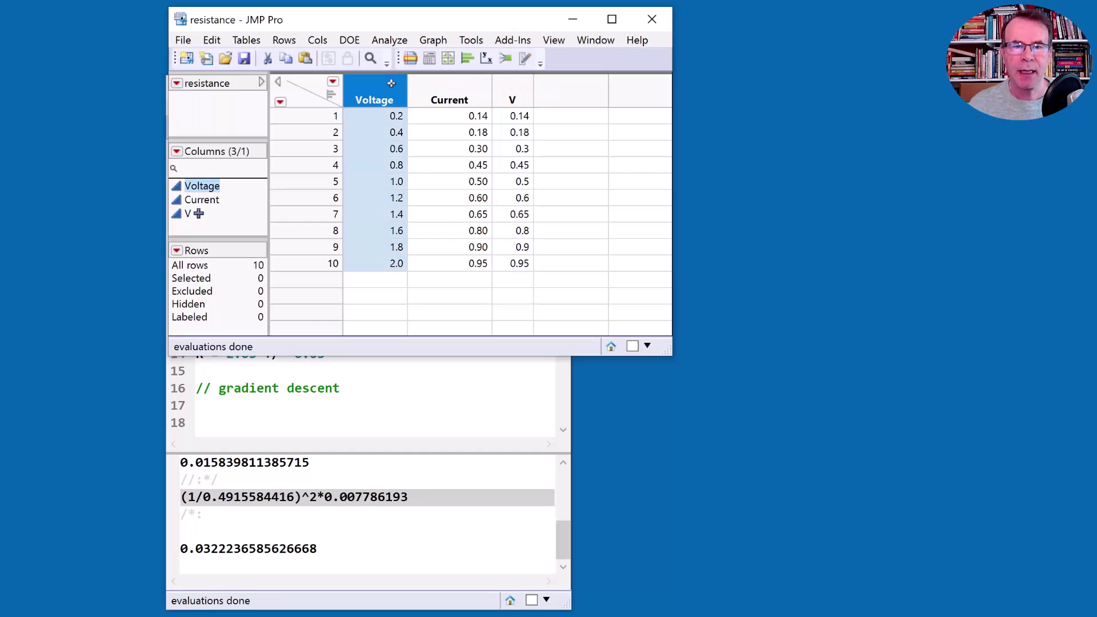
{"action": "left_click", "coordinate": [319, 90]}
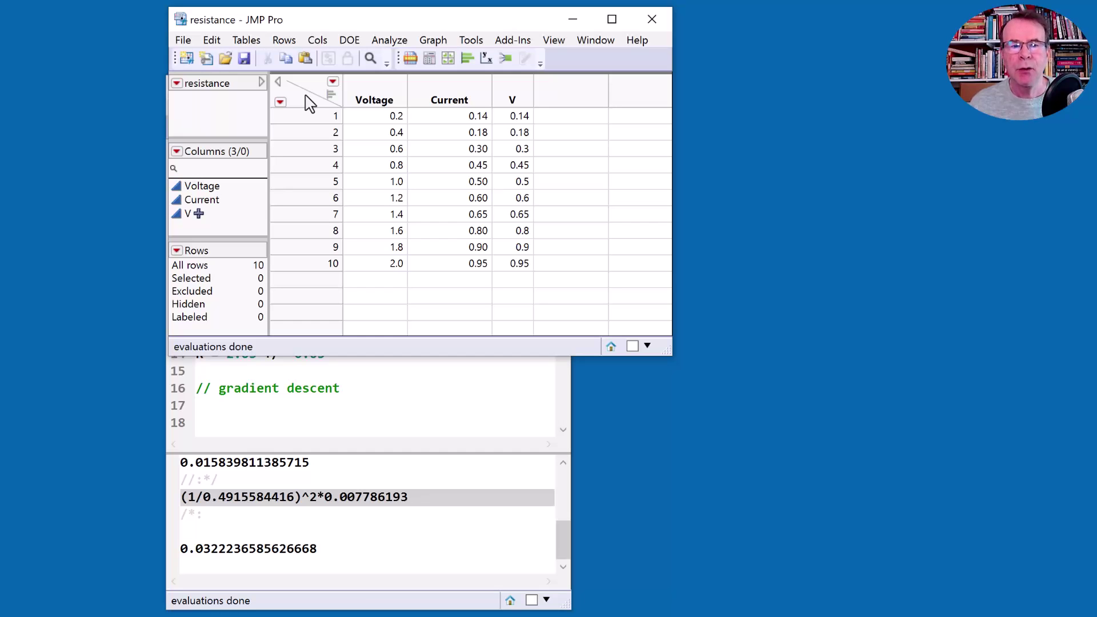
- Launch a Nonlinear fit with Voltage as the response and column V as the predictor formula
{"action": "left_click", "coordinate": [399, 45]}
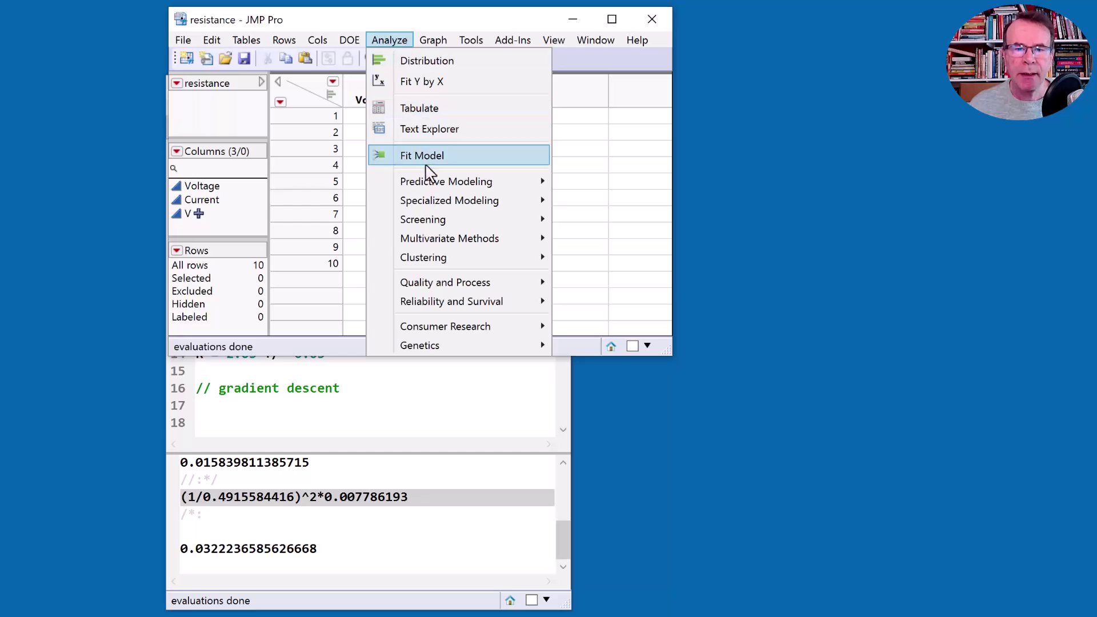
{"action": "mouse_move", "coordinate": [431, 208]}
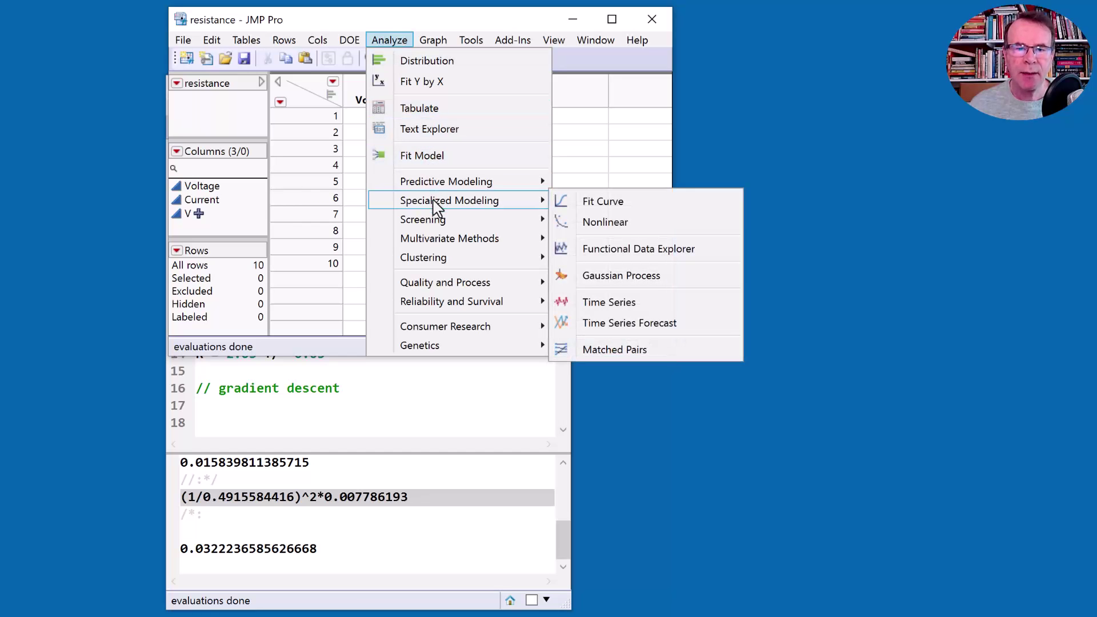
{"action": "left_click", "coordinate": [594, 227]}
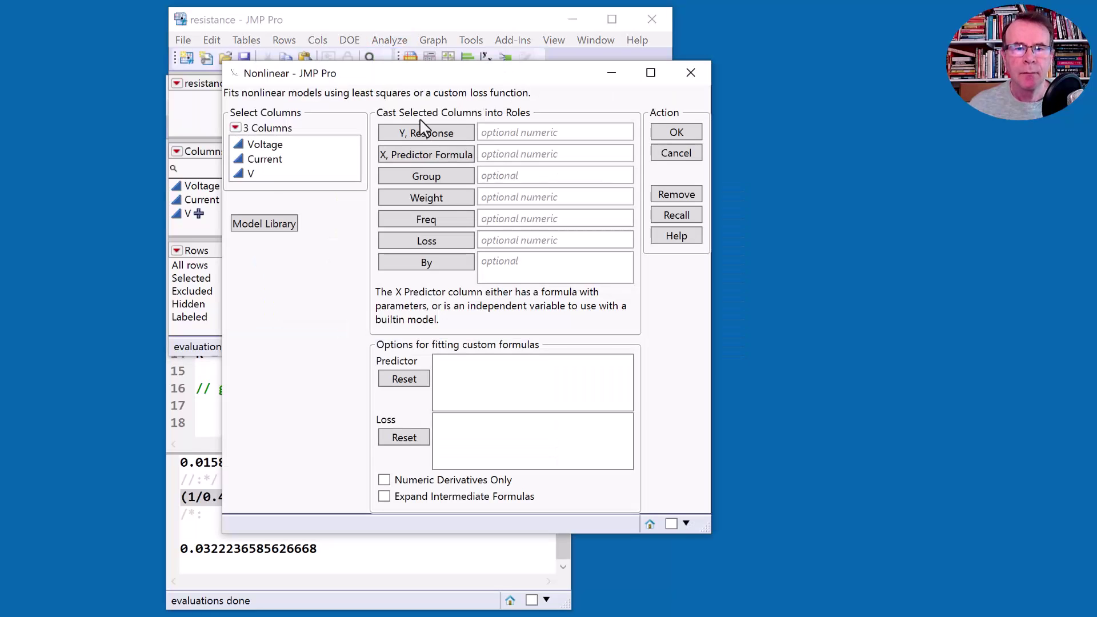
{"action": "left_click", "coordinate": [287, 145]}
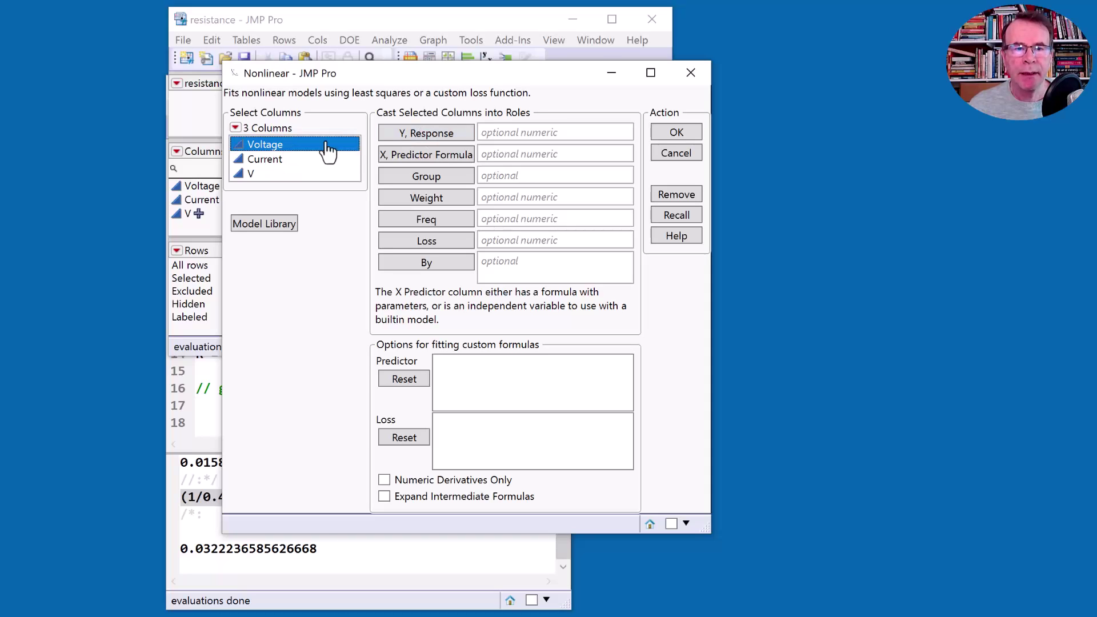
{"action": "left_click", "coordinate": [420, 137]}
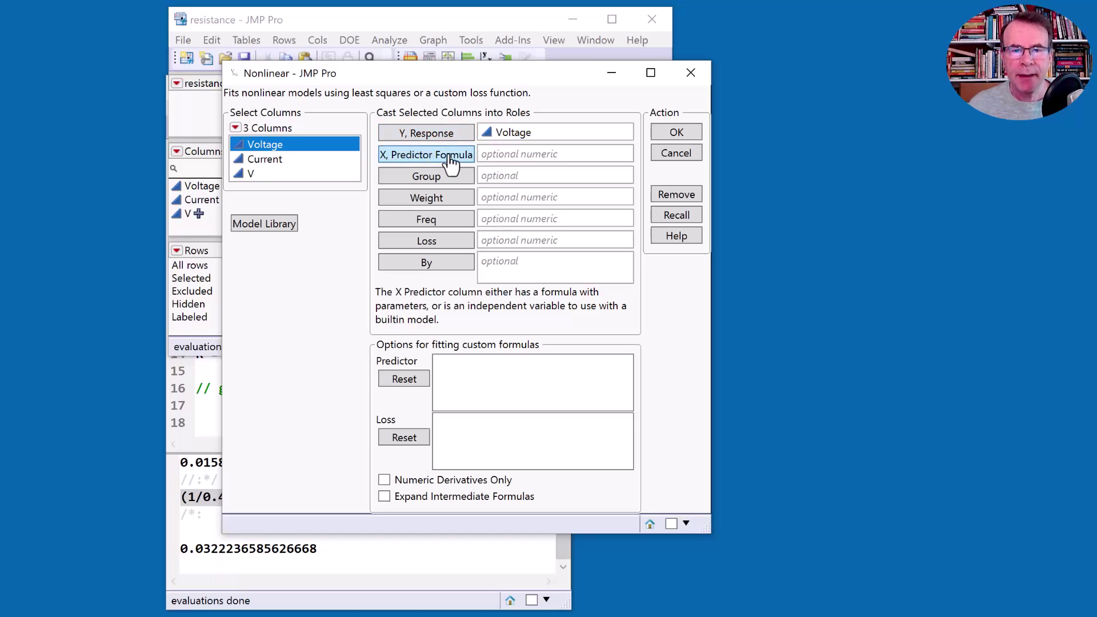
{"action": "left_click", "coordinate": [291, 175]}
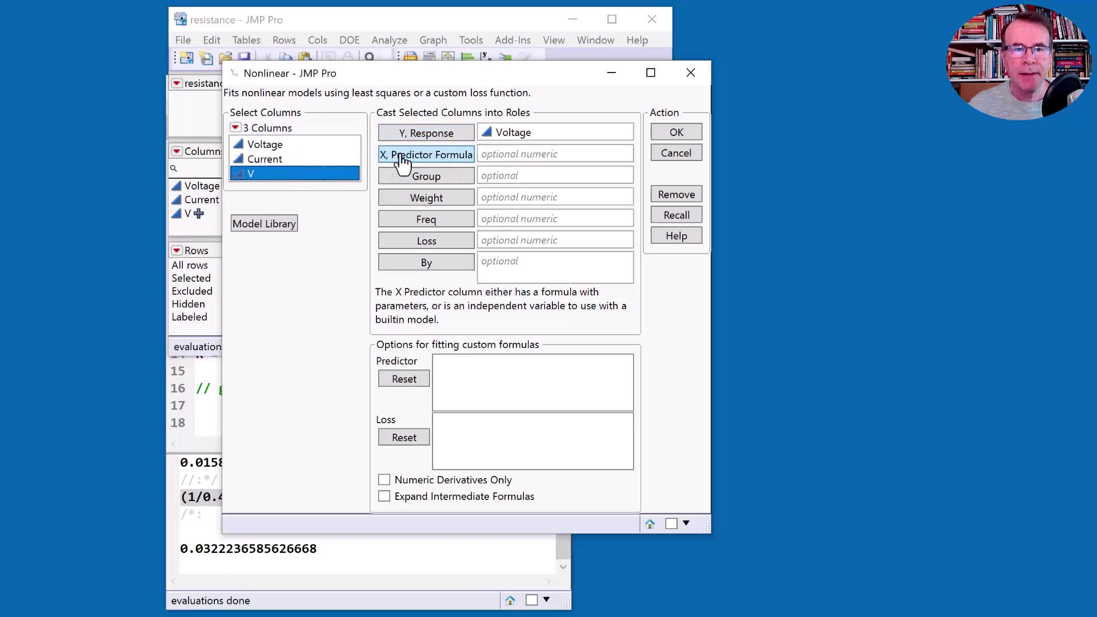
{"action": "left_click", "coordinate": [419, 157]}
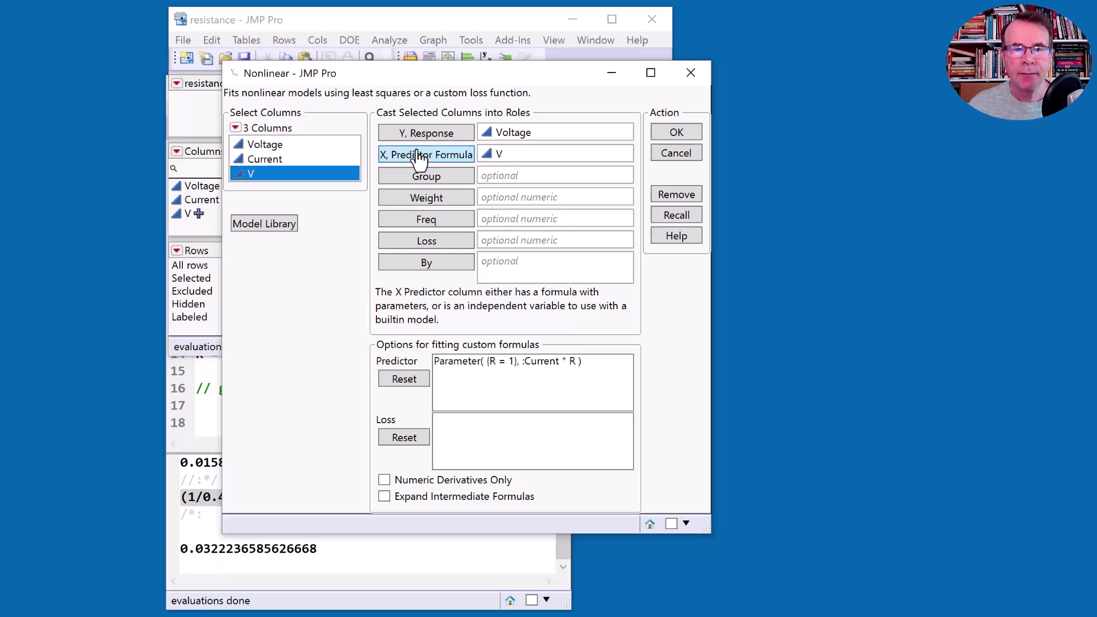
{"action": "left_click", "coordinate": [669, 135]}
- Adjust R's starting estimate and run the fit, converging at R = 2.0297627, std error 0.03215106
{"action": "left_click_drag", "start_coordinate": [363, 27], "coordinate": [356, 20]}
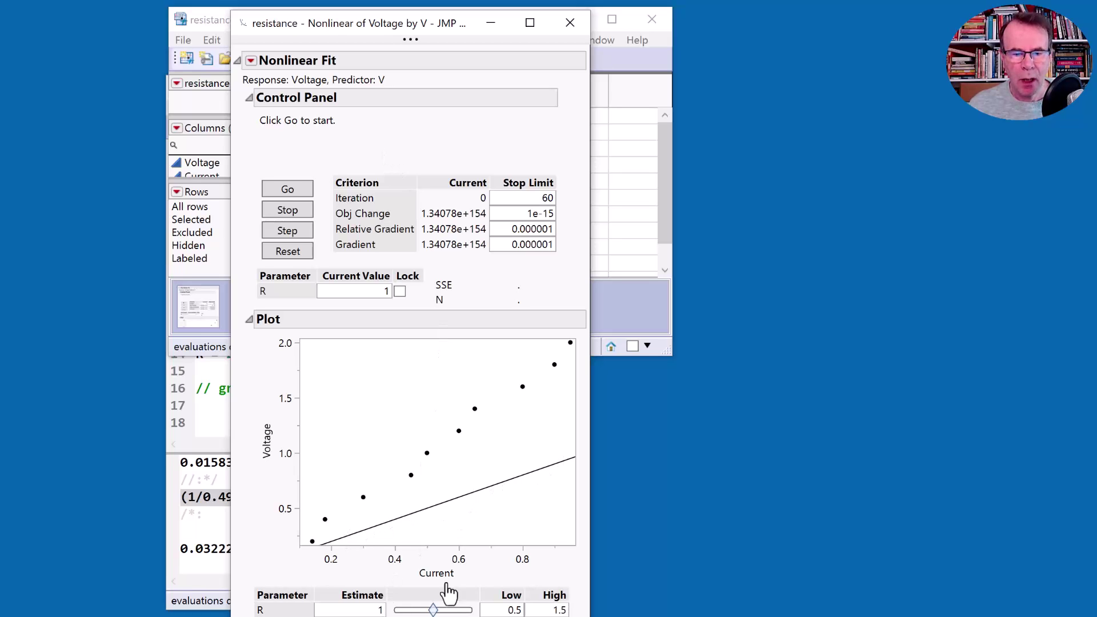
{"action": "double_click", "coordinate": [372, 609]}
{"action": "mouse_move", "coordinate": [433, 611]}
{"action": "left_mouse_down"}
{"action": "mouse_move", "coordinate": [419, 612]}
{"action": "mouse_move", "coordinate": [465, 611]}
{"action": "mouse_move", "coordinate": [430, 610]}
{"action": "left_mouse_up"}
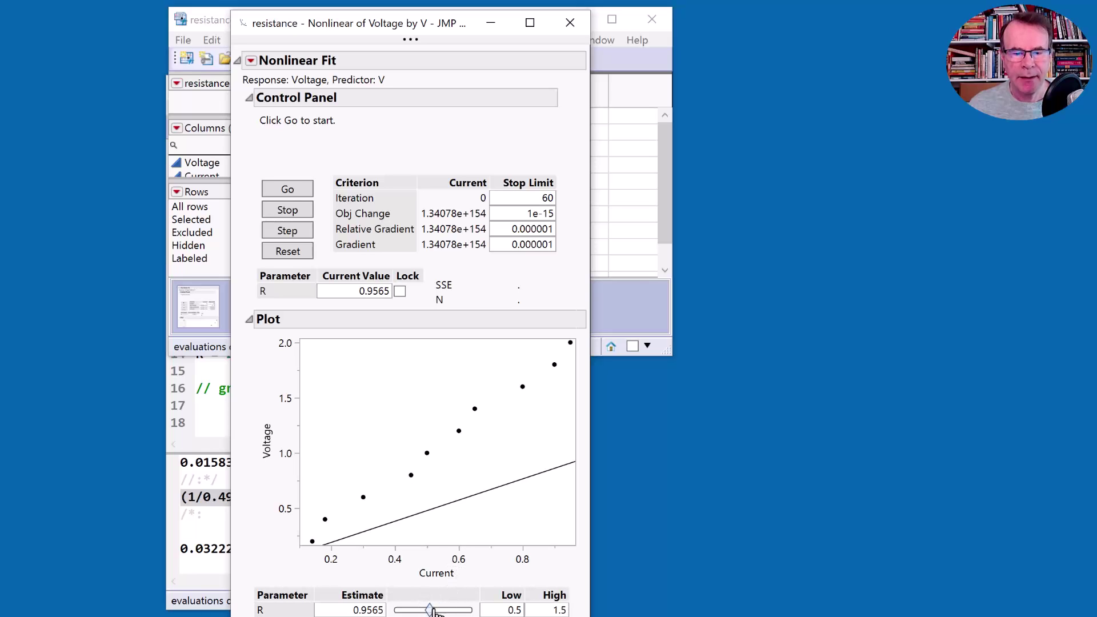
{"action": "double_click", "coordinate": [362, 610]}
{"action": "left_click", "coordinate": [287, 190]}
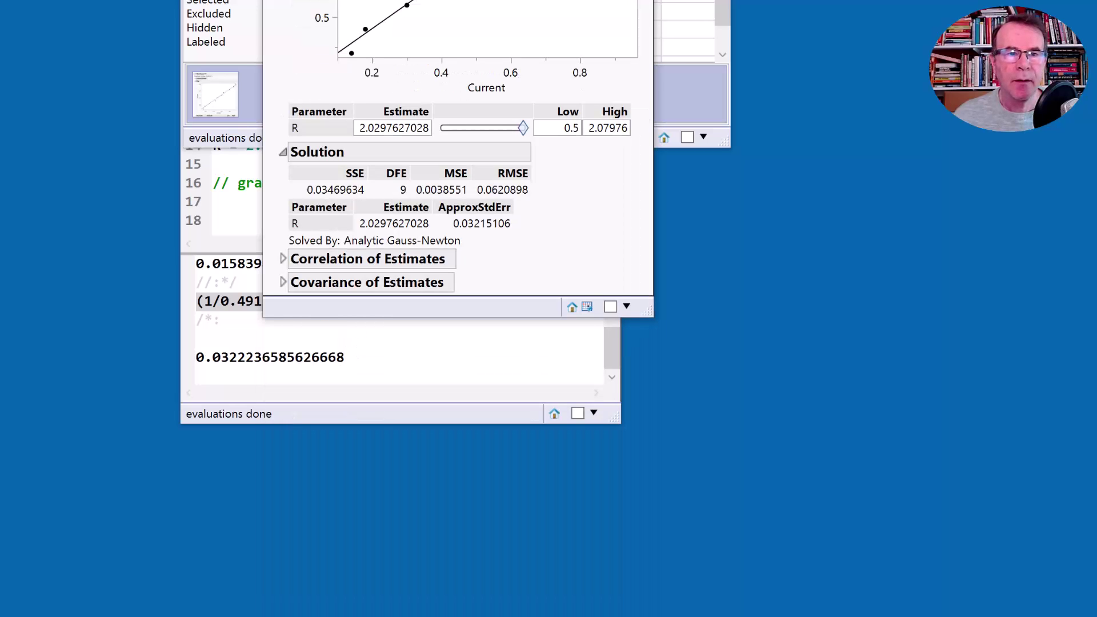
- Add a new script line 'R = 2.03 +/- 0.03' beneath the gradient descent comment
{"action": "left_click", "coordinate": [412, 188]}
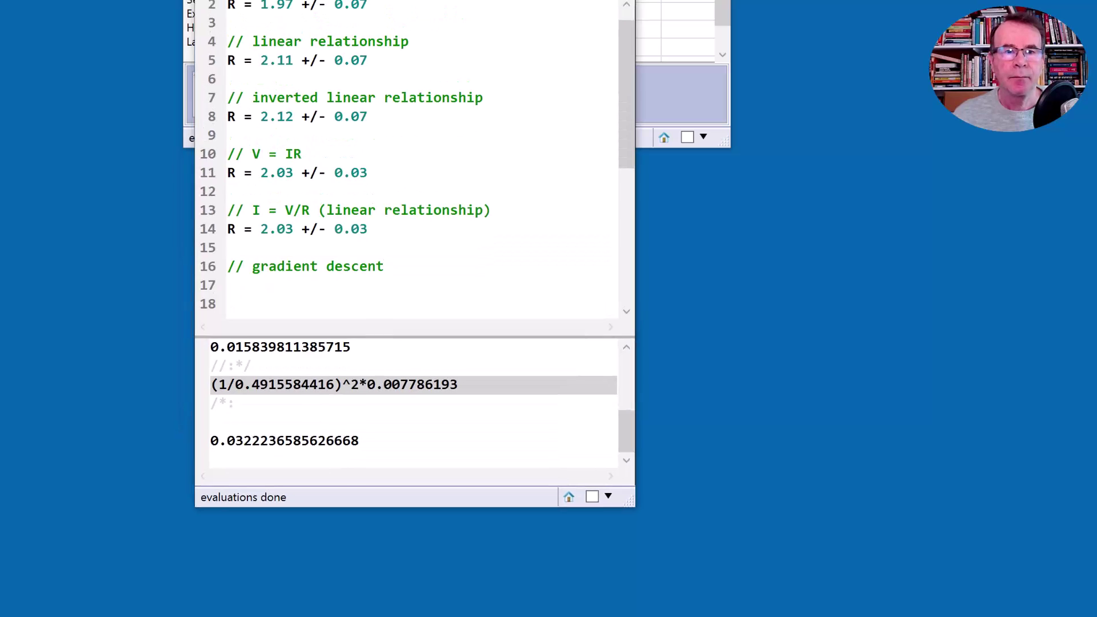
{"action": "mouse_move", "coordinate": [460, 1]}
{"action": "left_mouse_down"}
{"action": "mouse_move", "coordinate": [462, 49]}
{"action": "mouse_move", "coordinate": [462, 2]}
{"action": "left_mouse_up"}
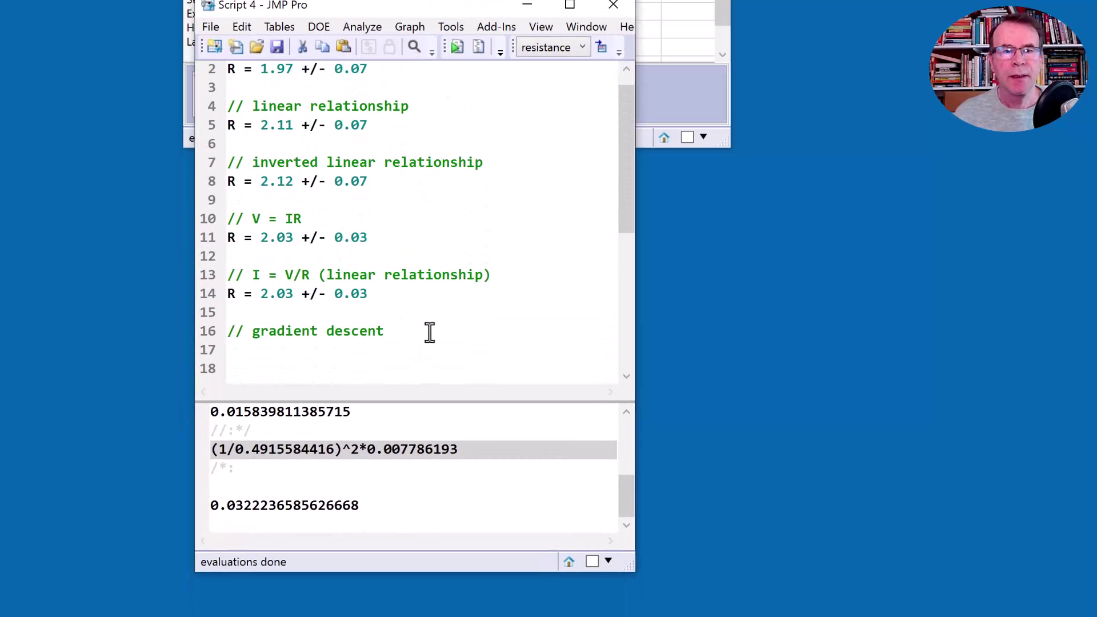
{"action": "key", "text": "Return"}
{"action": "type", "text": "R = "}
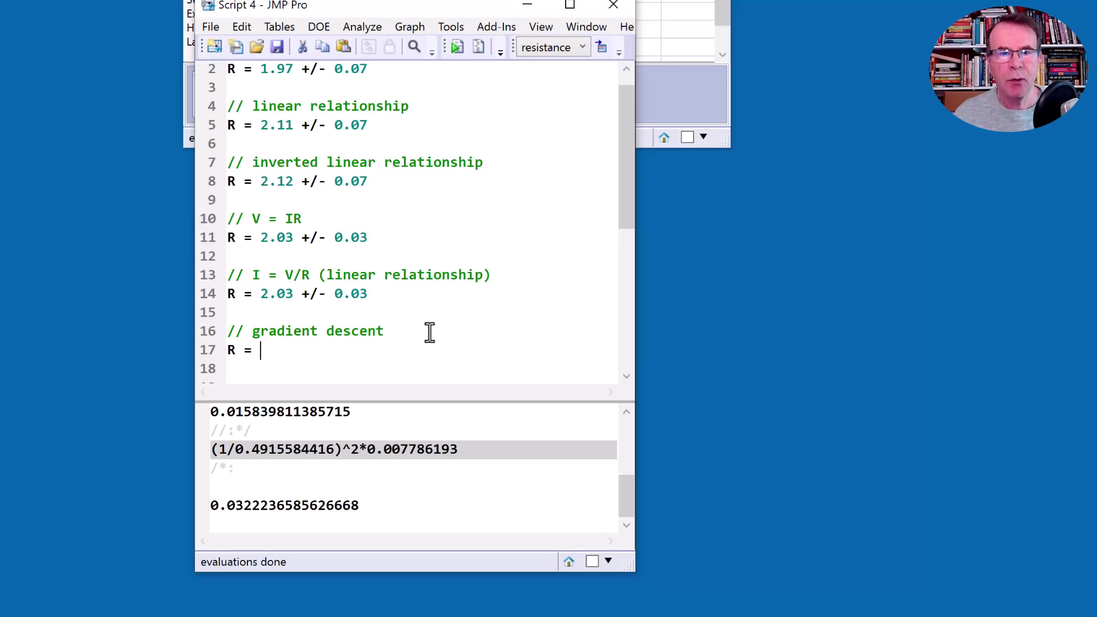
{"action": "type", "text": "2.03 "}
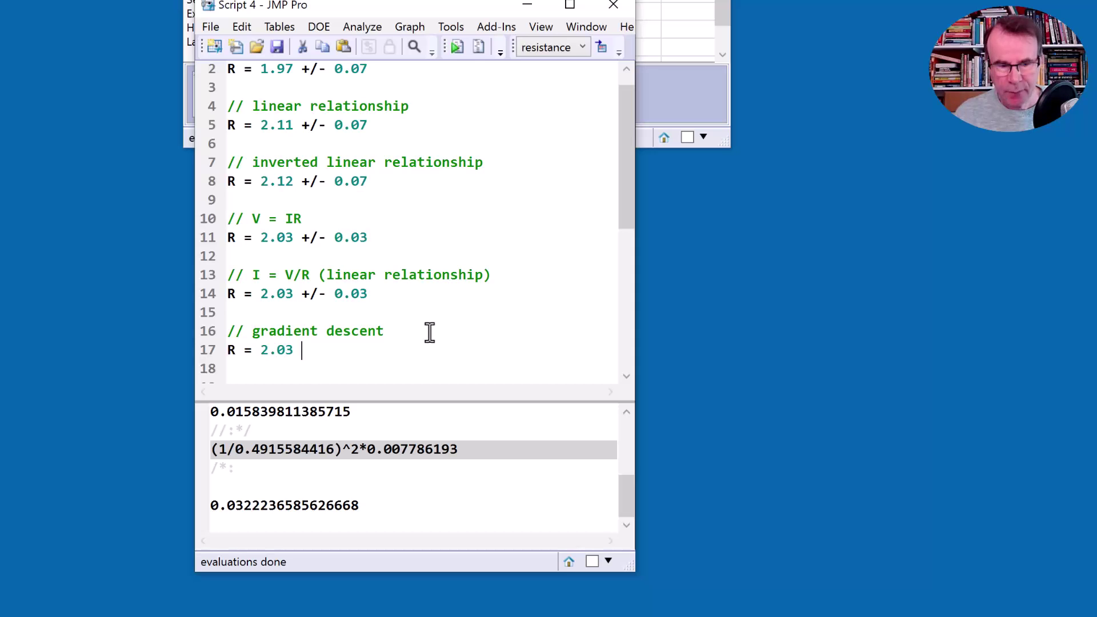
{"action": "type", "text": "+/- 0.03"}
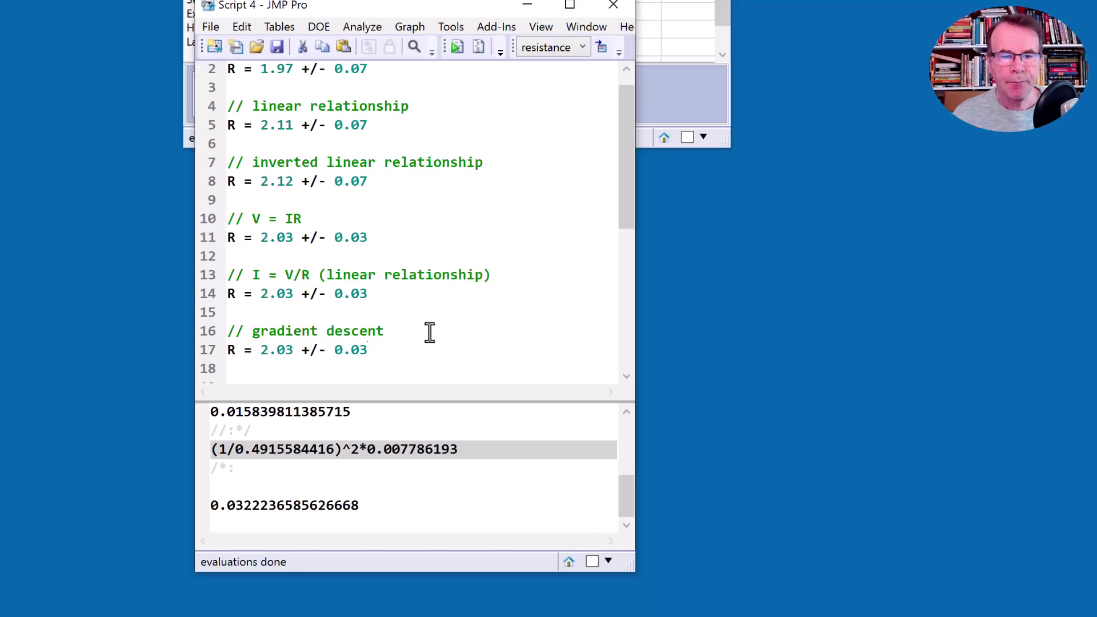